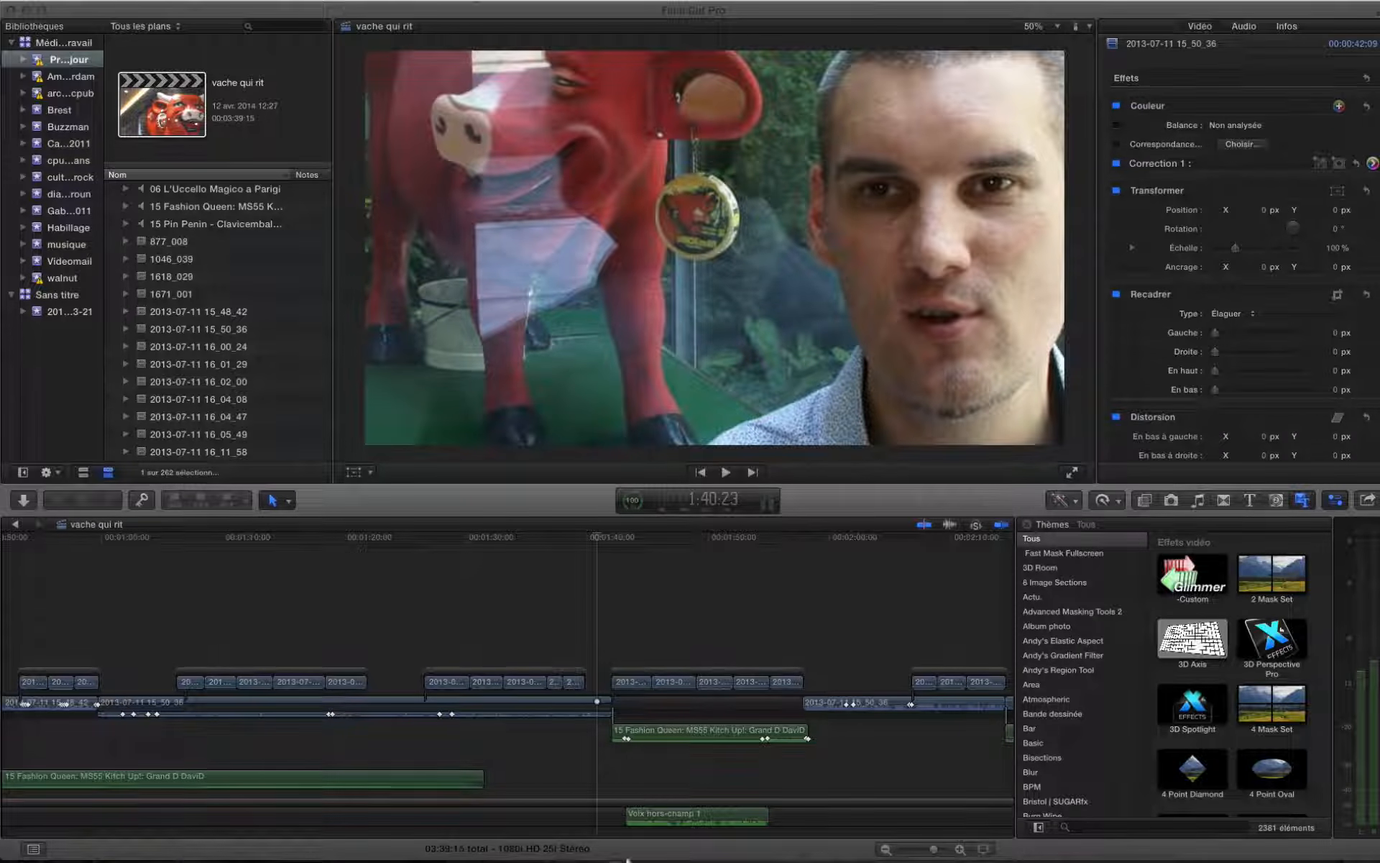
# Step: Create a new Final Cut title project in Motion and delete its "Texte ici" text layer
pyautogui.moveTo(610, 852)
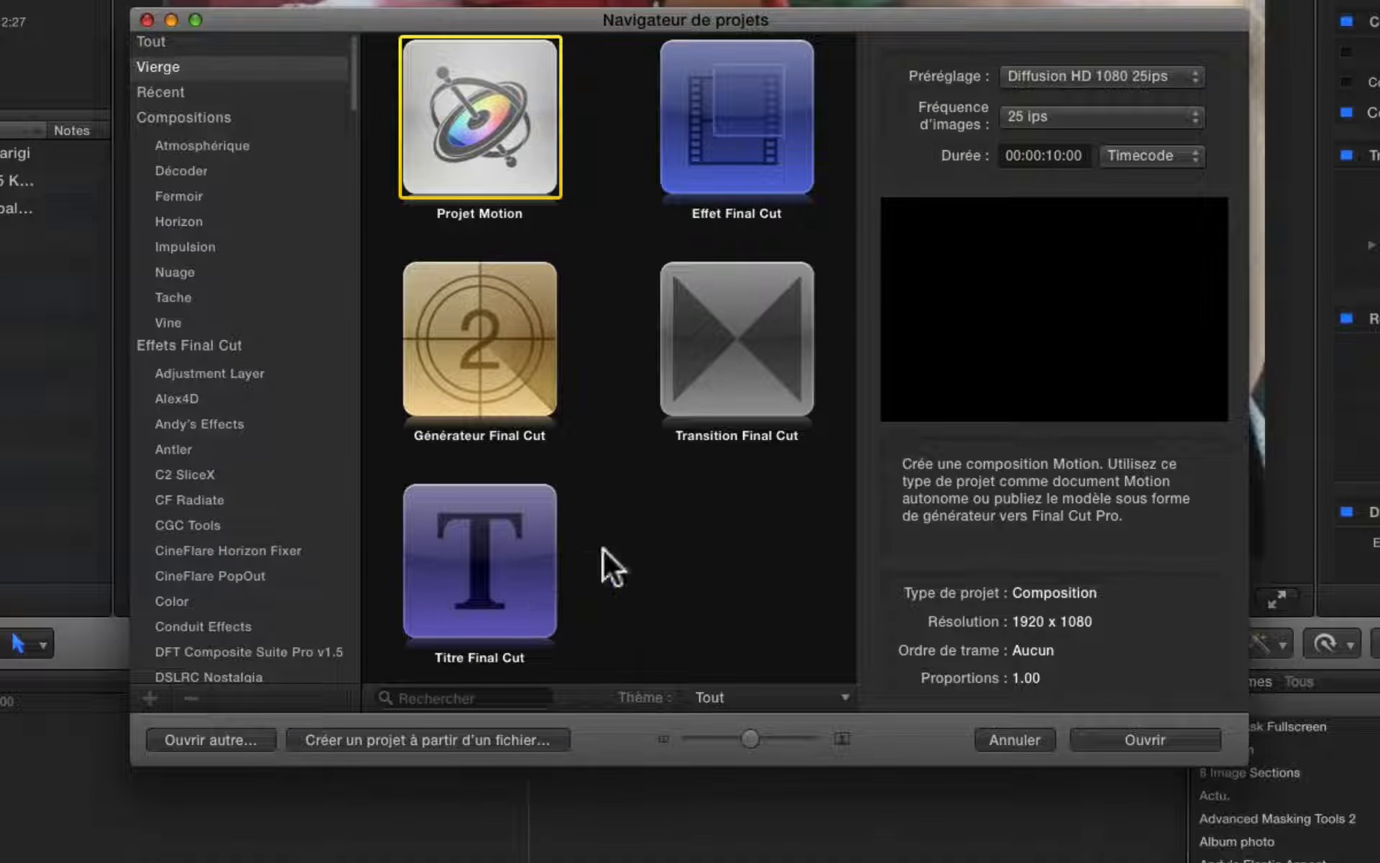
pyautogui.click(497, 552)
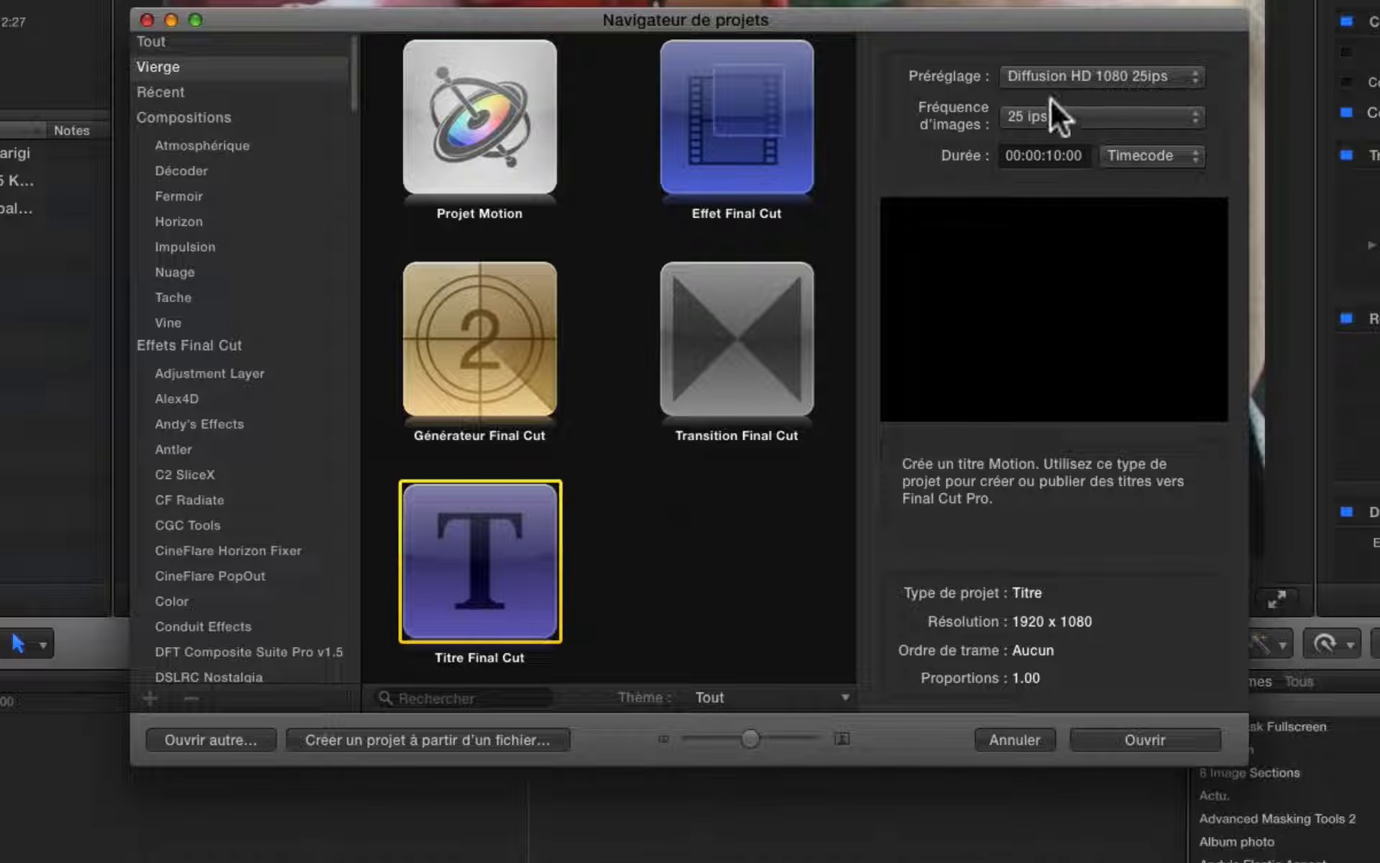
pyautogui.click(1164, 733)
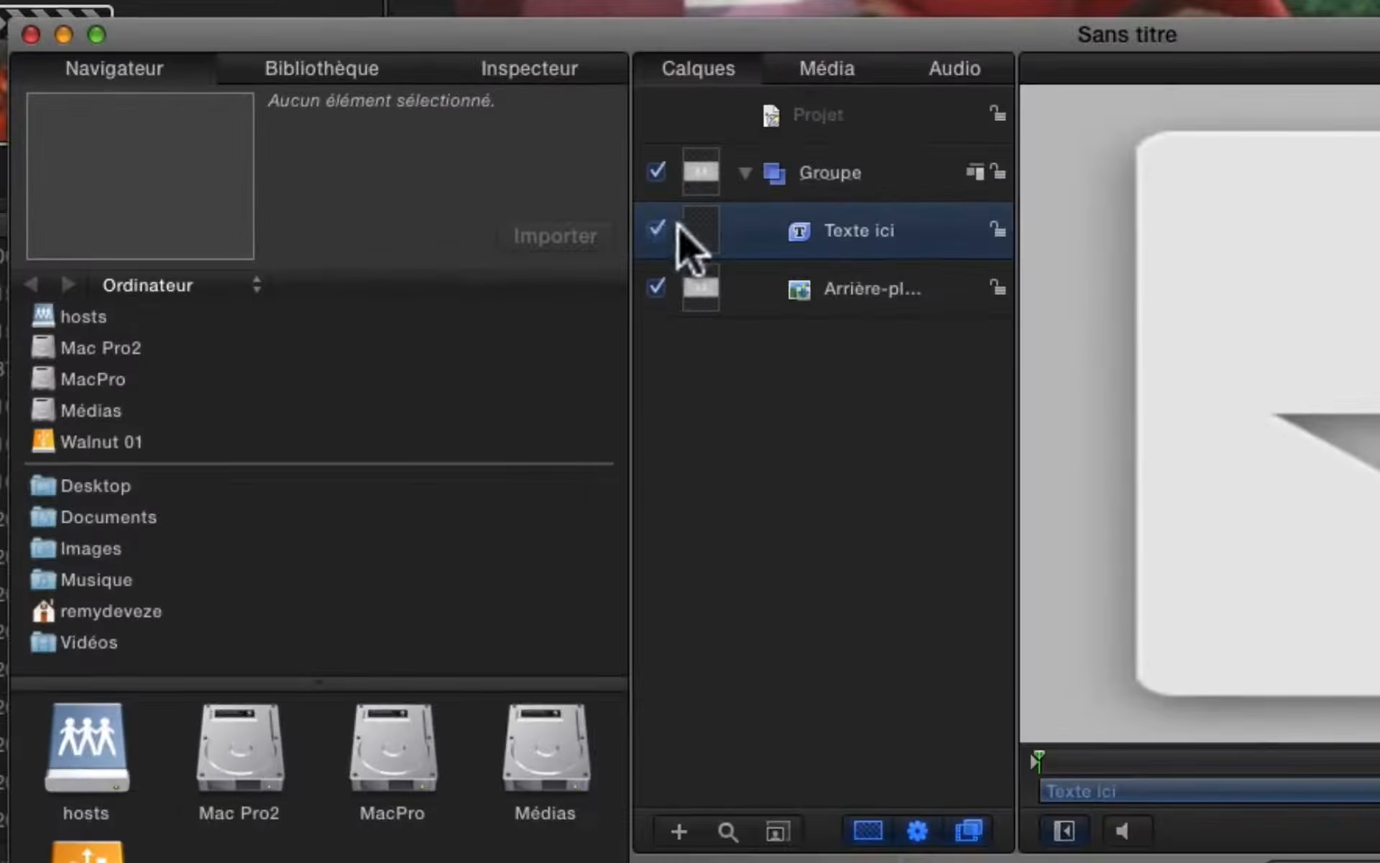
pyautogui.click(429, 191)
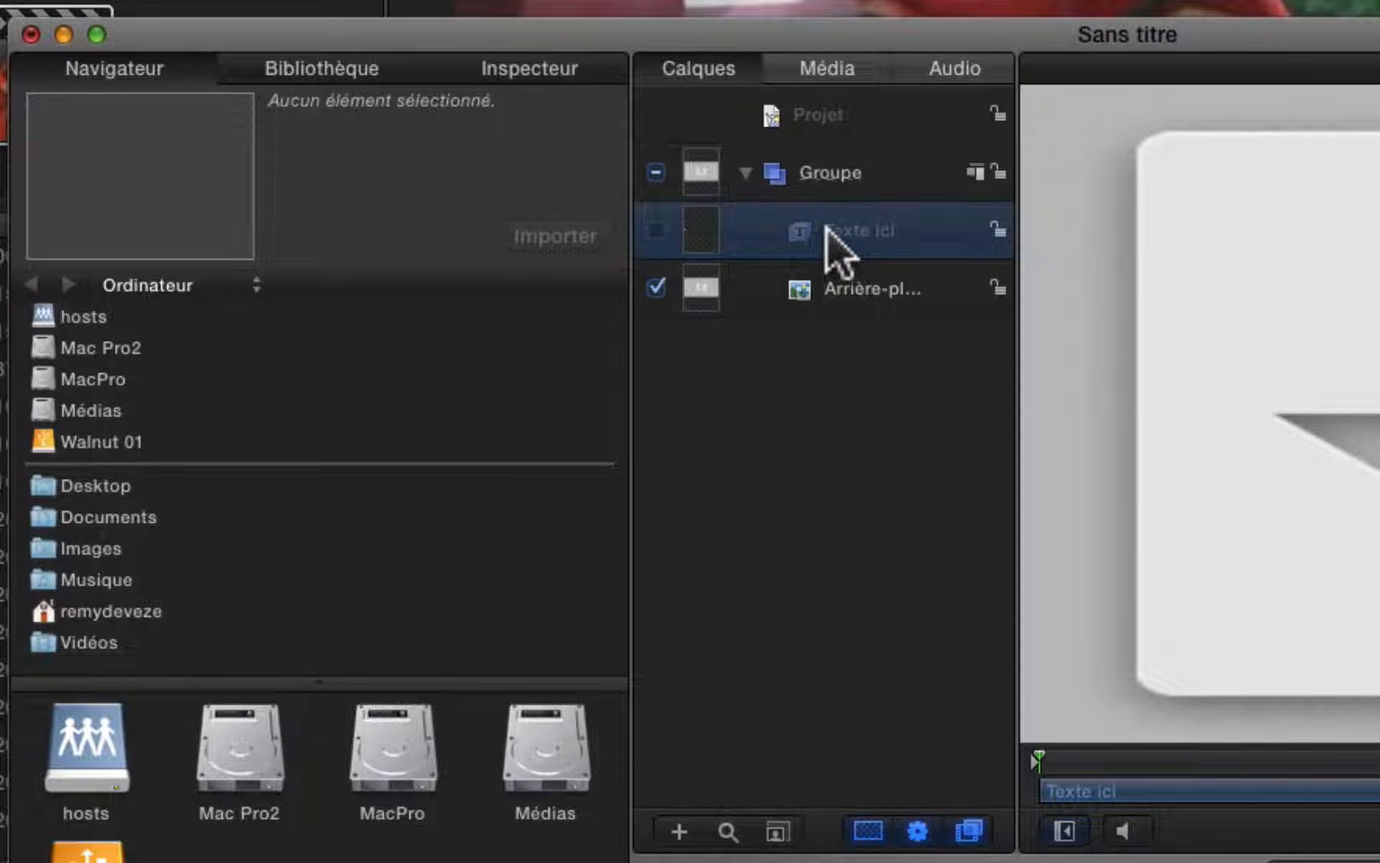
pyautogui.press('Delete')
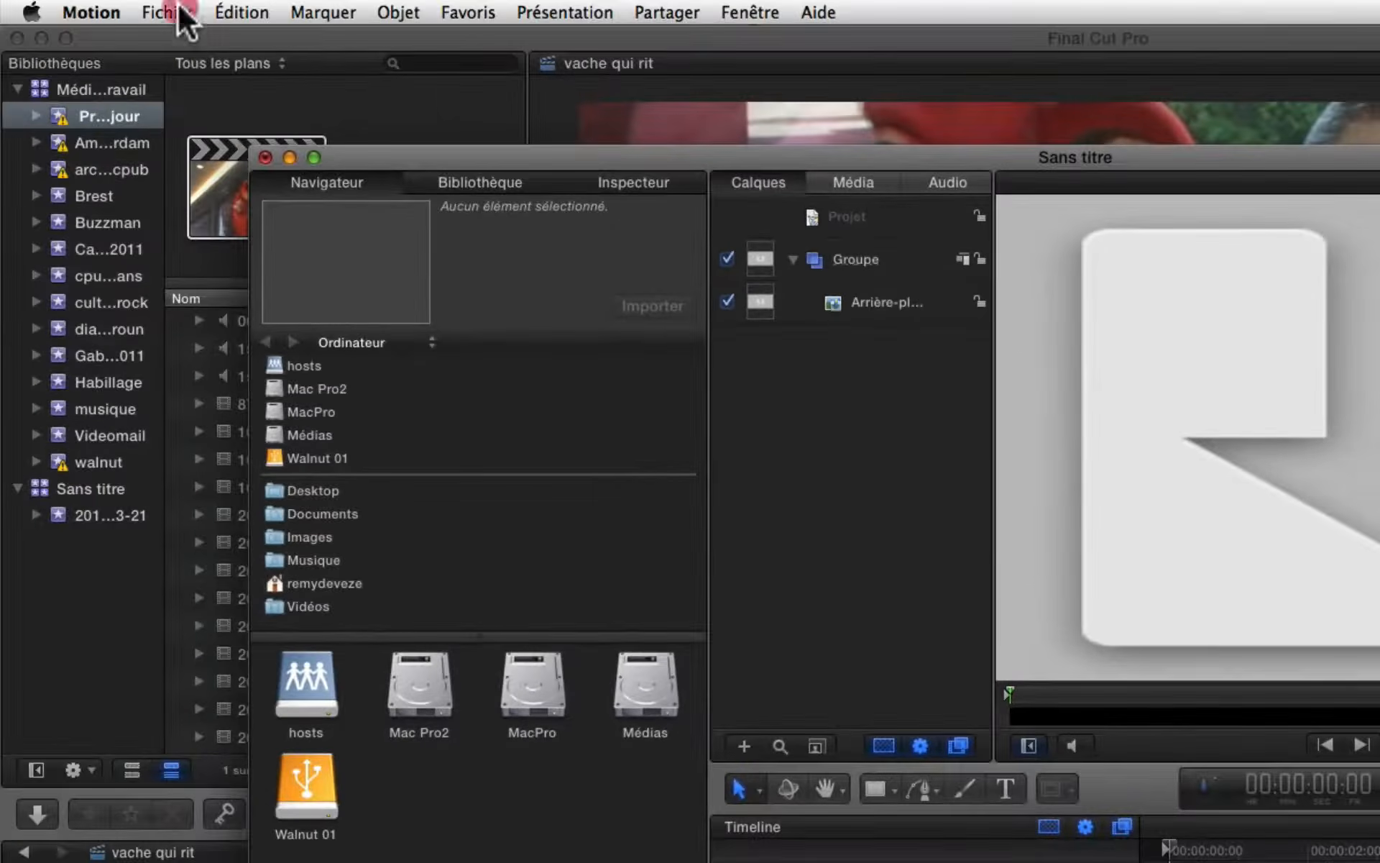
# Step: Publish the title as "couche d'ajustement" in the Mes modèles category with no theme, and quit Motion
pyautogui.click(179, 12)
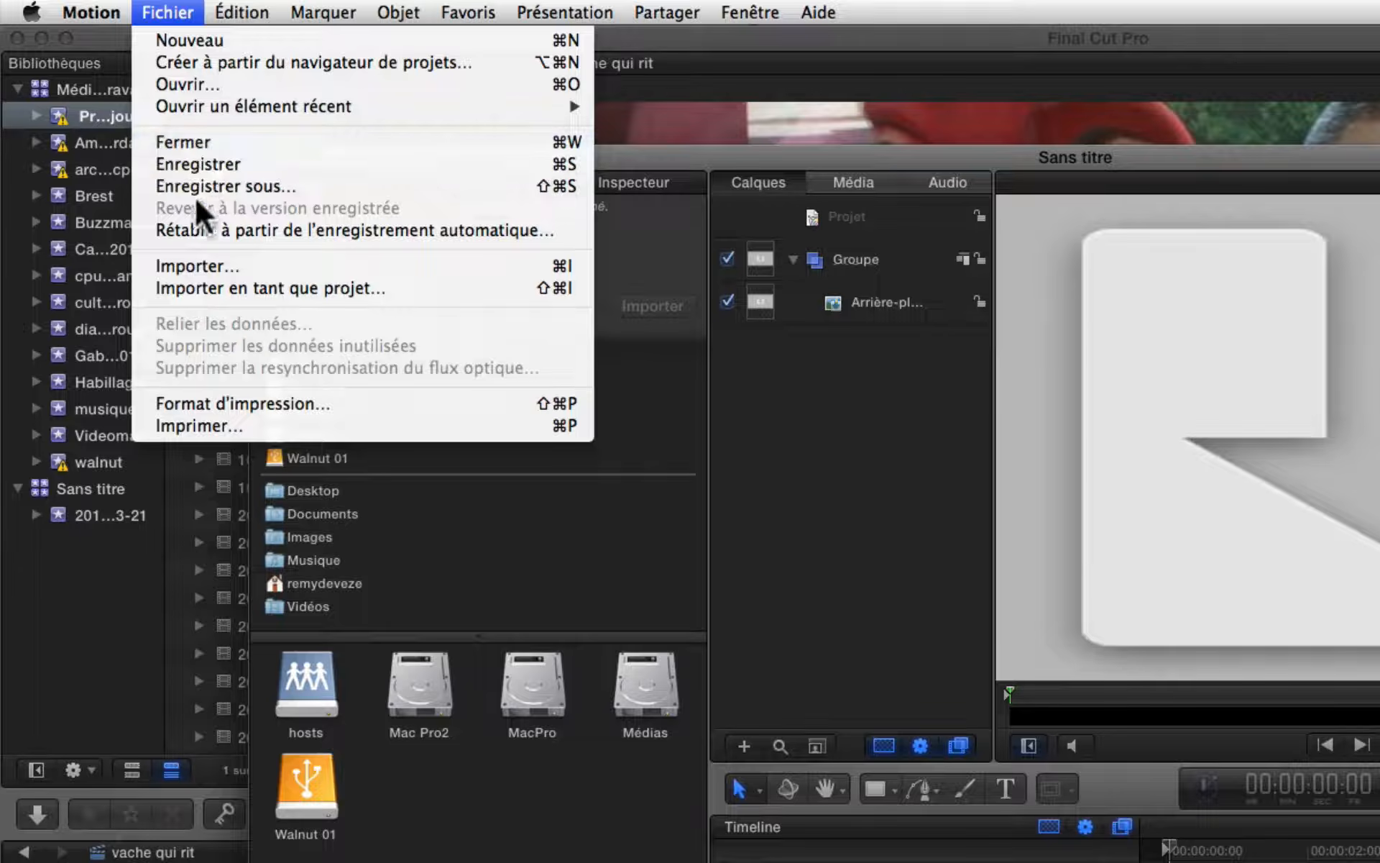
pyautogui.click(208, 170)
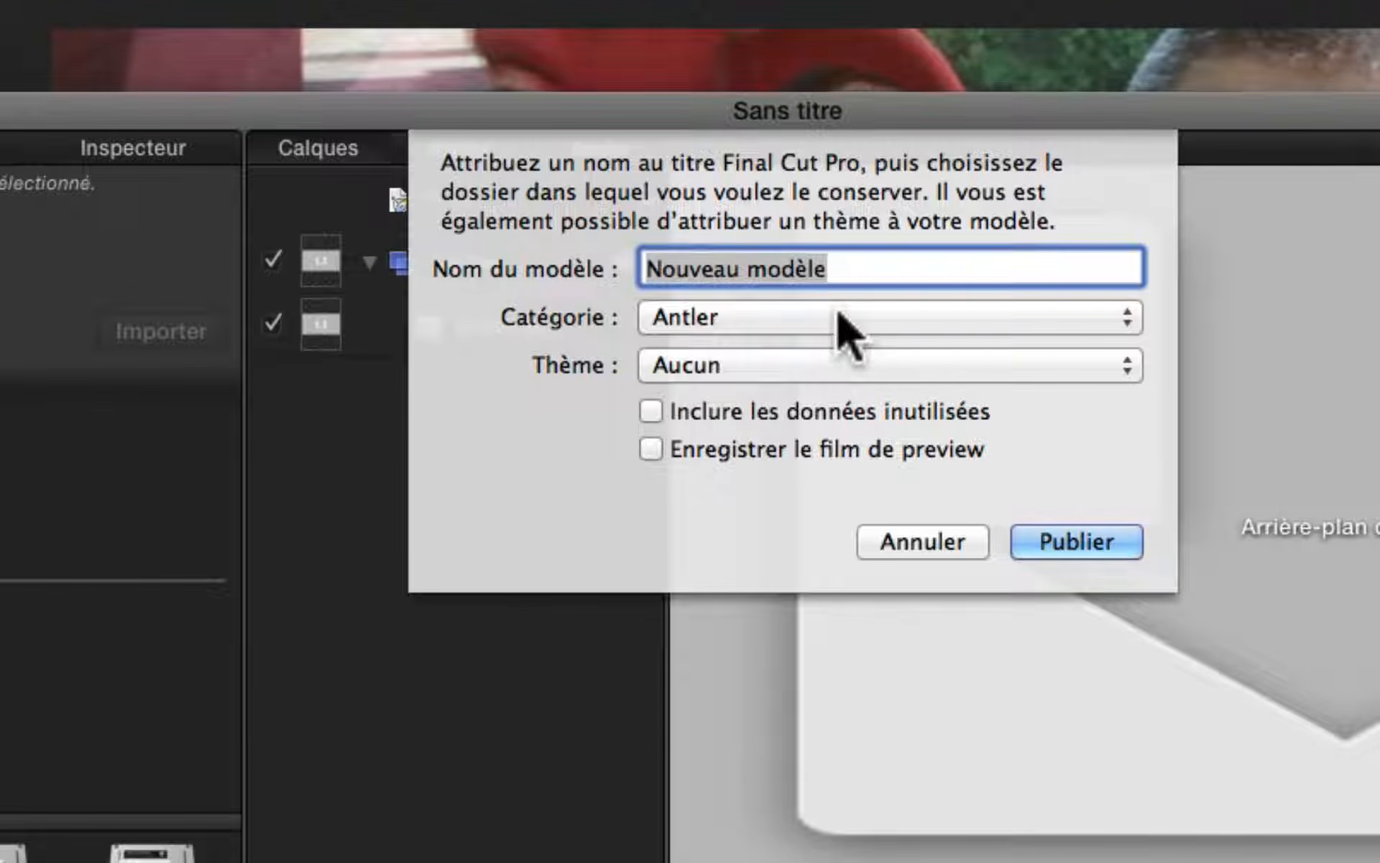
pyautogui.write('A')
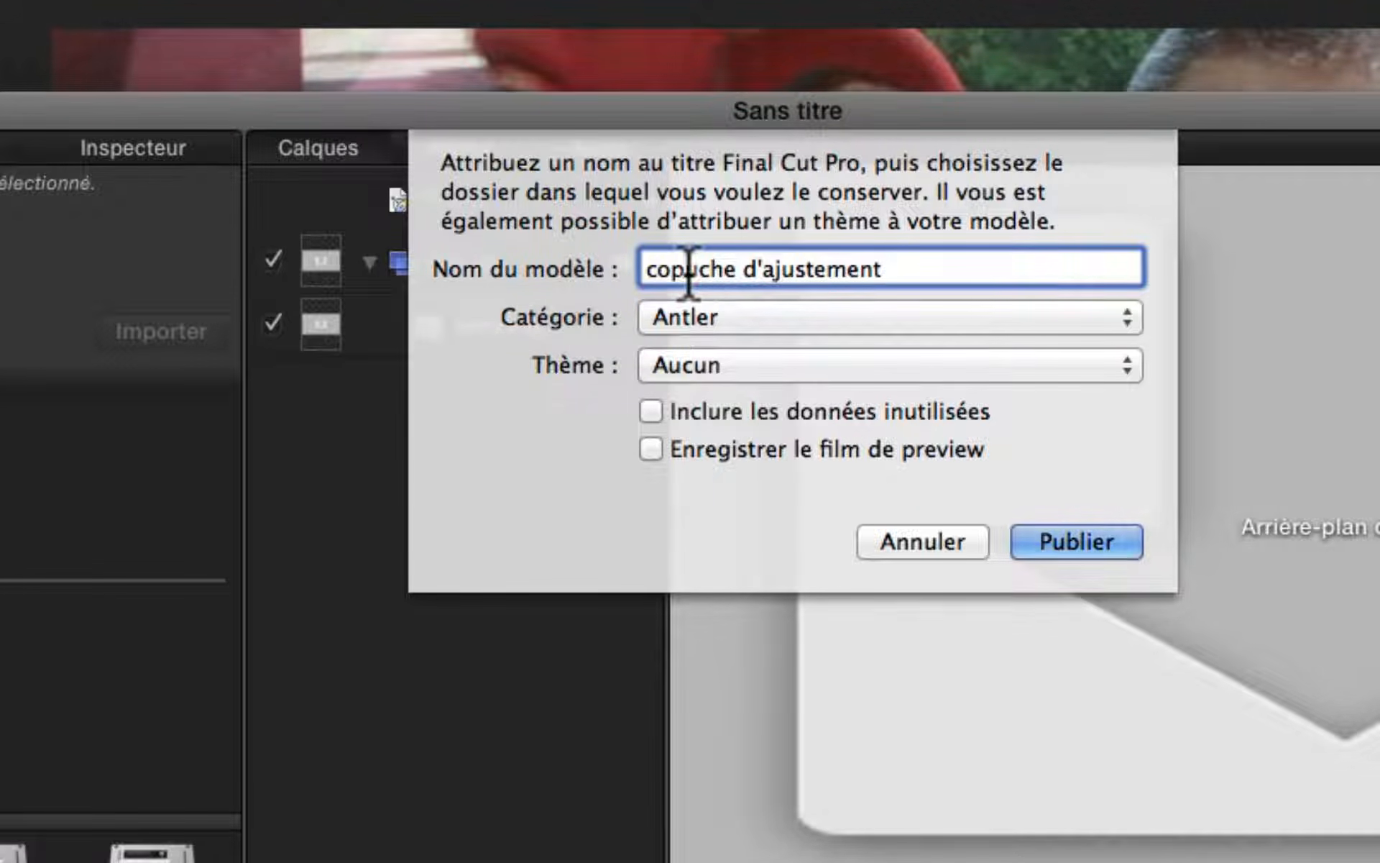
pyautogui.click(1104, 324)
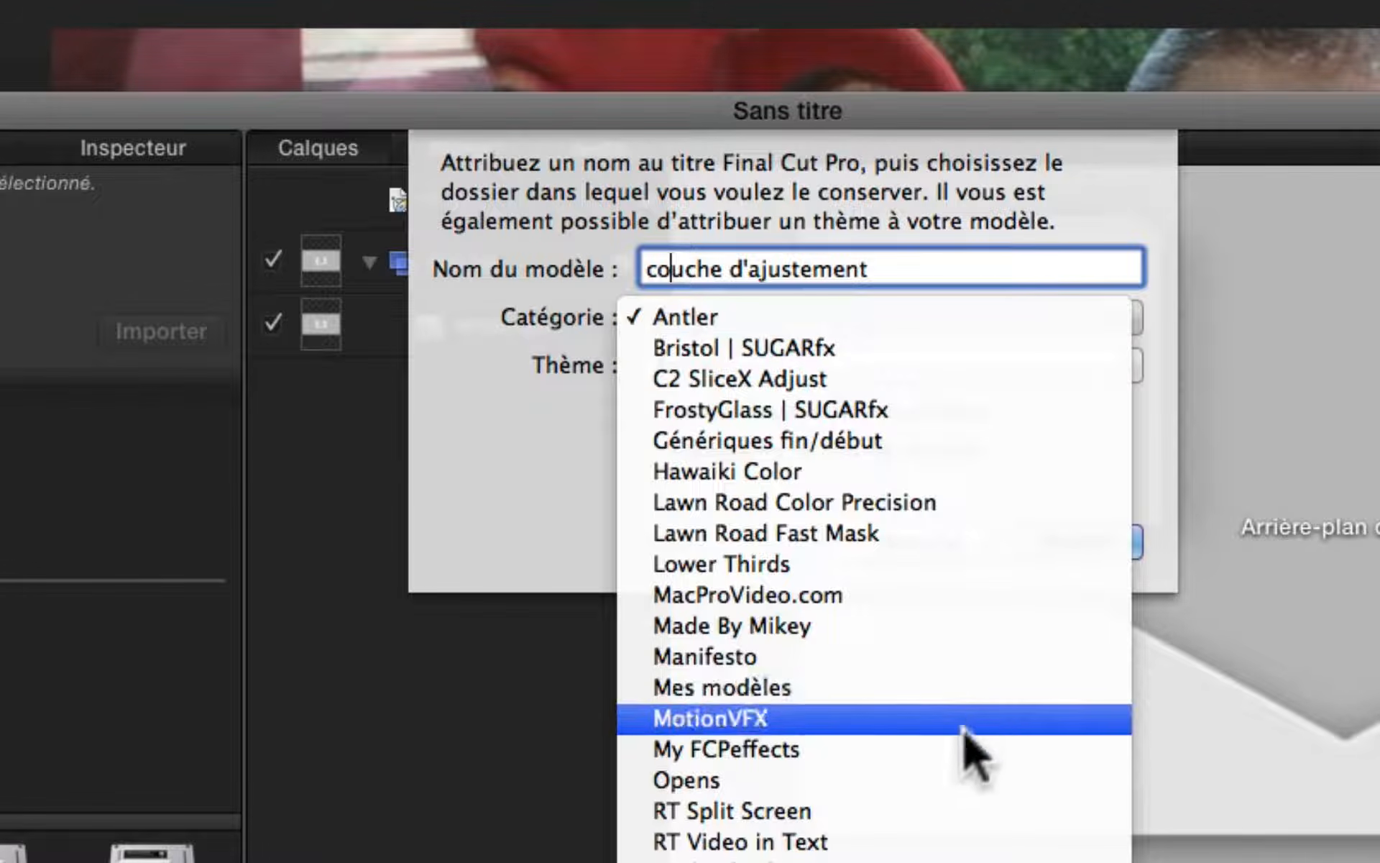
pyautogui.click(795, 687)
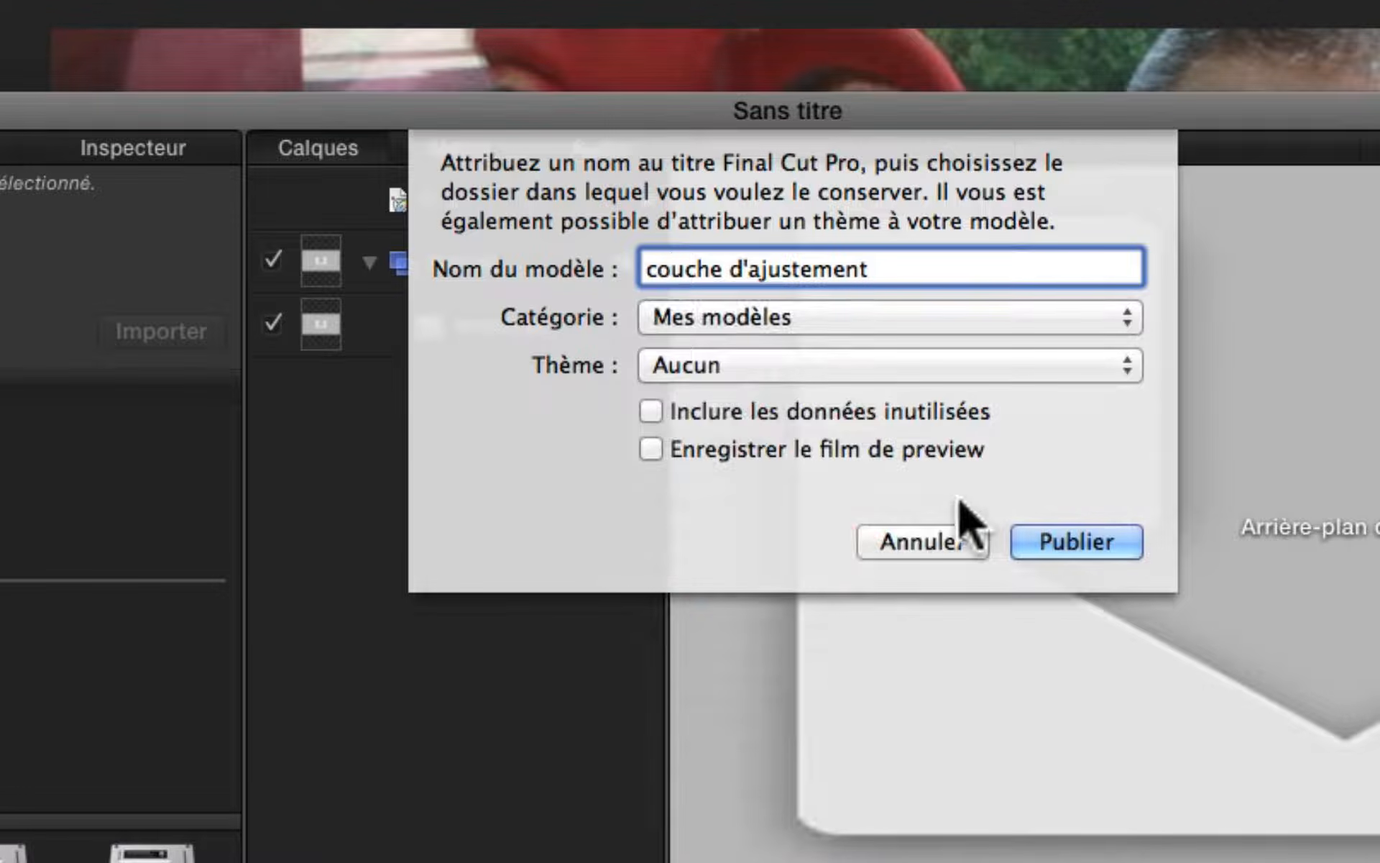
pyautogui.click(764, 368)
pyautogui.click(768, 365)
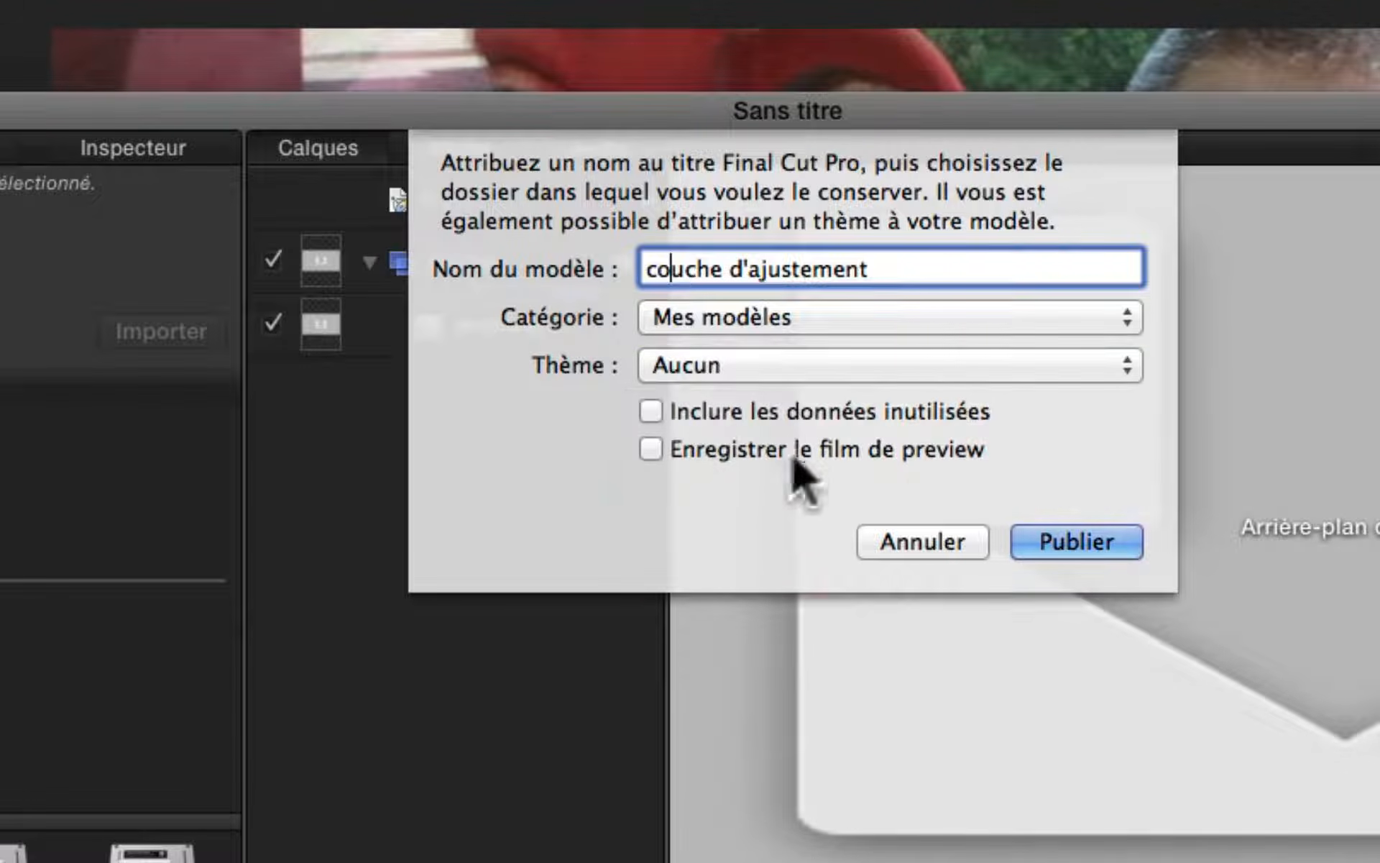
pyautogui.click(1063, 543)
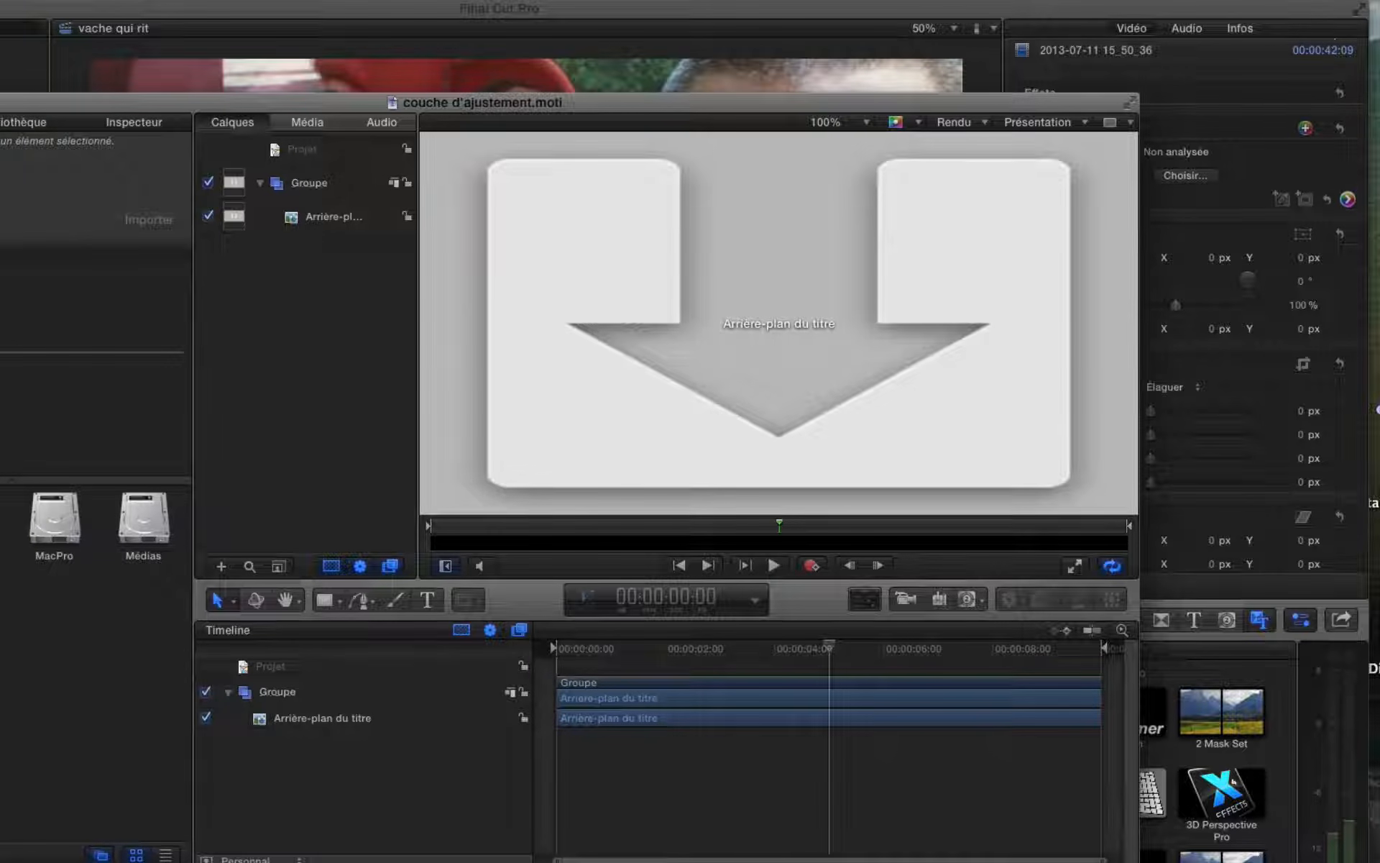
pyautogui.press('super+q')
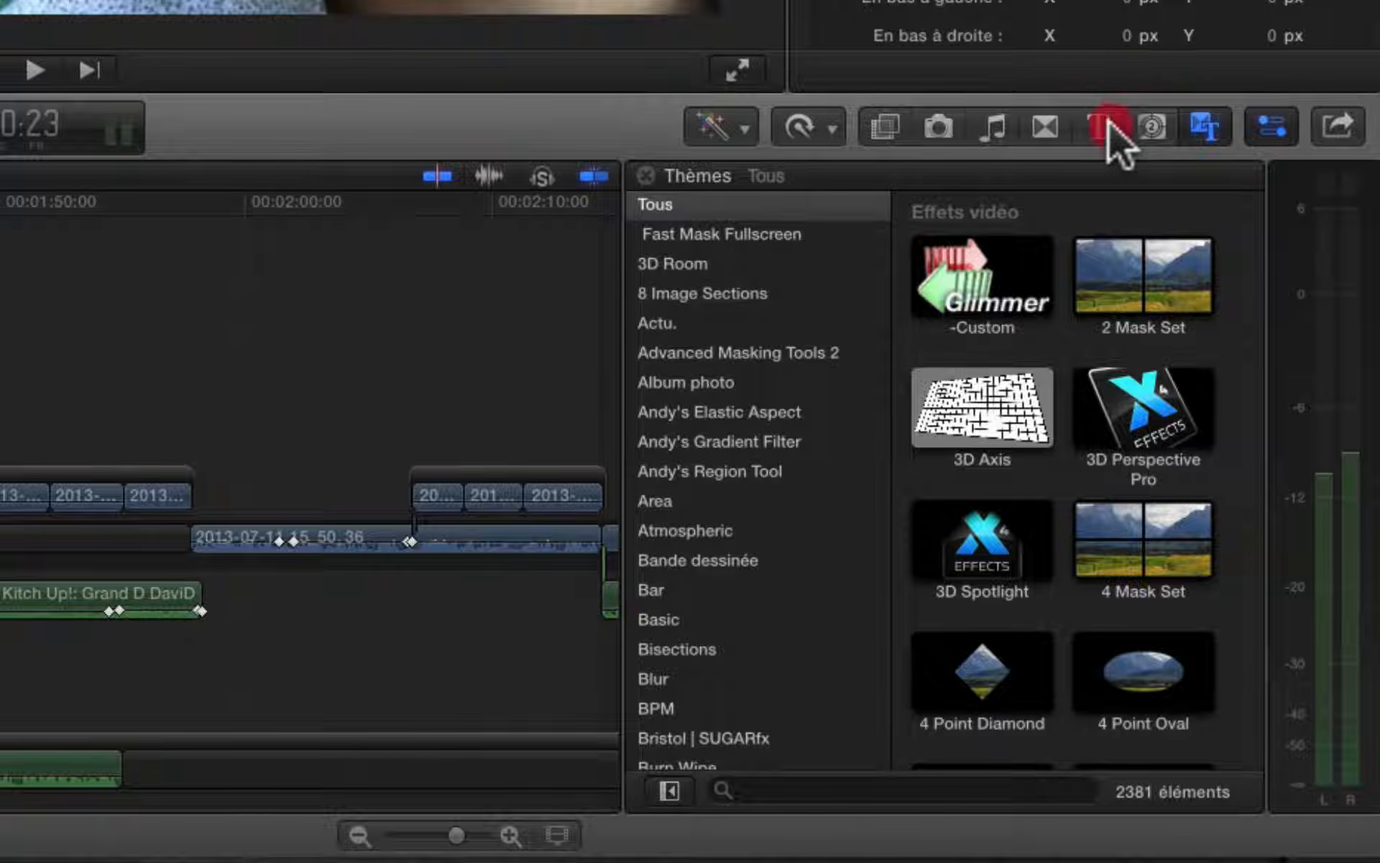
# Step: Place the couche d'ajustement title from Mes modèles above the group of connected clips that starts around 1:40 in the timeline
pyautogui.click(1107, 122)
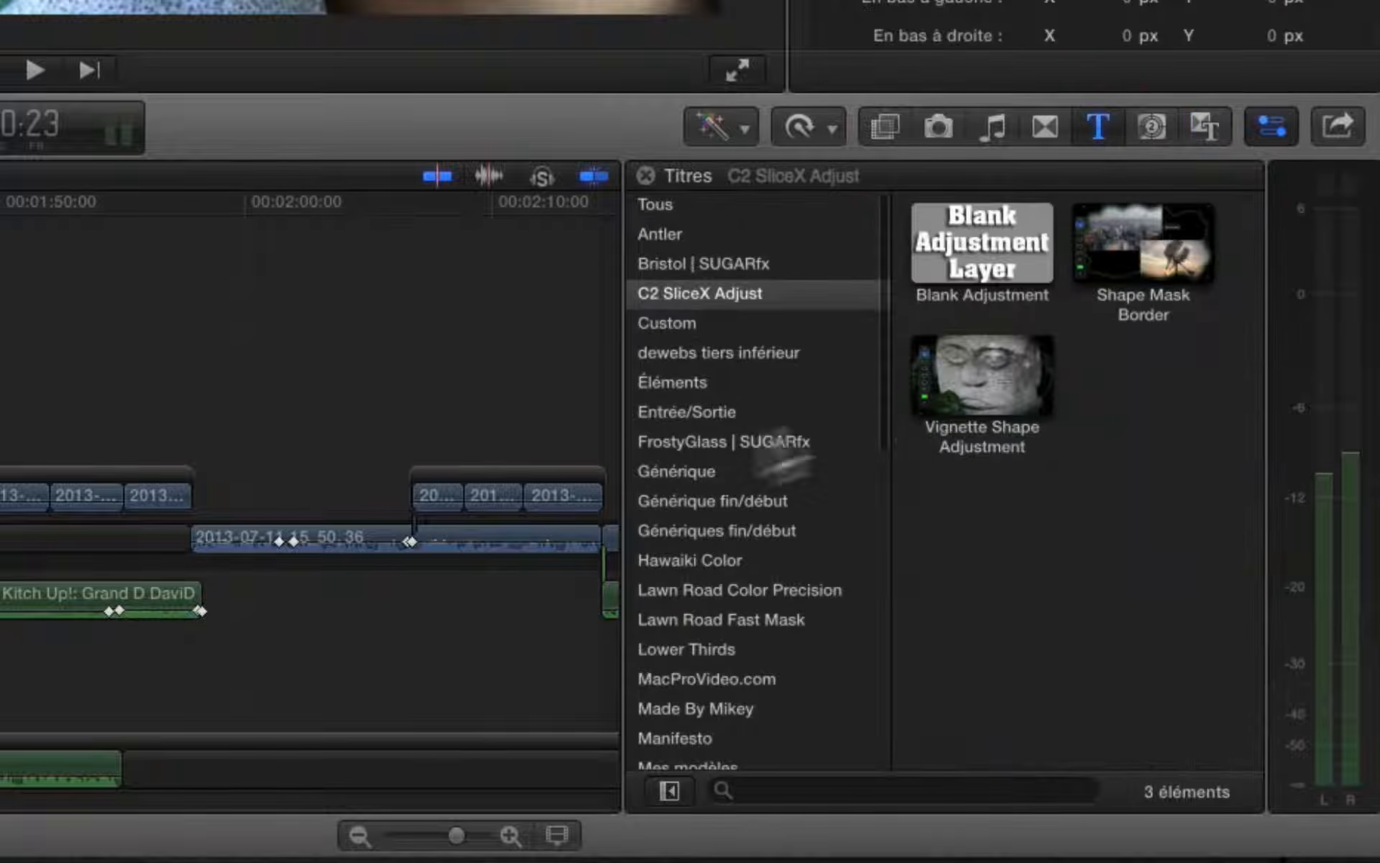
pyautogui.scroll(-5, 701, 475)
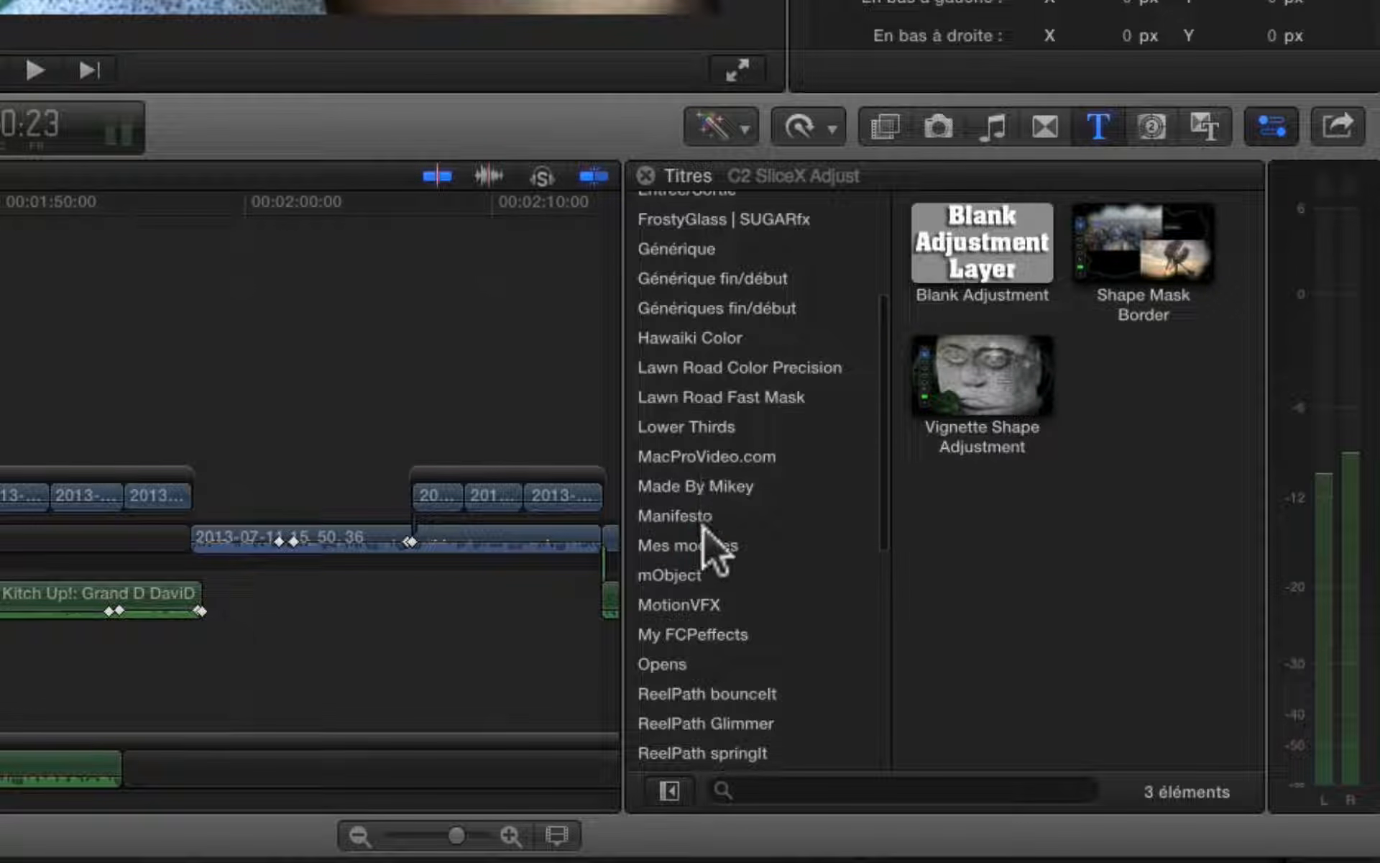
pyautogui.click(709, 548)
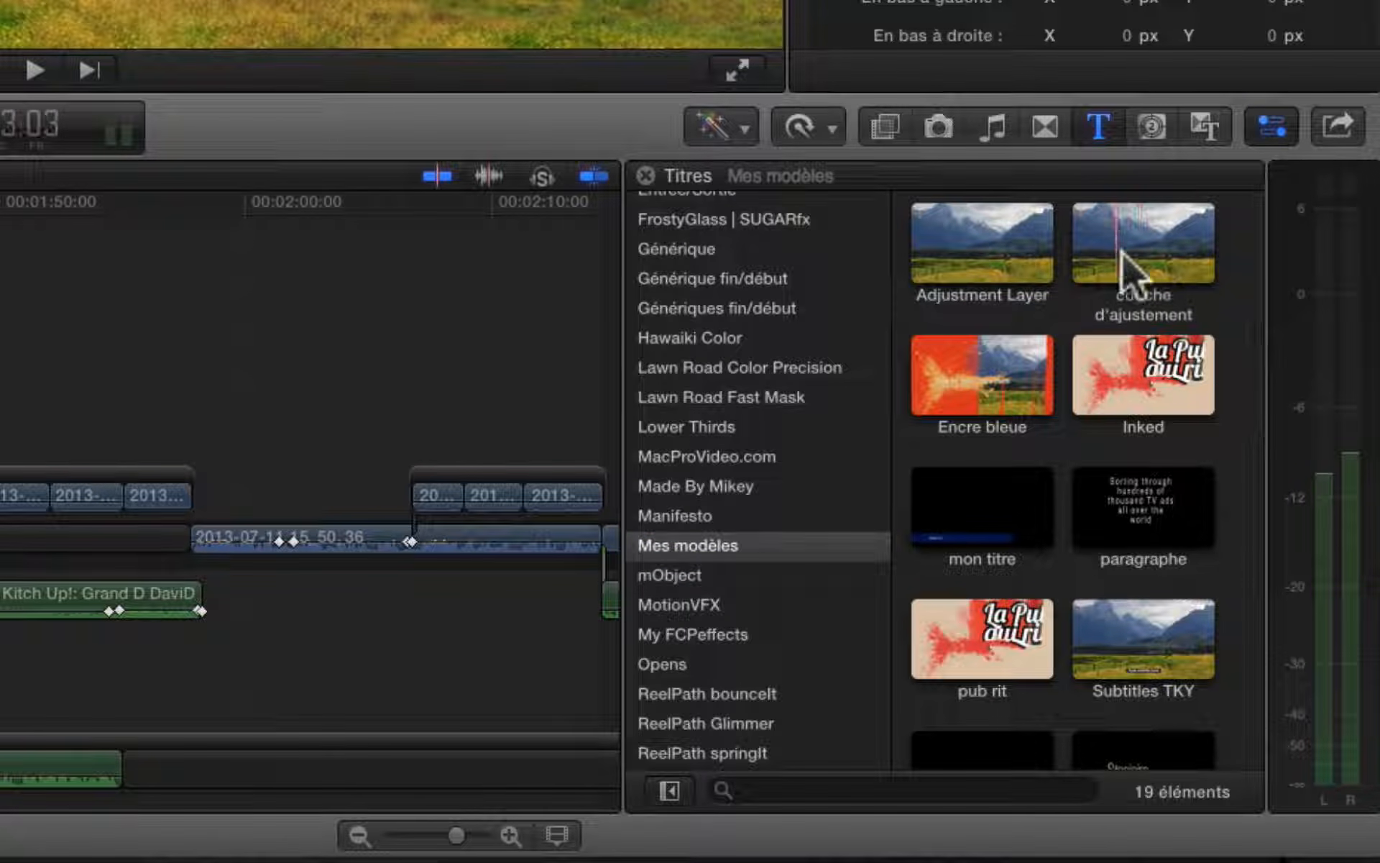
pyautogui.moveTo(1138, 266); pyautogui.dragTo(0, 317)
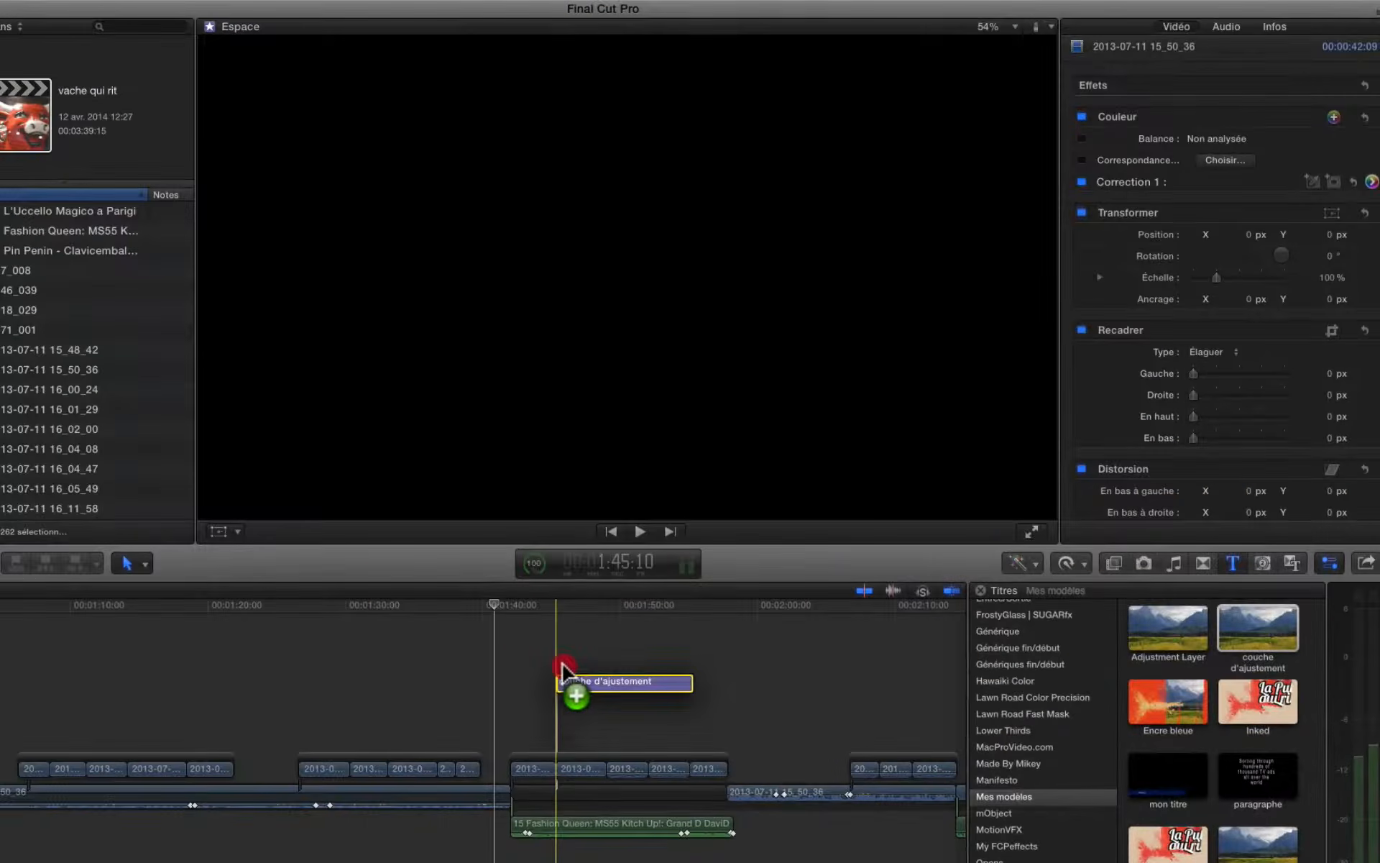
pyautogui.moveTo(563, 672)
pyautogui.mouseDown()
pyautogui.moveTo(524, 671)
pyautogui.moveTo(550, 672)
pyautogui.mouseUp()
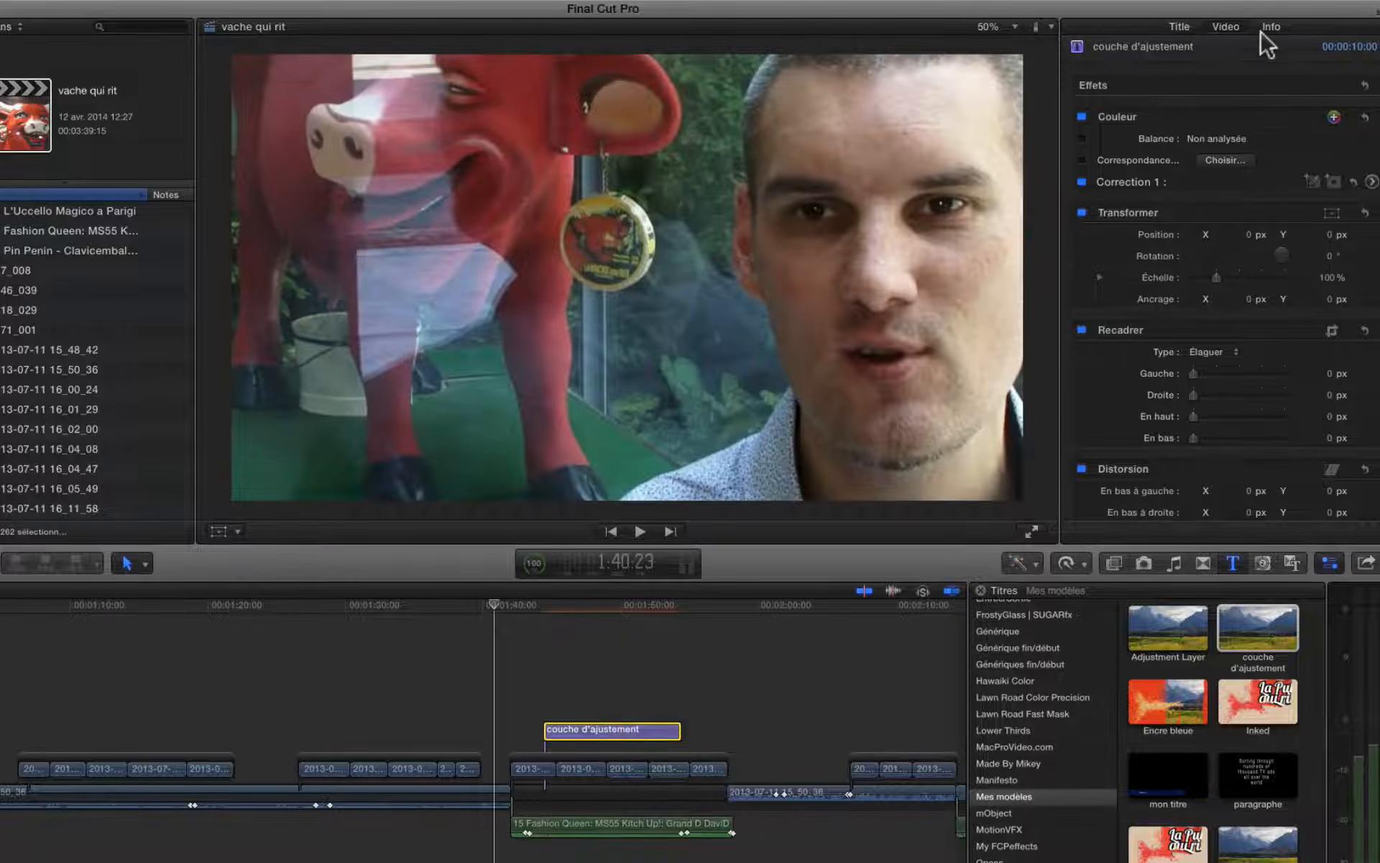
# Step: Lower the adjustment layer's global saturation to -72 % in Correction 1 and play back the affected section
pyautogui.click(1371, 182)
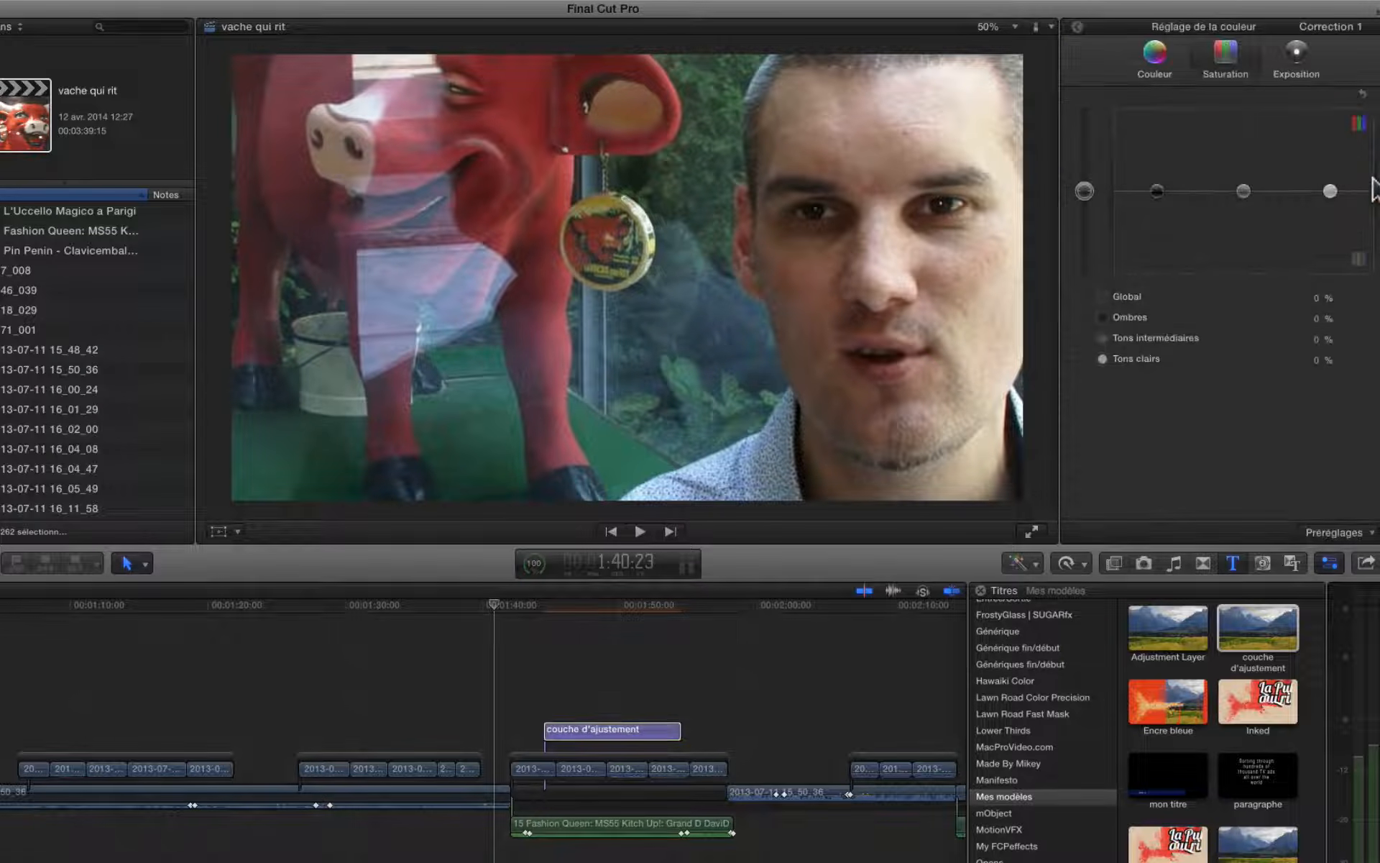
pyautogui.moveTo(1084, 190); pyautogui.dragTo(1087, 242)
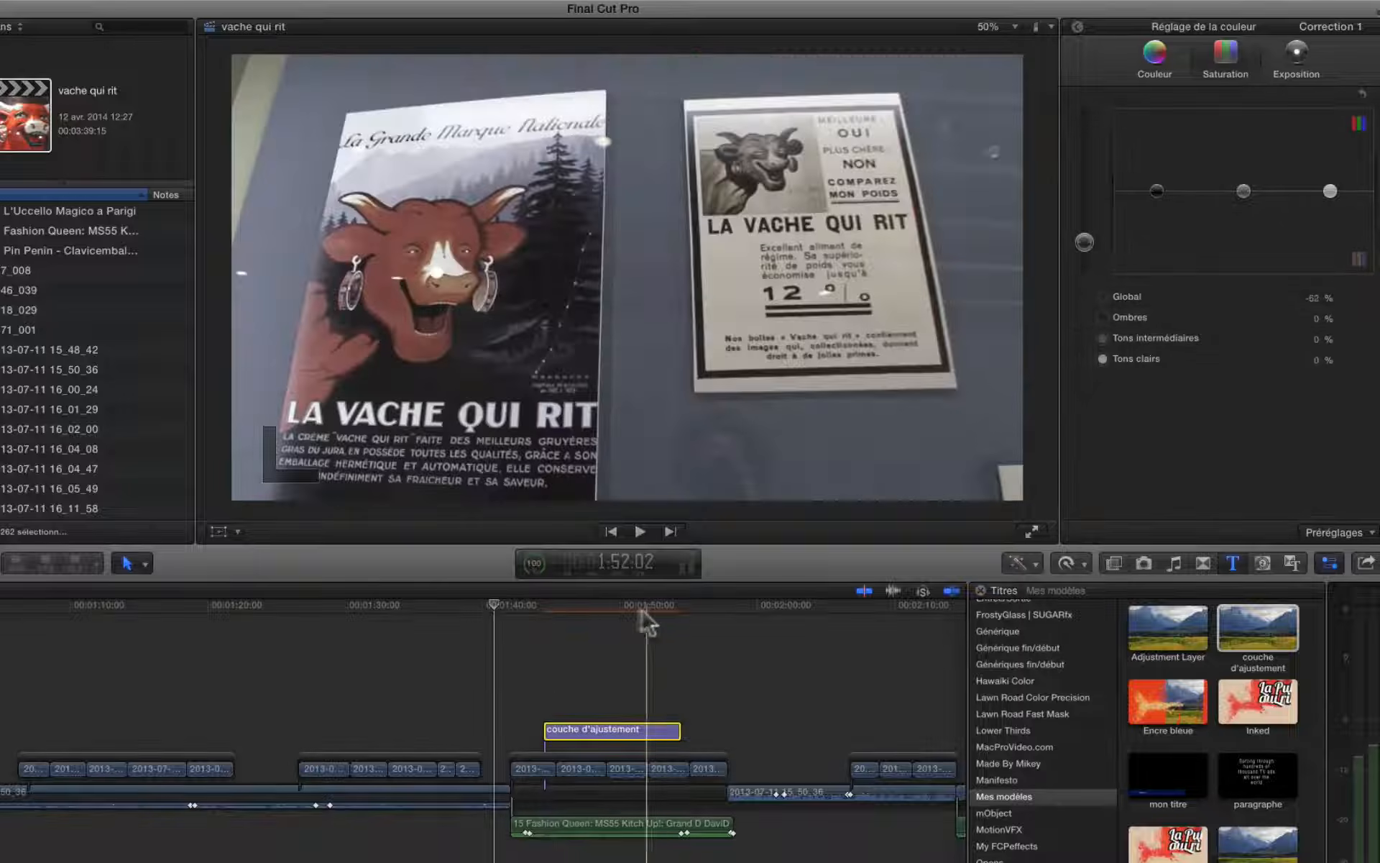
pyautogui.click(606, 608)
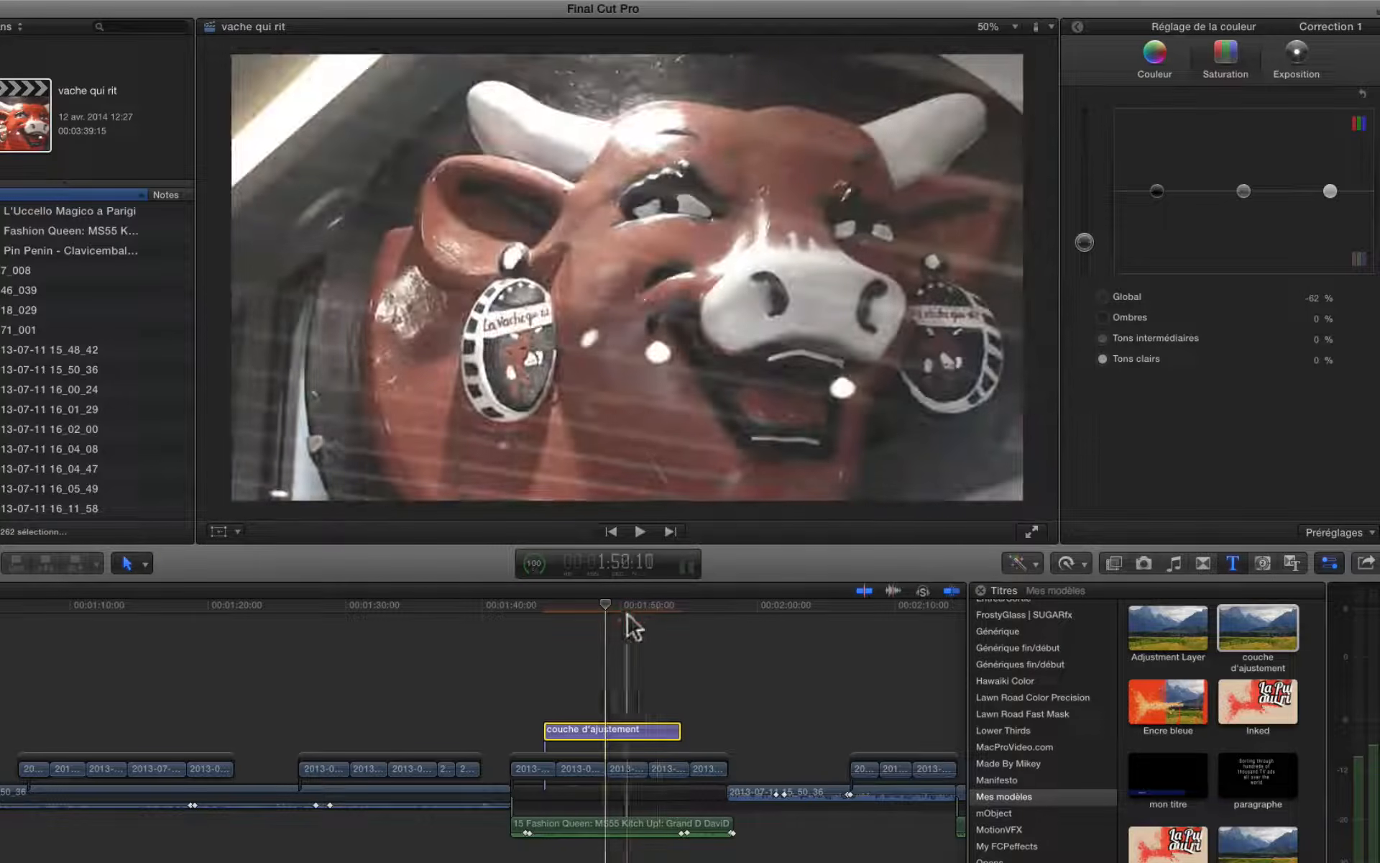
pyautogui.click(628, 606)
pyautogui.moveTo(1084, 243); pyautogui.dragTo(1088, 263)
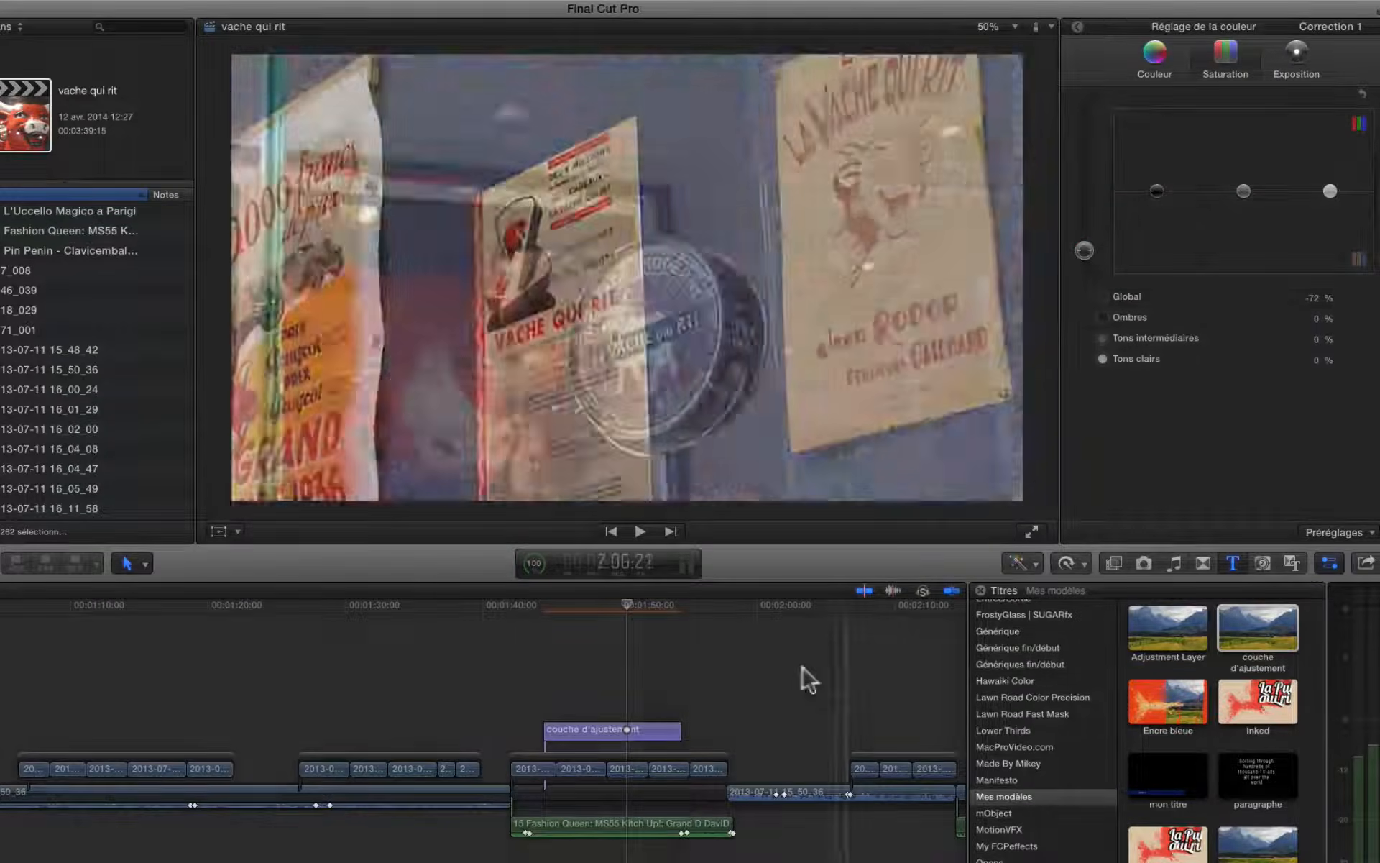
pyautogui.click(514, 625)
pyautogui.press('space')
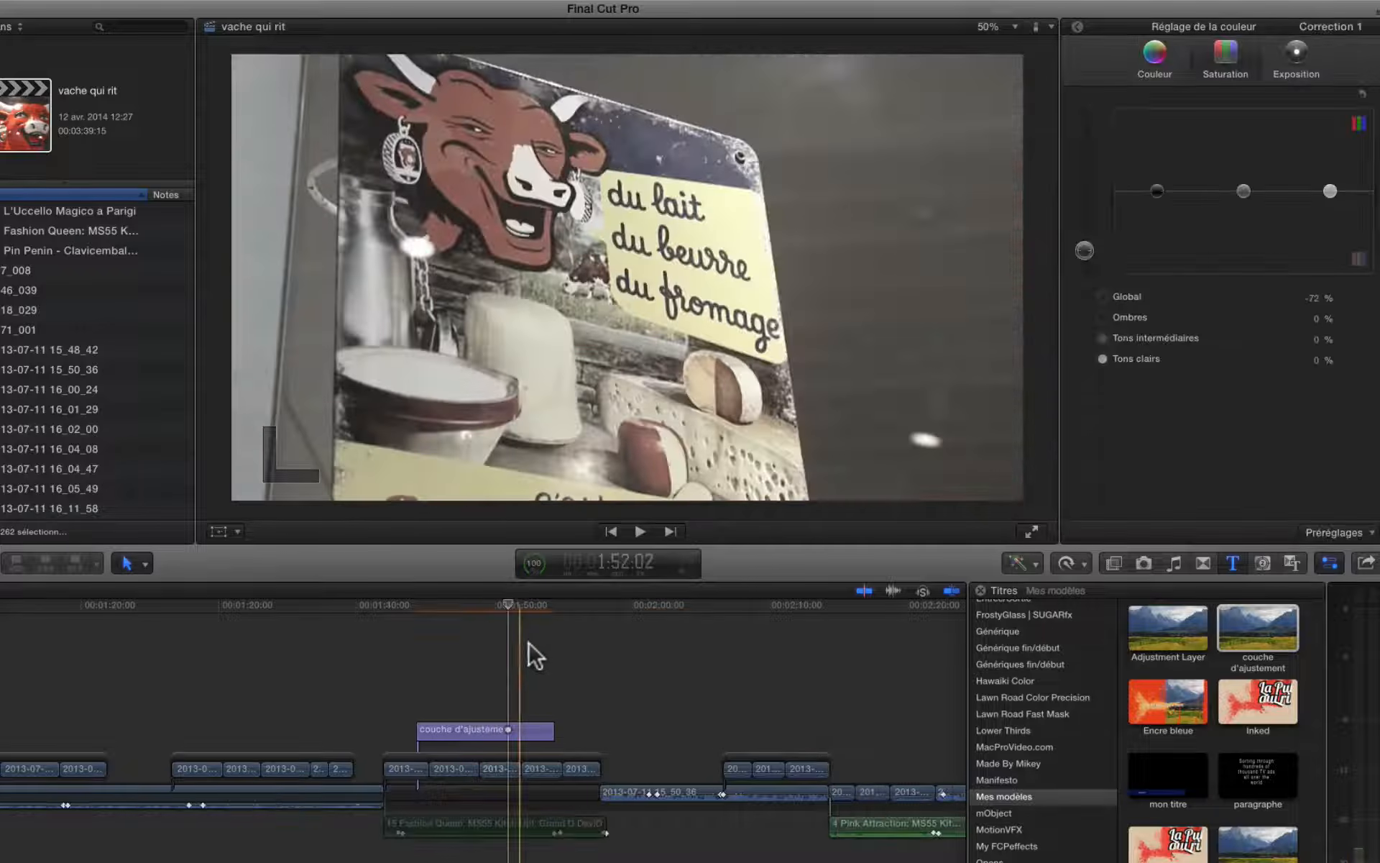
# Step: Reset the adjustment layer's global saturation to 0 % and leave the colour settings
pyautogui.click(481, 728)
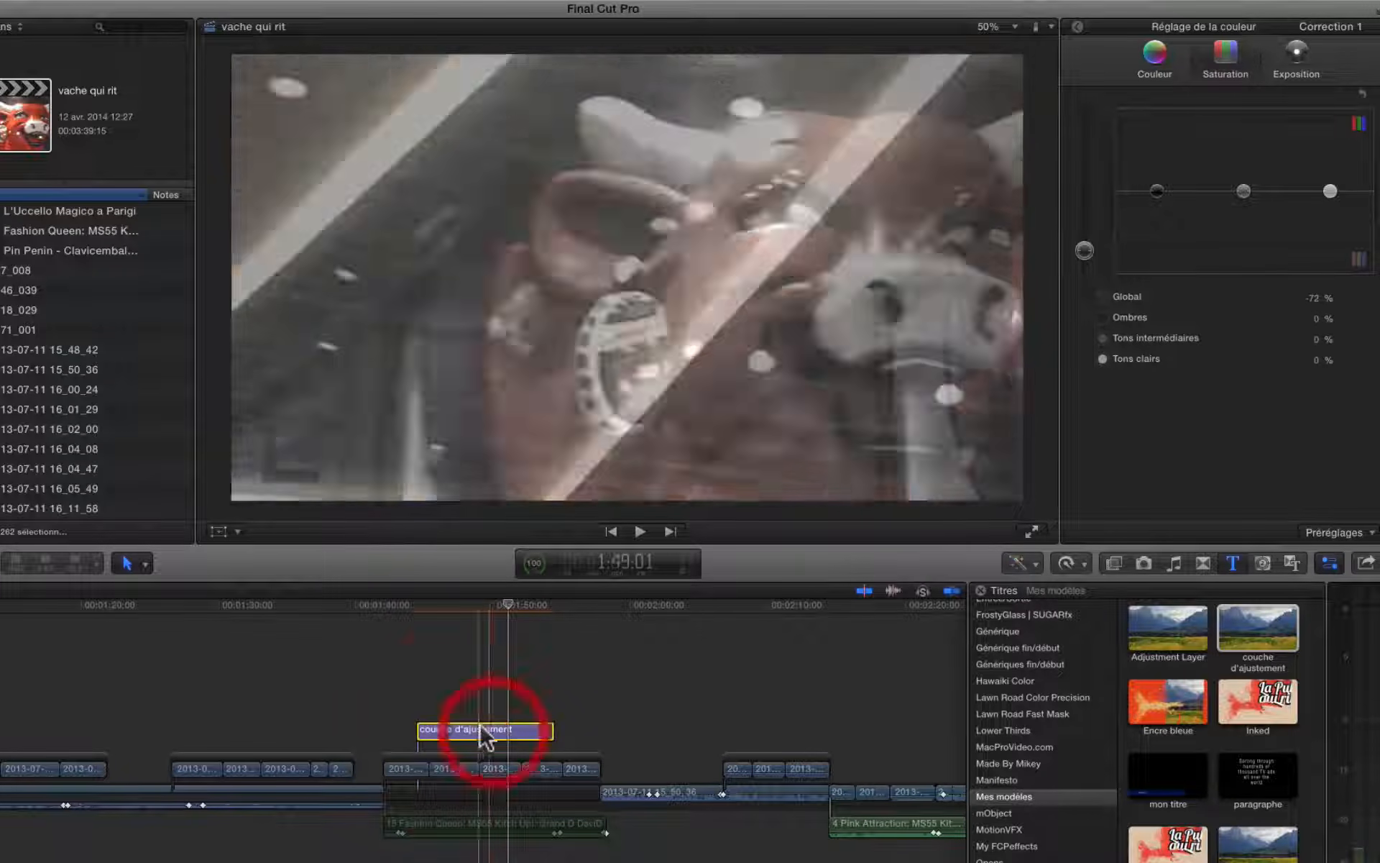
pyautogui.moveTo(1083, 263); pyautogui.dragTo(1086, 189)
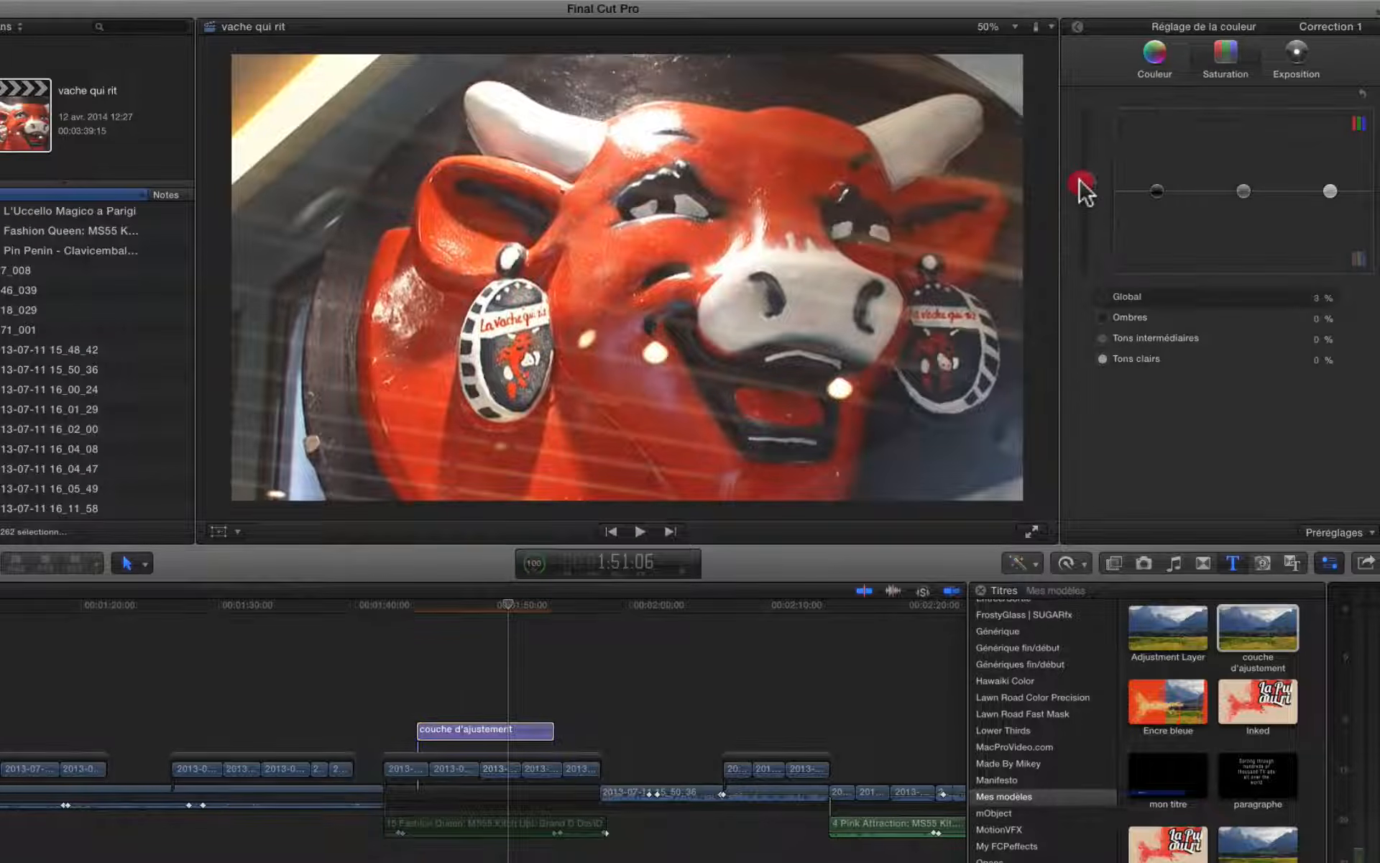
pyautogui.click(1077, 28)
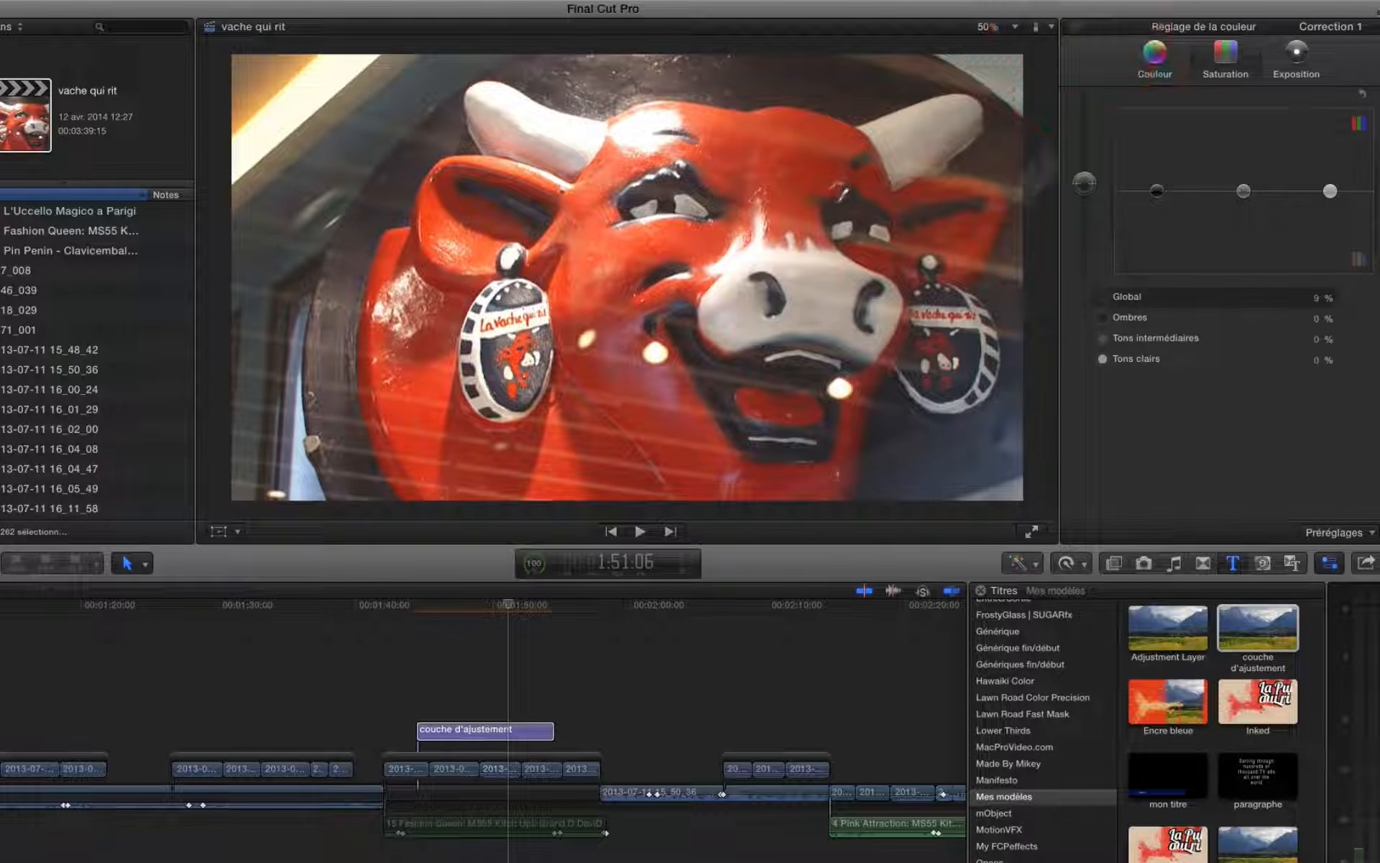
# Step: Apply the Acier effect from the Apparences category to the adjustment layer and play back the section beneath it
pyautogui.click(1114, 563)
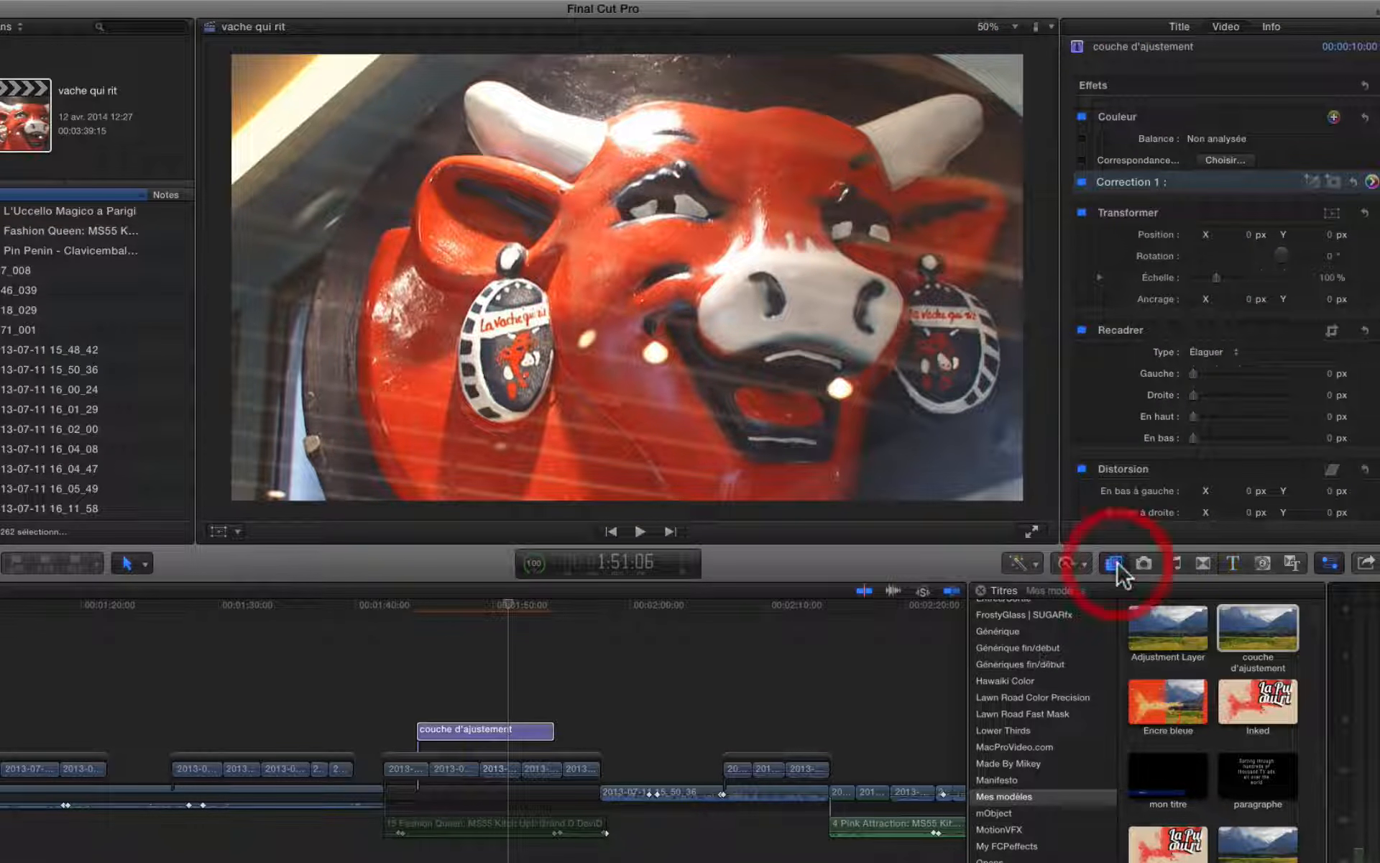
pyautogui.moveTo(1205, 642); pyautogui.dragTo(476, 721)
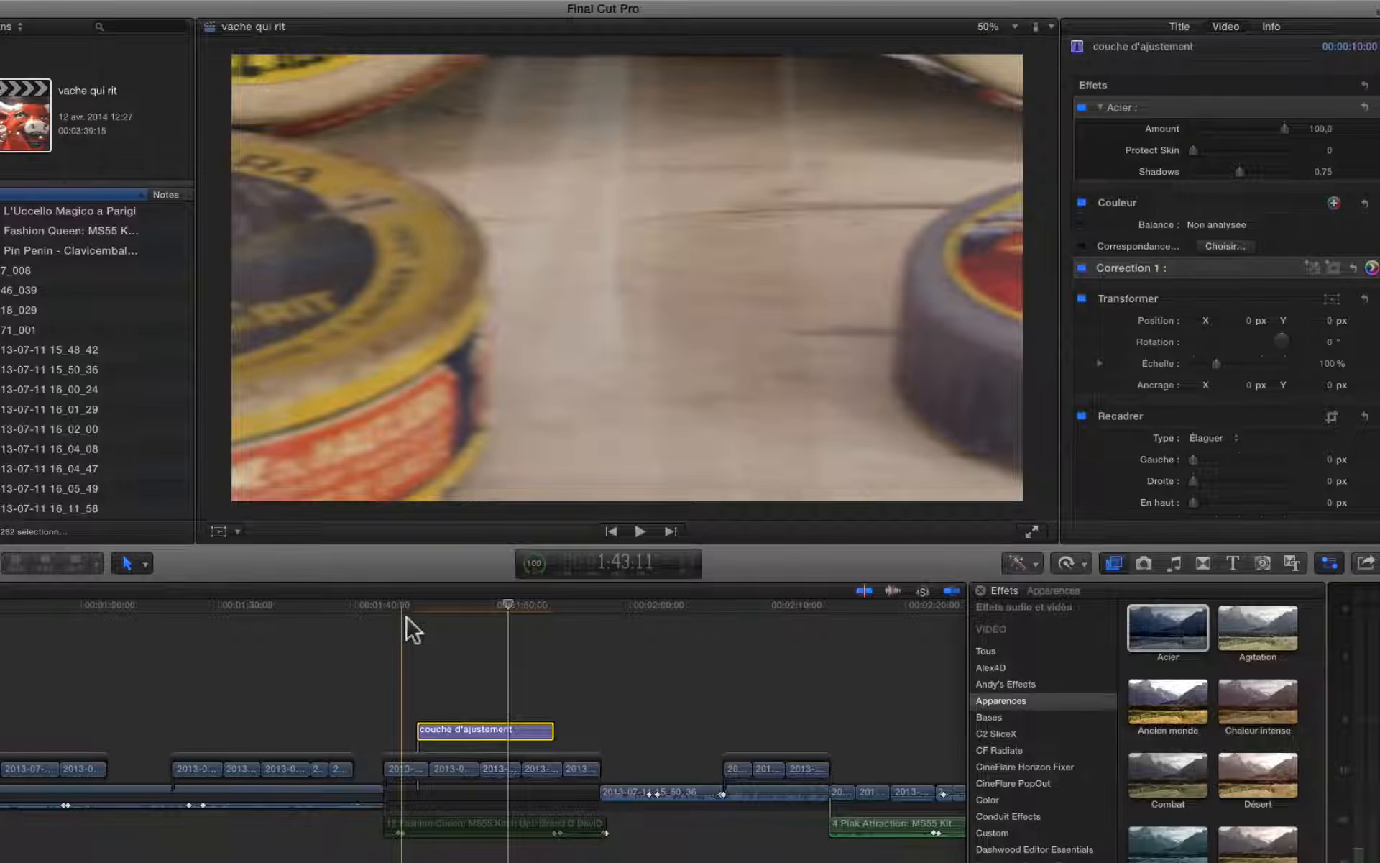
pyautogui.press('space')
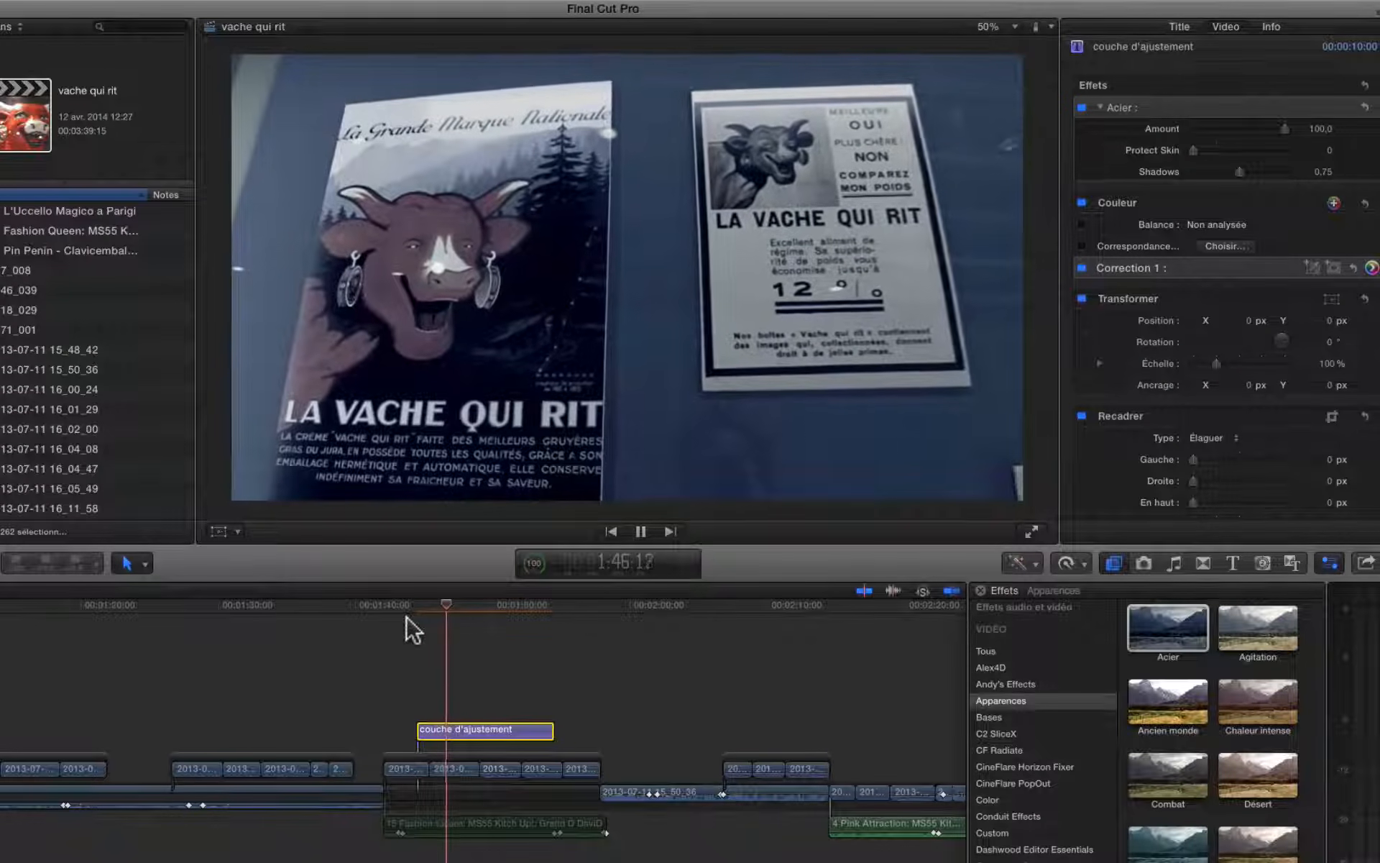
pyautogui.press('space')
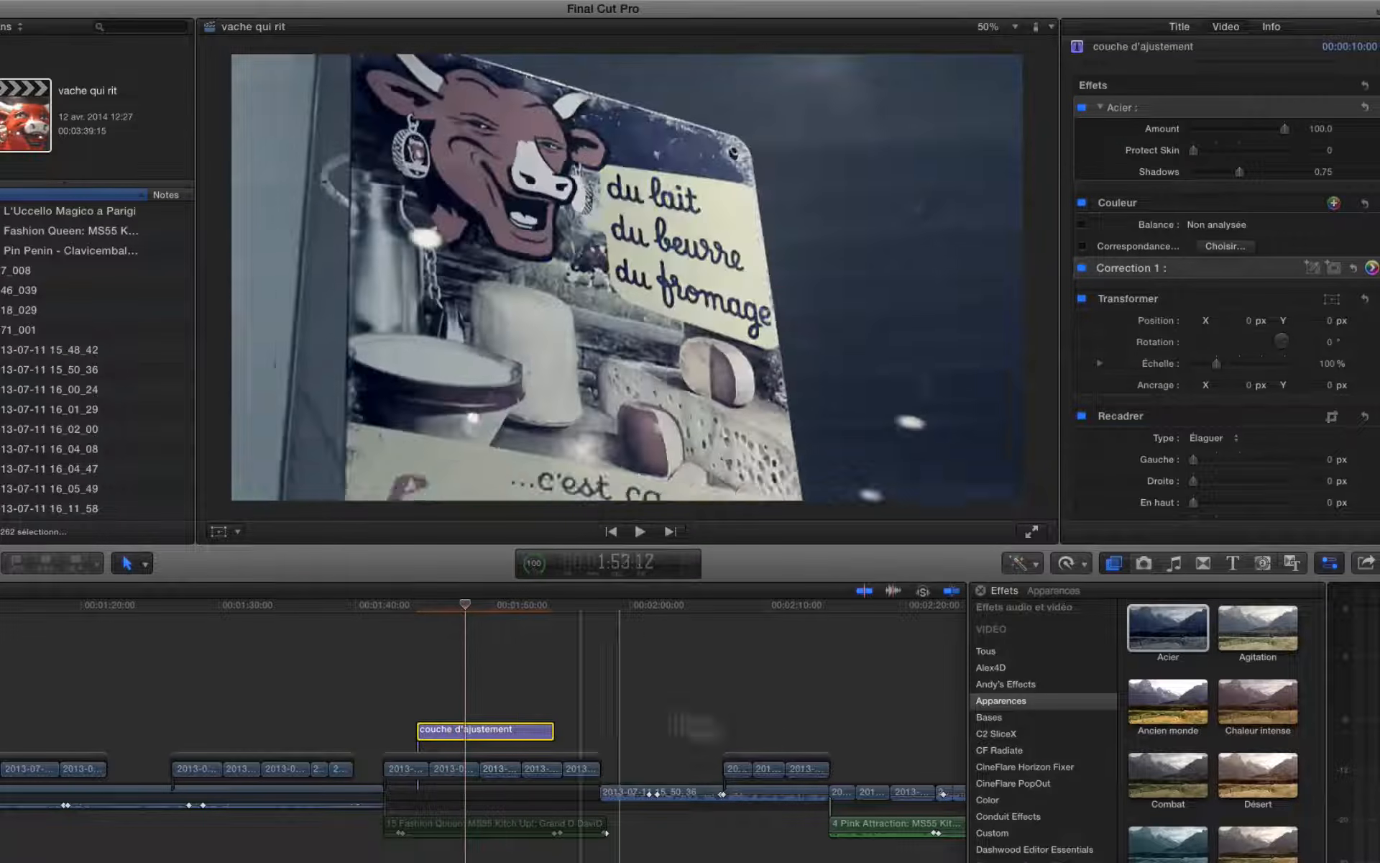
# Step: Add the Caméscope effect from the Styliser category to the adjustment layer and play back the section beneath it
pyautogui.scroll(-5, 999, 762)
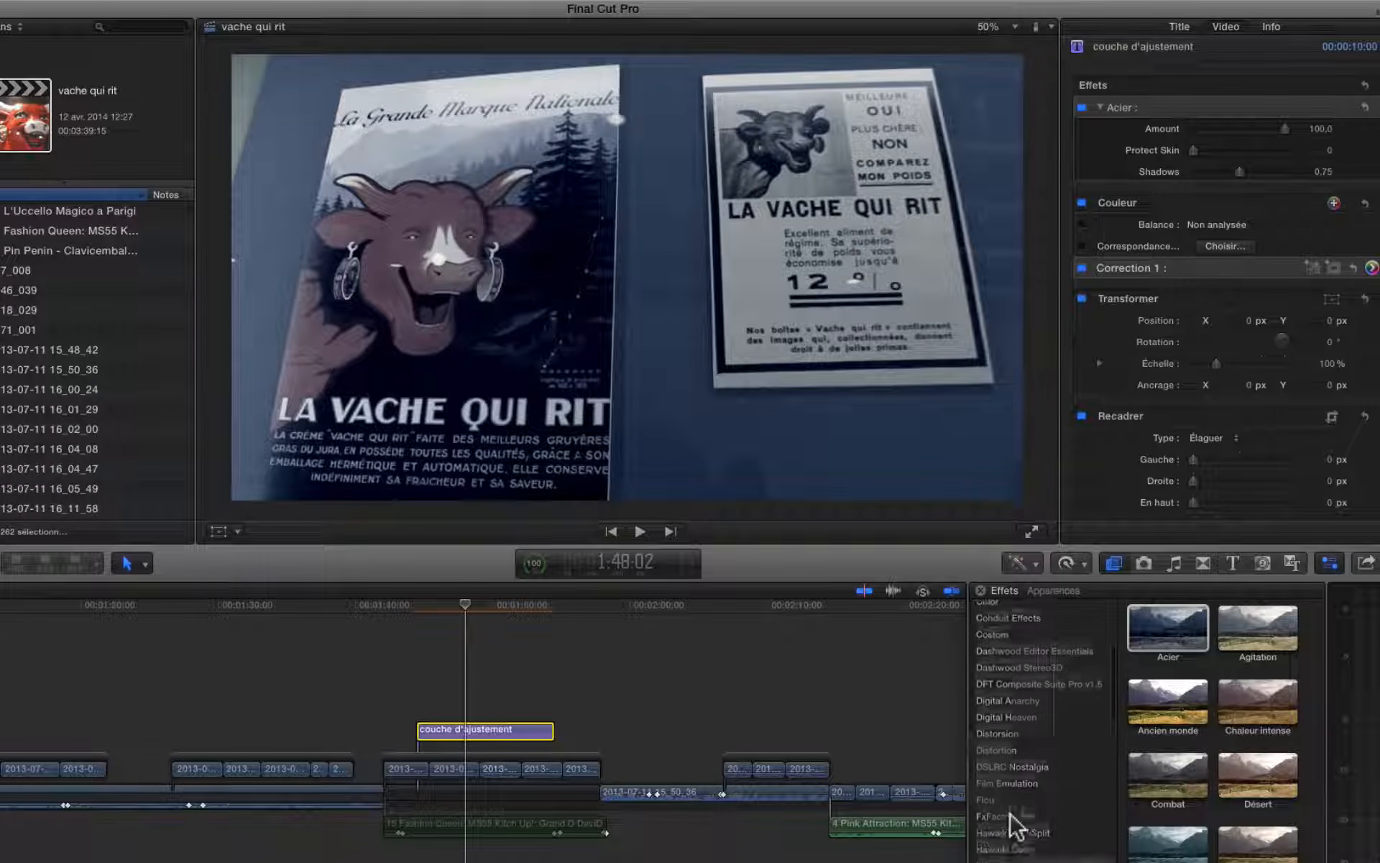
pyautogui.scroll(-3, 996, 818)
pyautogui.scroll(-3, 1014, 821)
pyautogui.scroll(-2, 1016, 813)
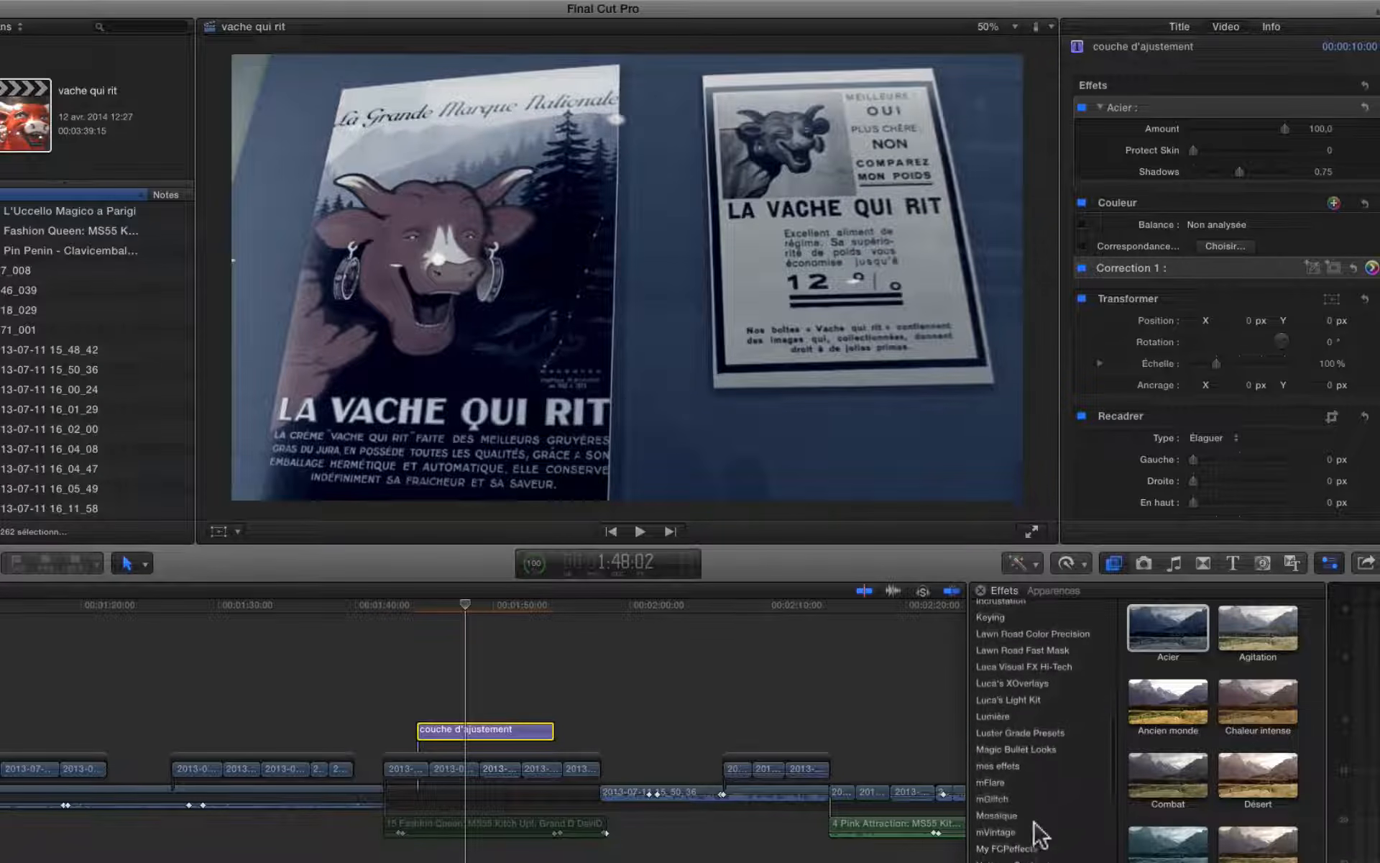
pyautogui.scroll(-3, 1003, 834)
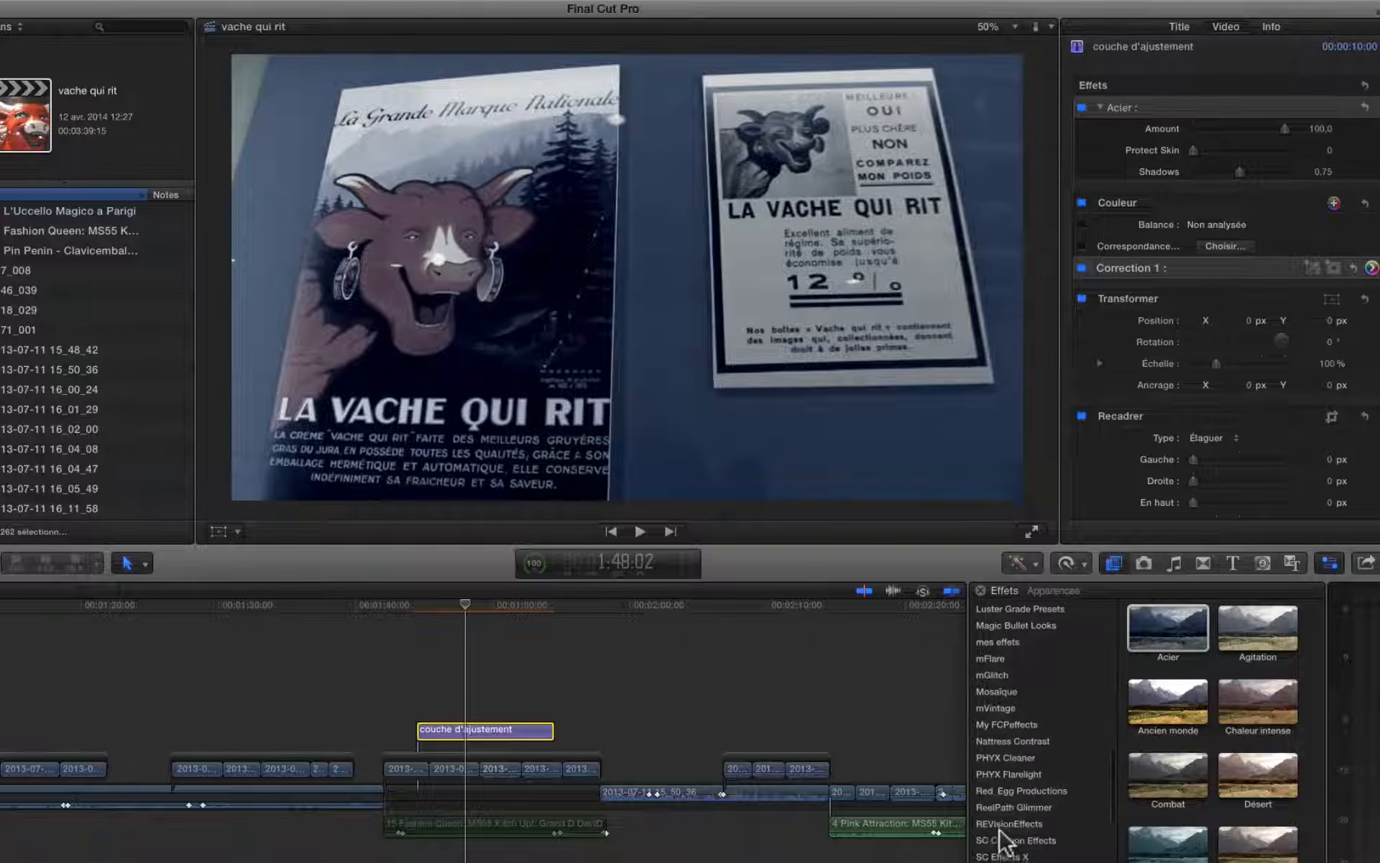
pyautogui.scroll(-3, 1021, 834)
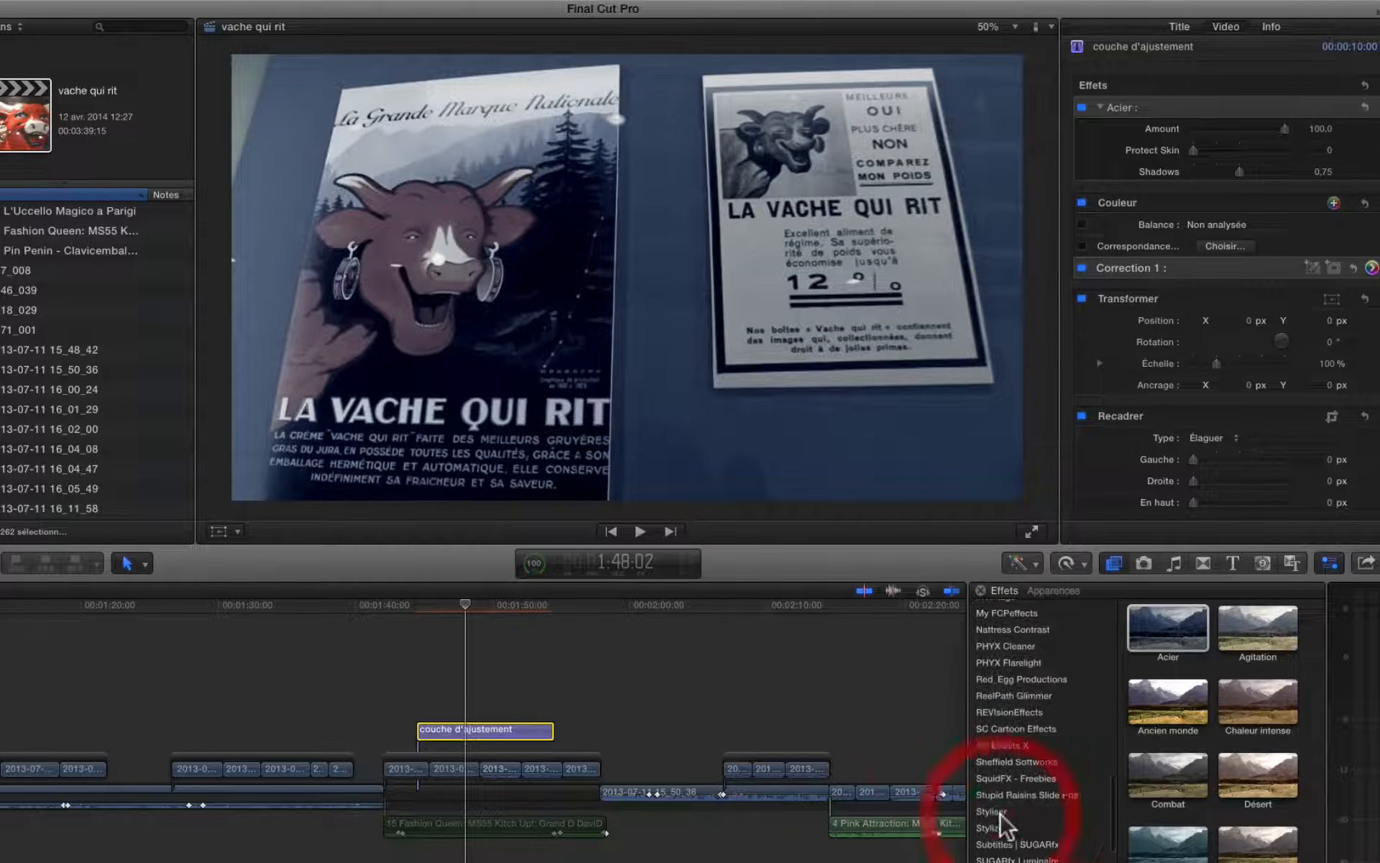
pyautogui.click(998, 812)
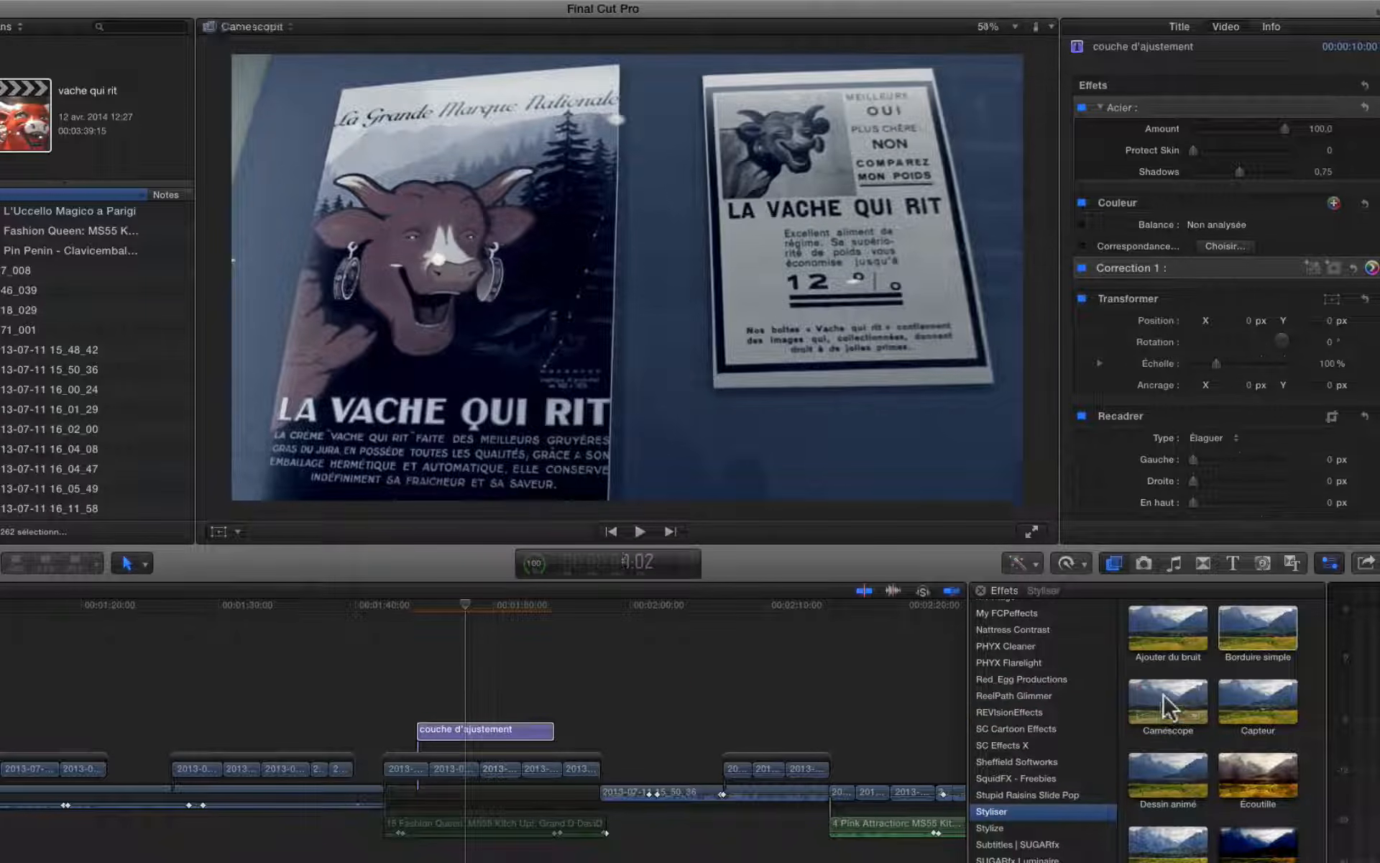
pyautogui.moveTo(1165, 699); pyautogui.dragTo(478, 731)
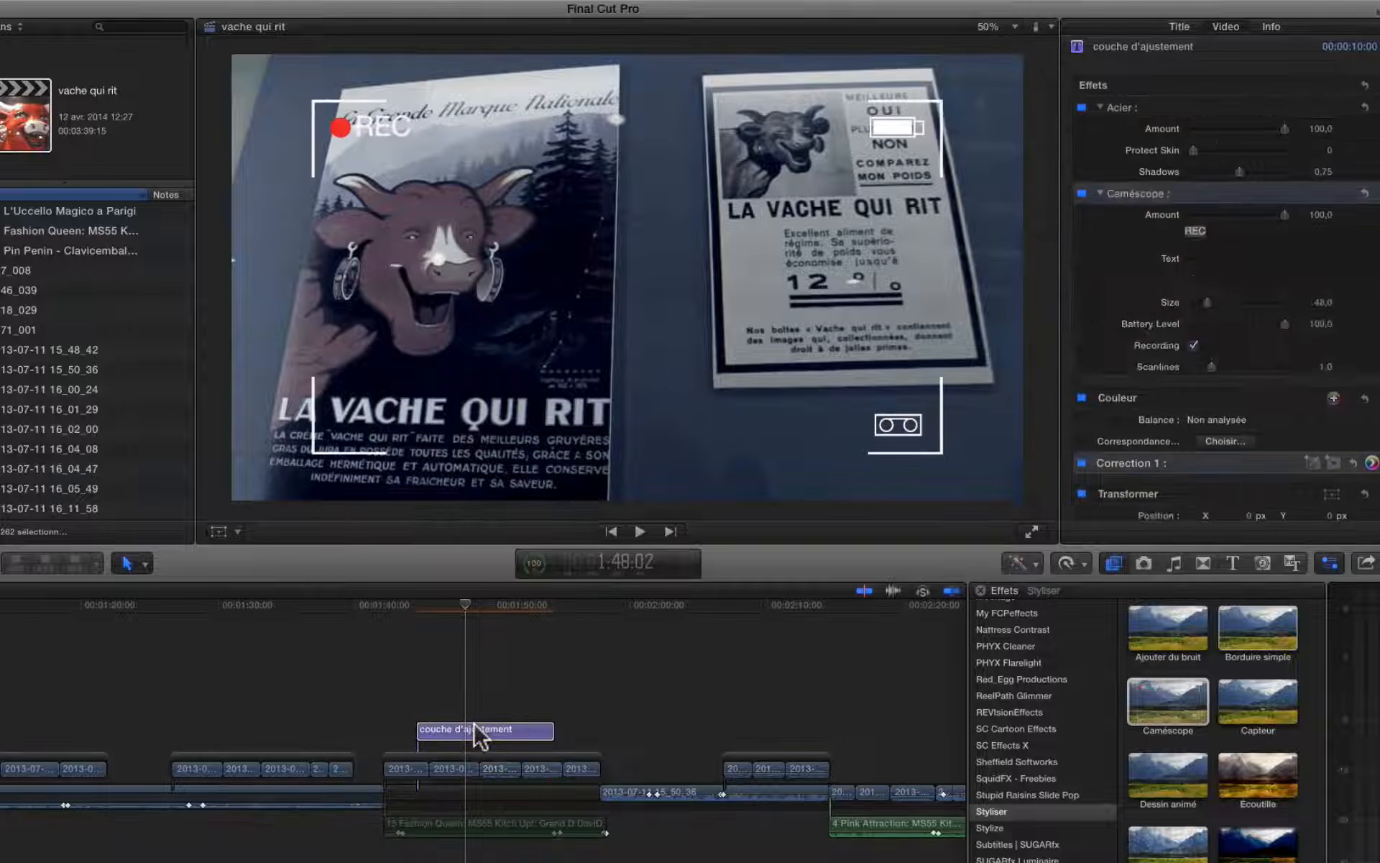
pyautogui.press('space')
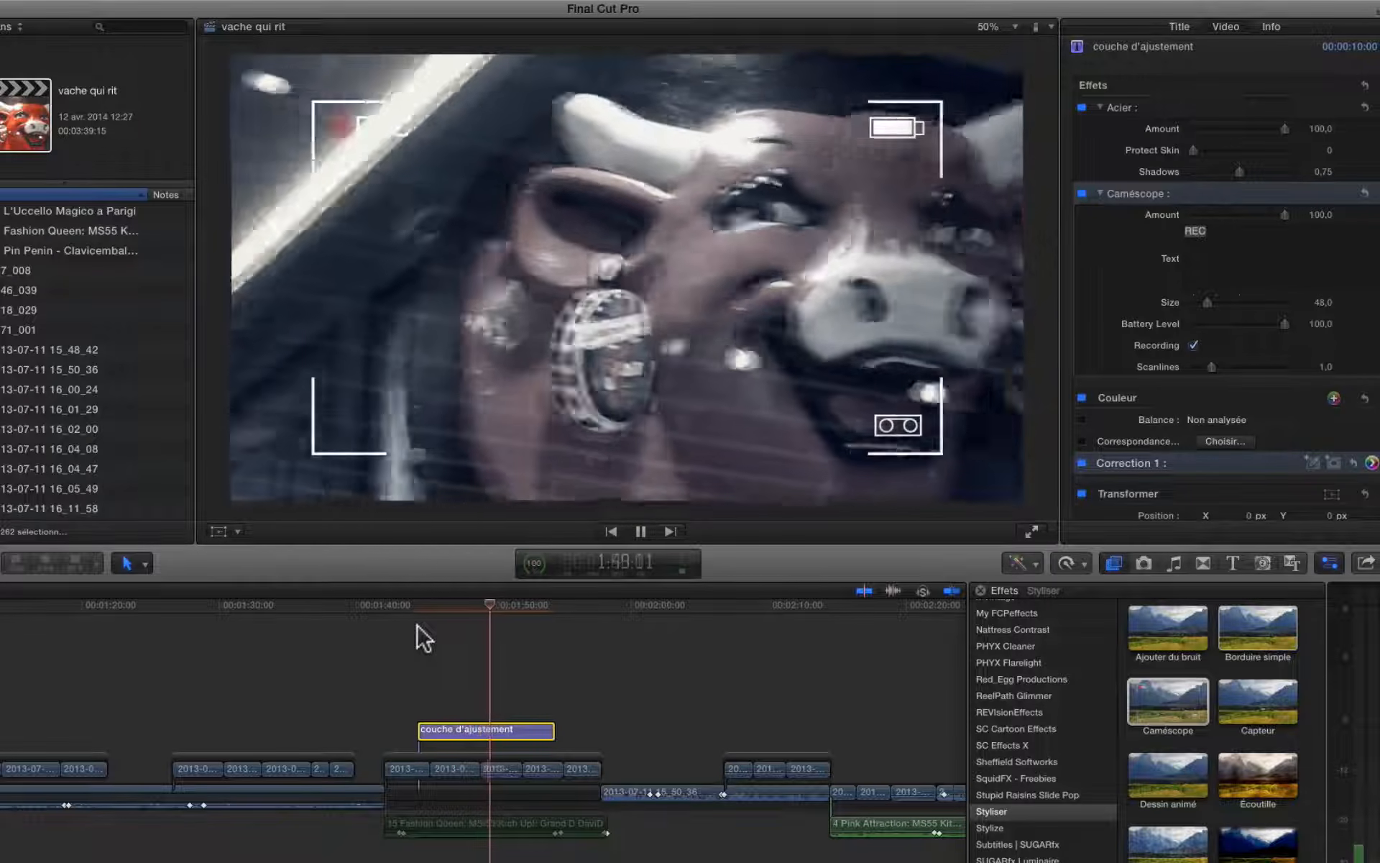
pyautogui.press('space')
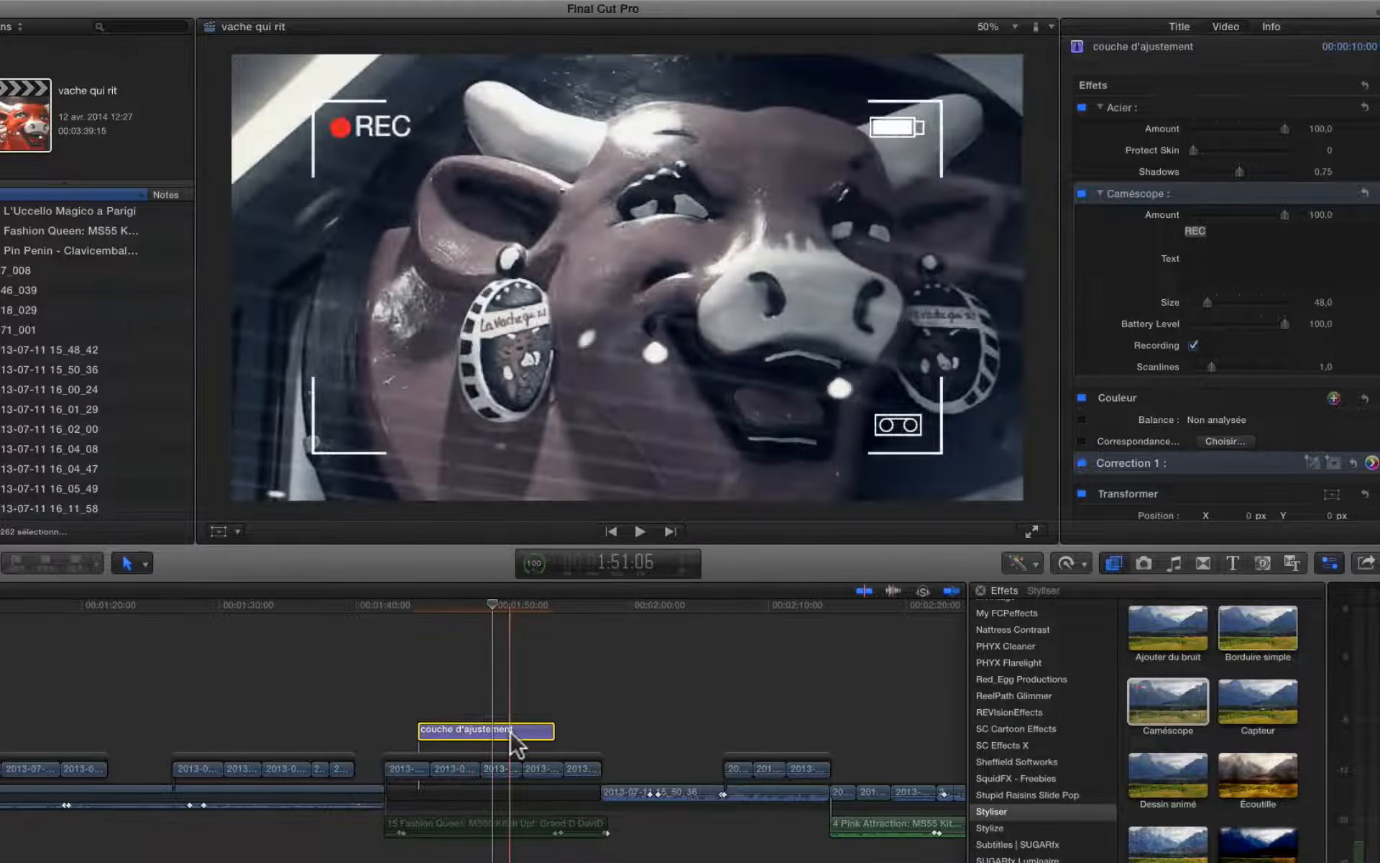
# Step: Paste a copy of the adjustment layer above the connected clips starting around 2:05 and trim its end to the last of those clips
pyautogui.click(467, 730)
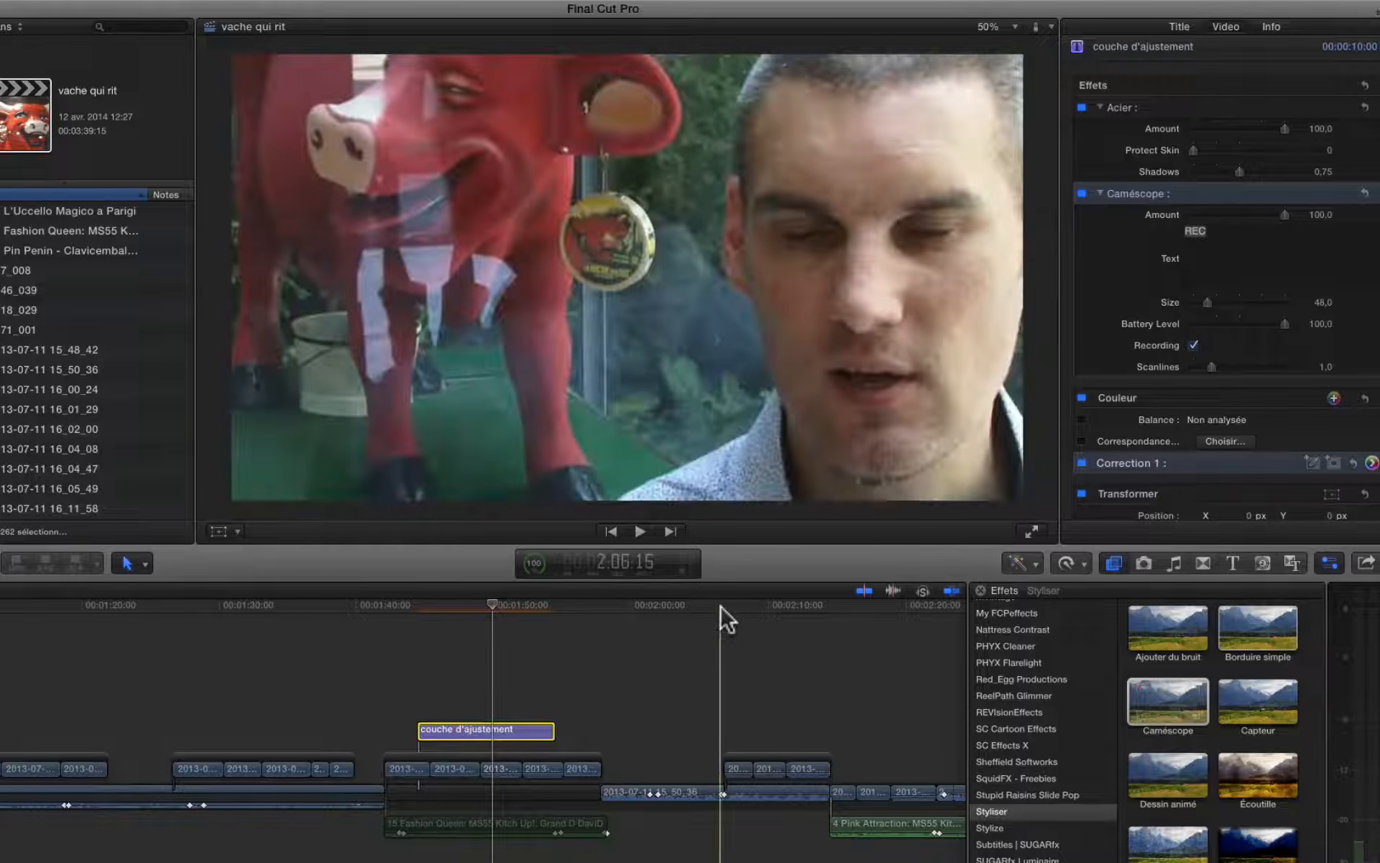
pyautogui.press('super+v')
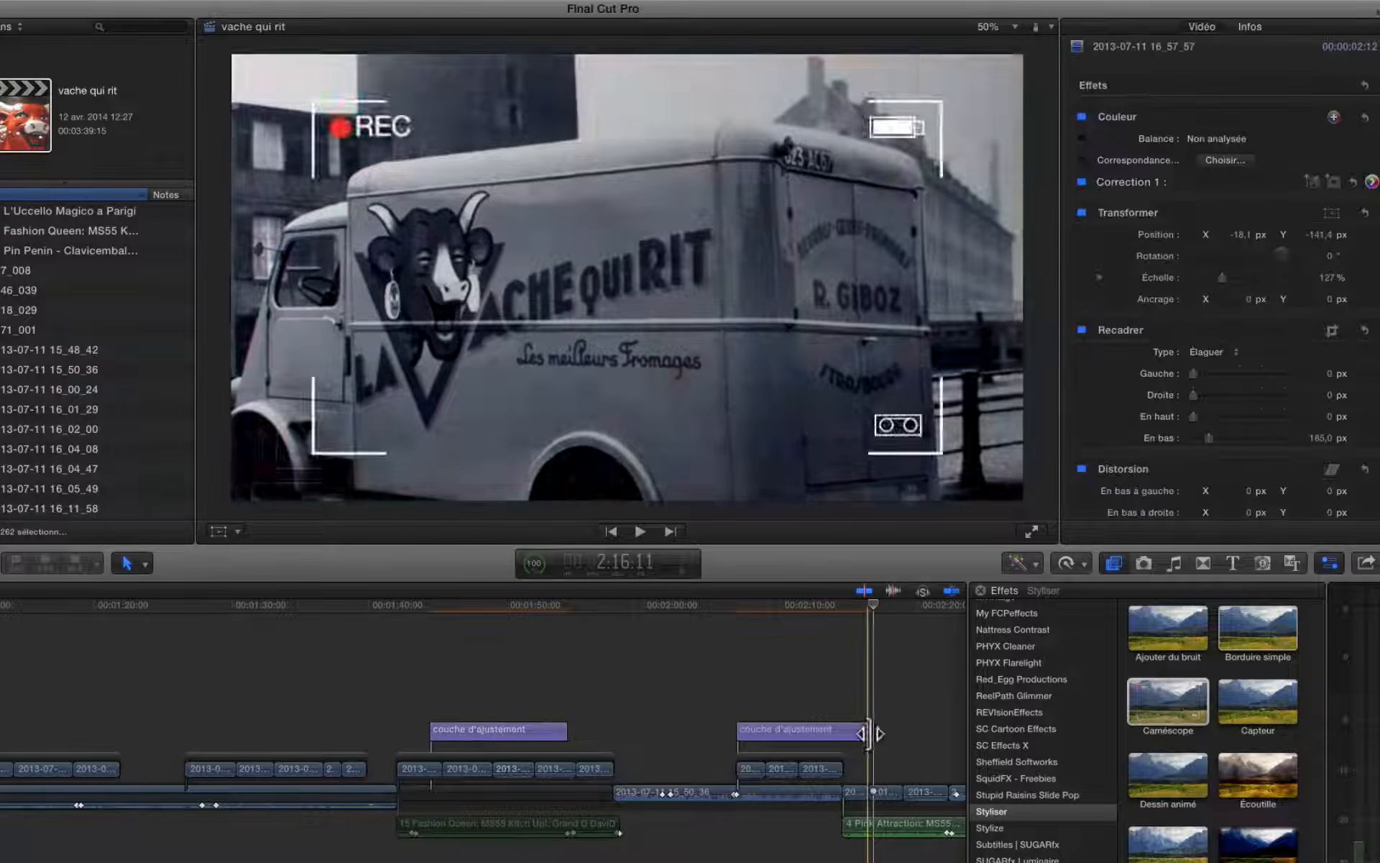
pyautogui.moveTo(872, 734); pyautogui.dragTo(842, 735)
# Step: Play back the section under the copied adjustment layer and shorten the copy's end to a duration of 00:00:05:24
pyautogui.press('space')
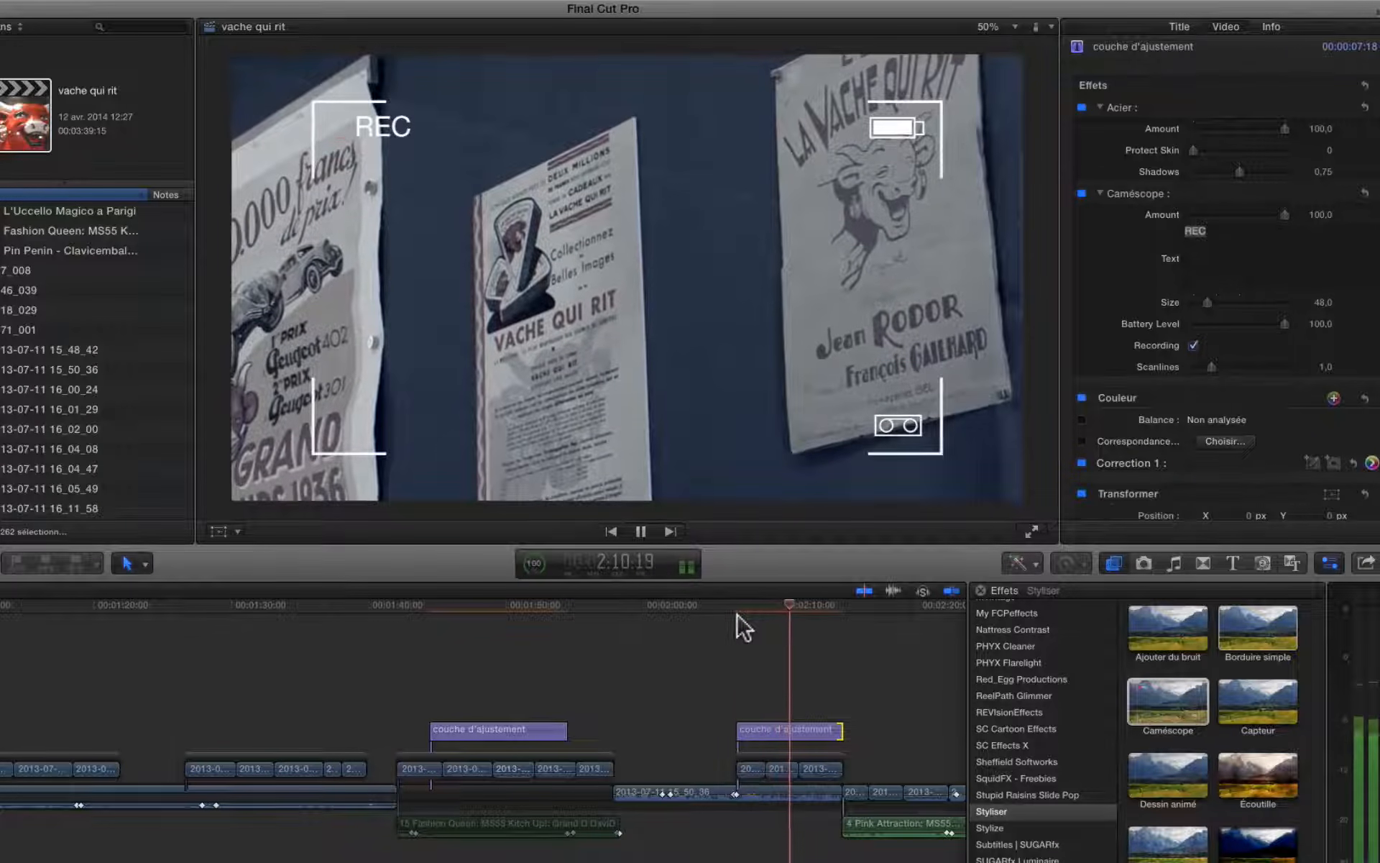
pyautogui.press('space')
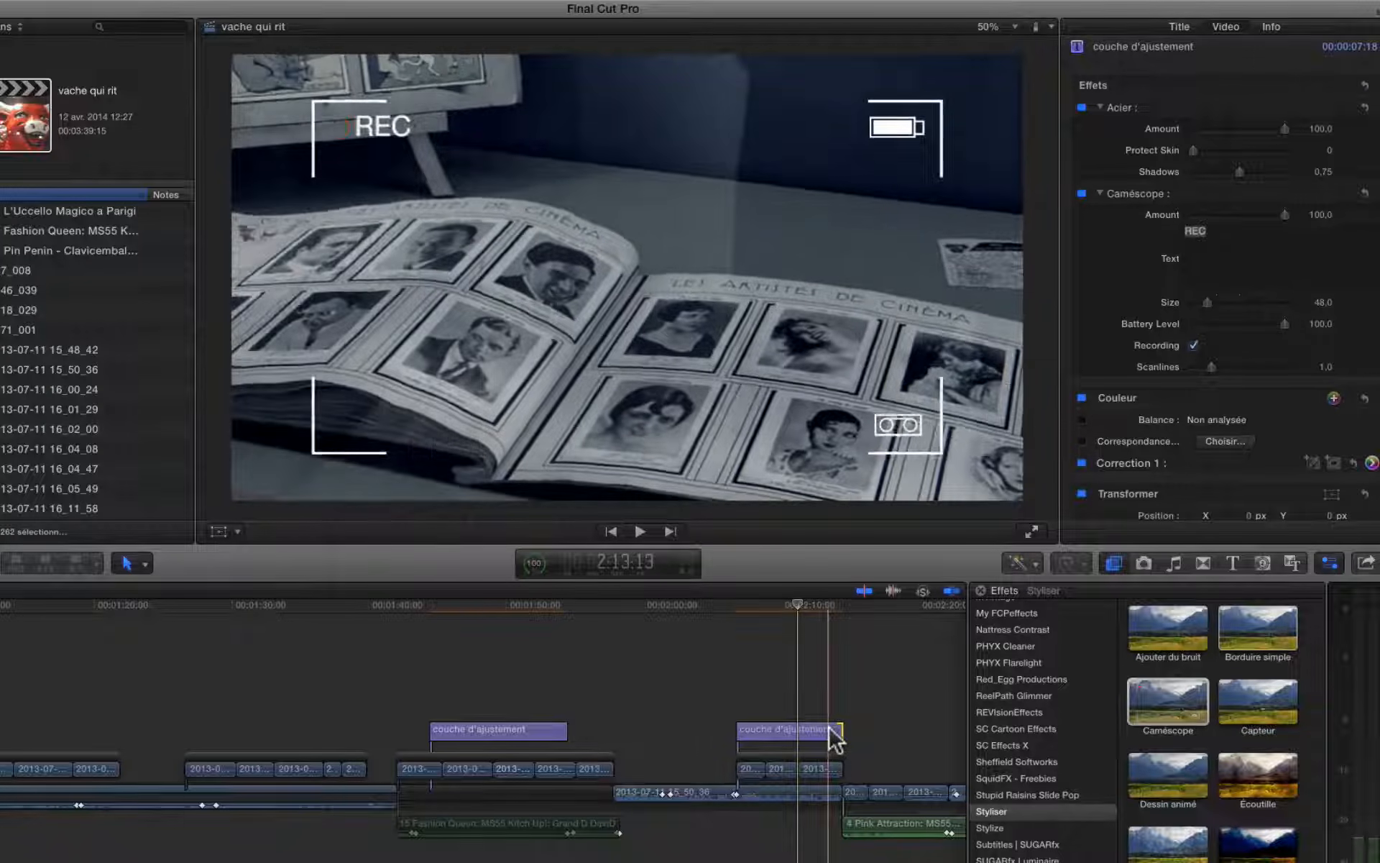
pyautogui.moveTo(839, 730); pyautogui.dragTo(815, 732)
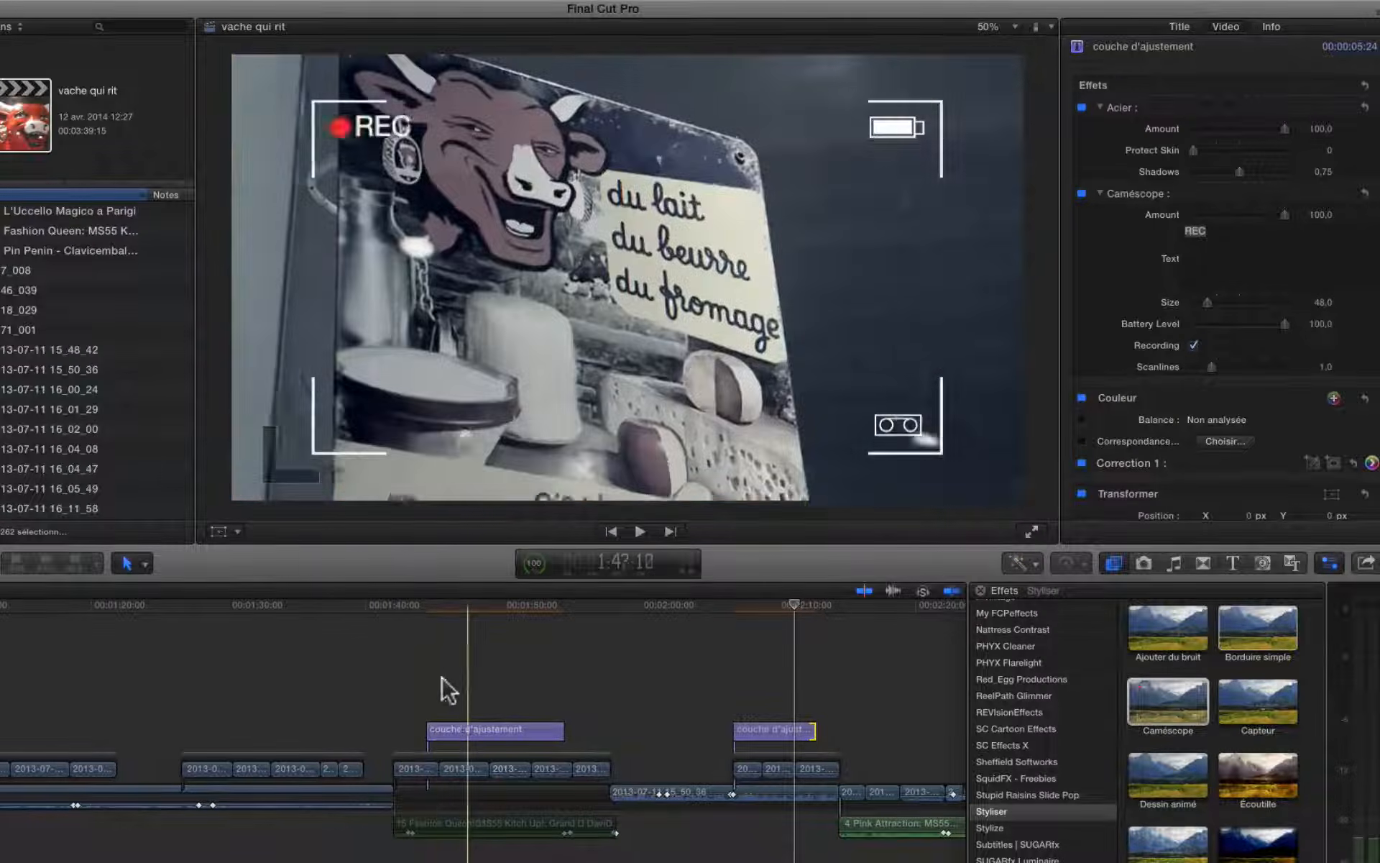
# Step: Extend the first adjustment layer back to the start of its clip group and lengthen its end to a total duration of 00:00:15:01
pyautogui.click(463, 733)
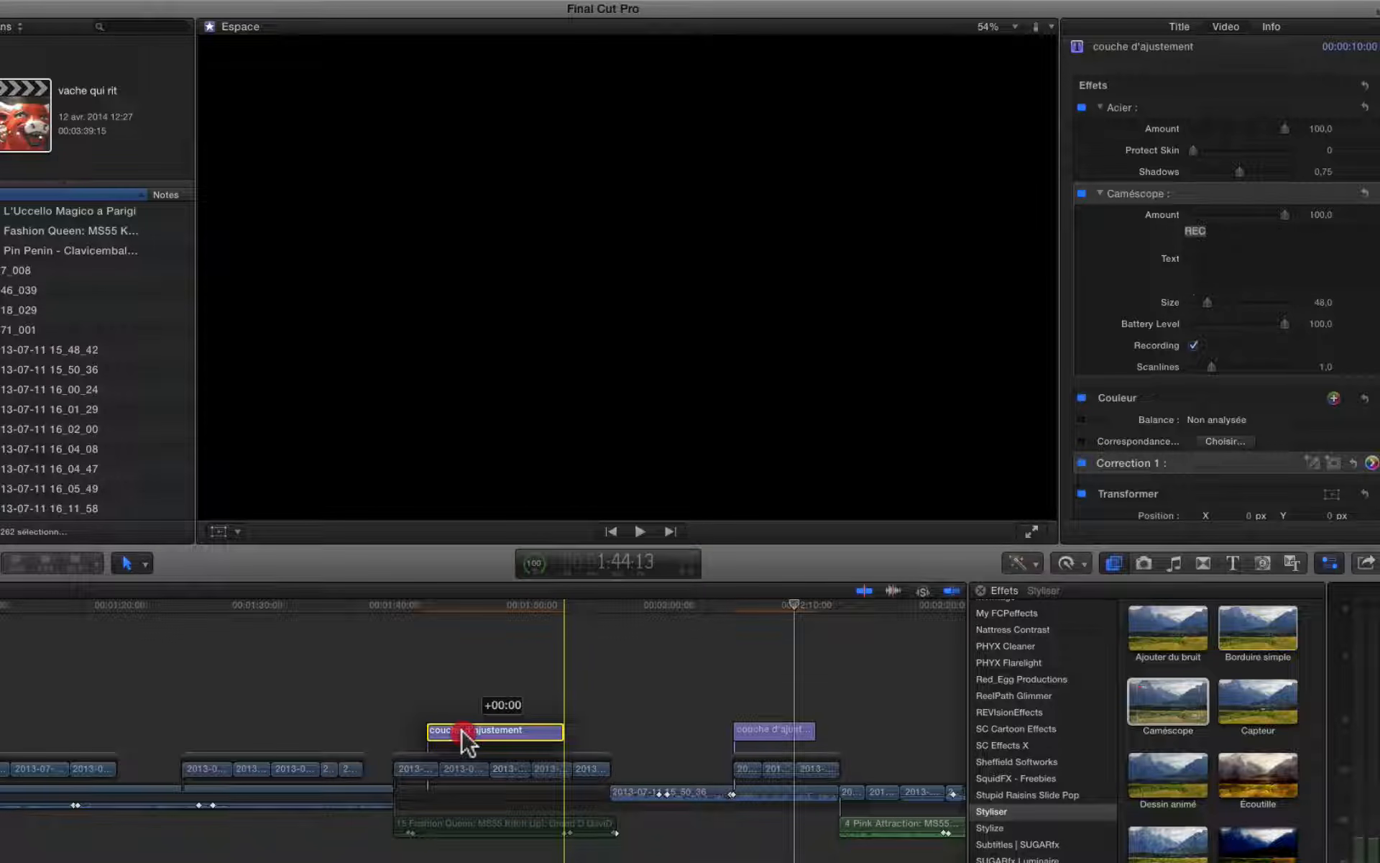
pyautogui.moveTo(461, 729)
pyautogui.mouseDown()
pyautogui.moveTo(435, 718)
pyautogui.moveTo(508, 730)
pyautogui.moveTo(394, 736)
pyautogui.mouseUp()
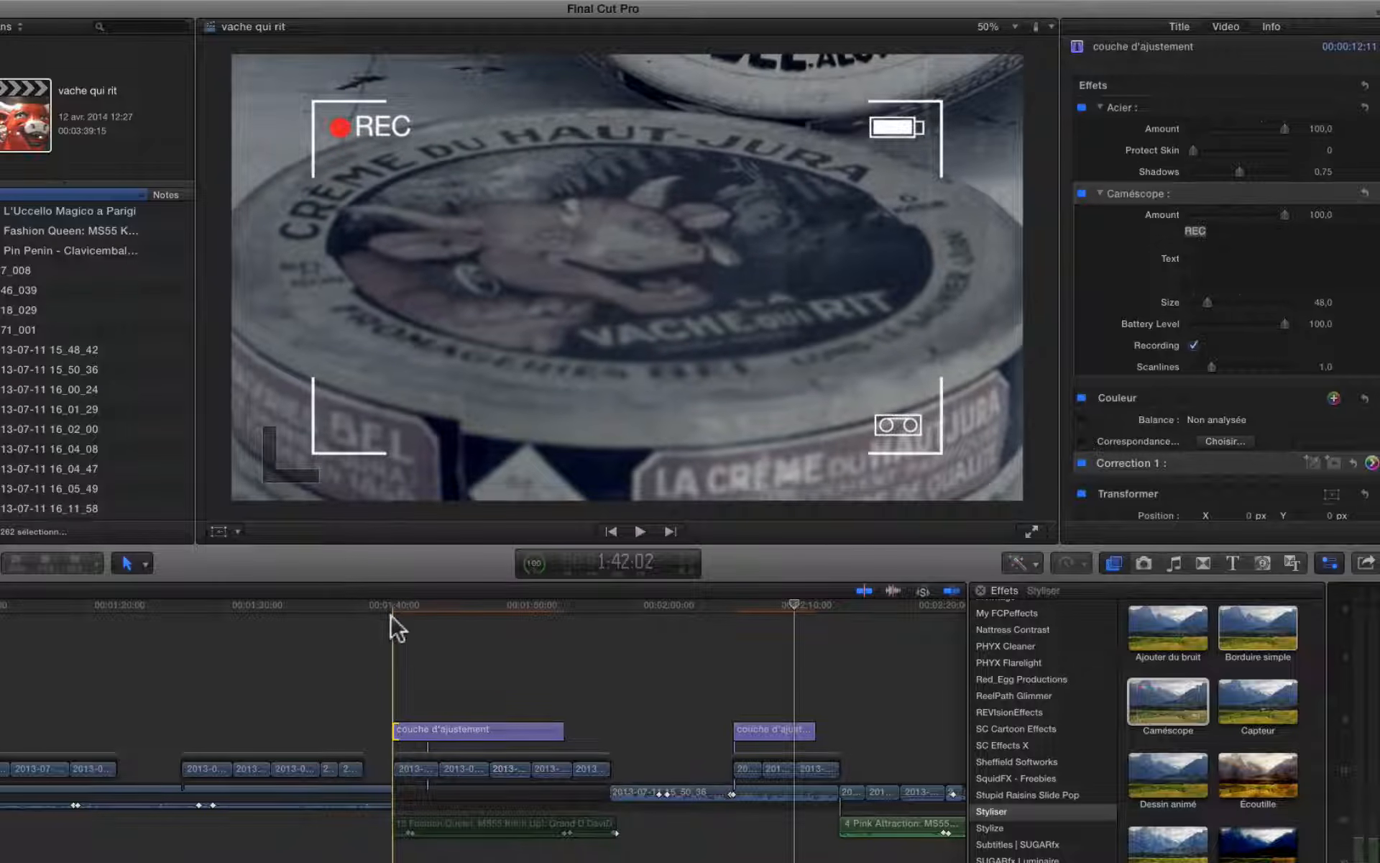
pyautogui.press('space')
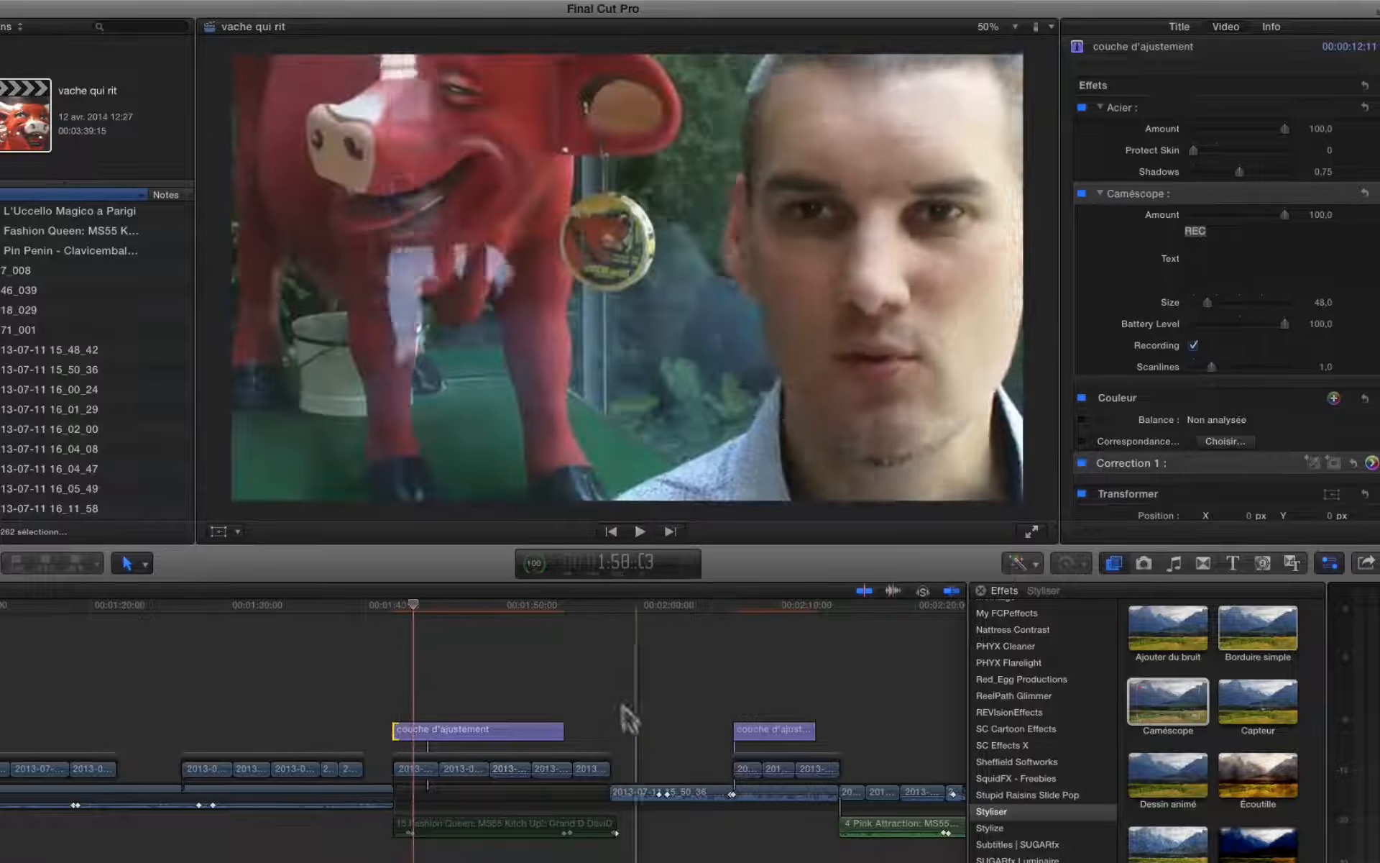
pyautogui.click(594, 618)
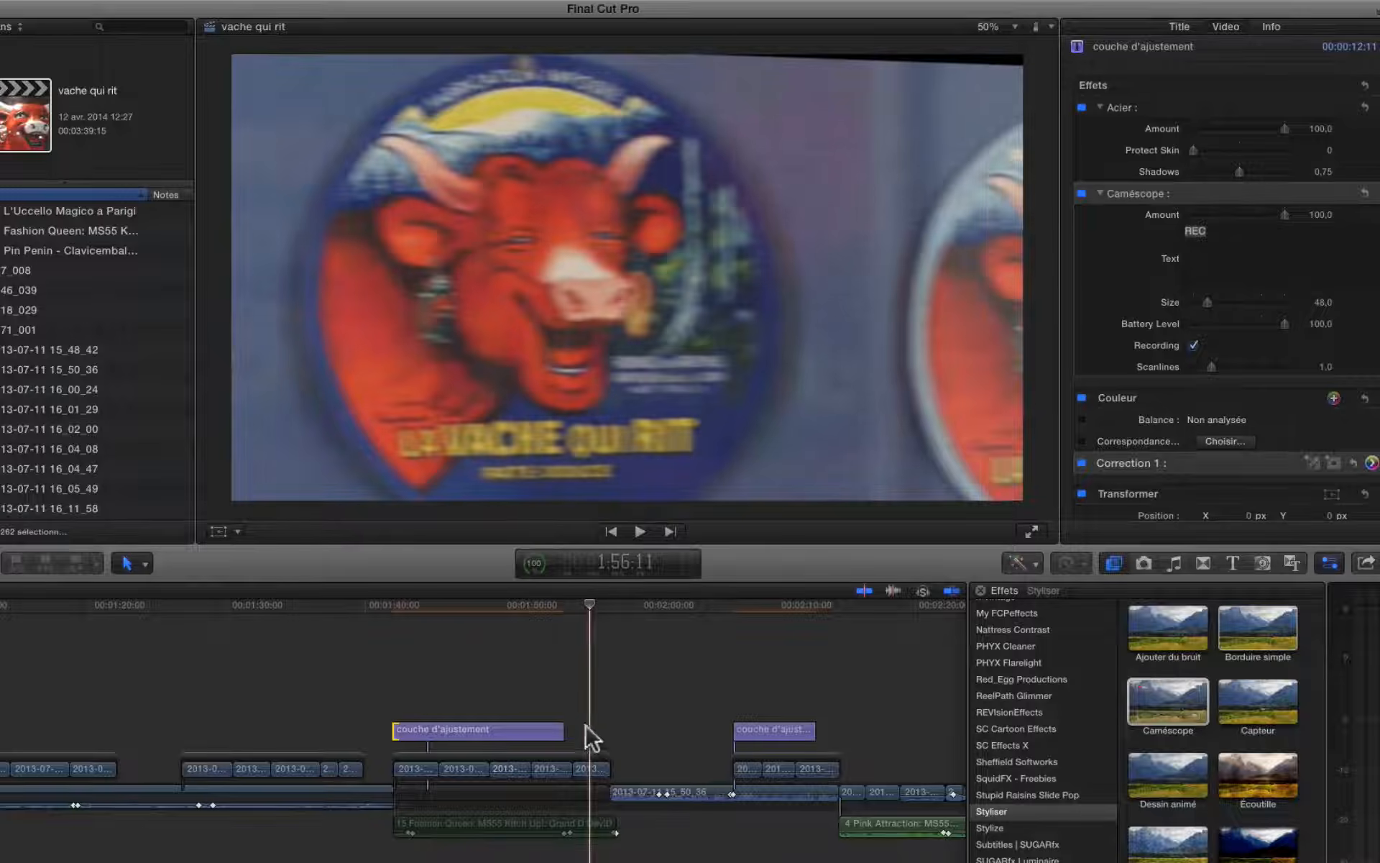
pyautogui.moveTo(564, 729); pyautogui.dragTo(590, 729)
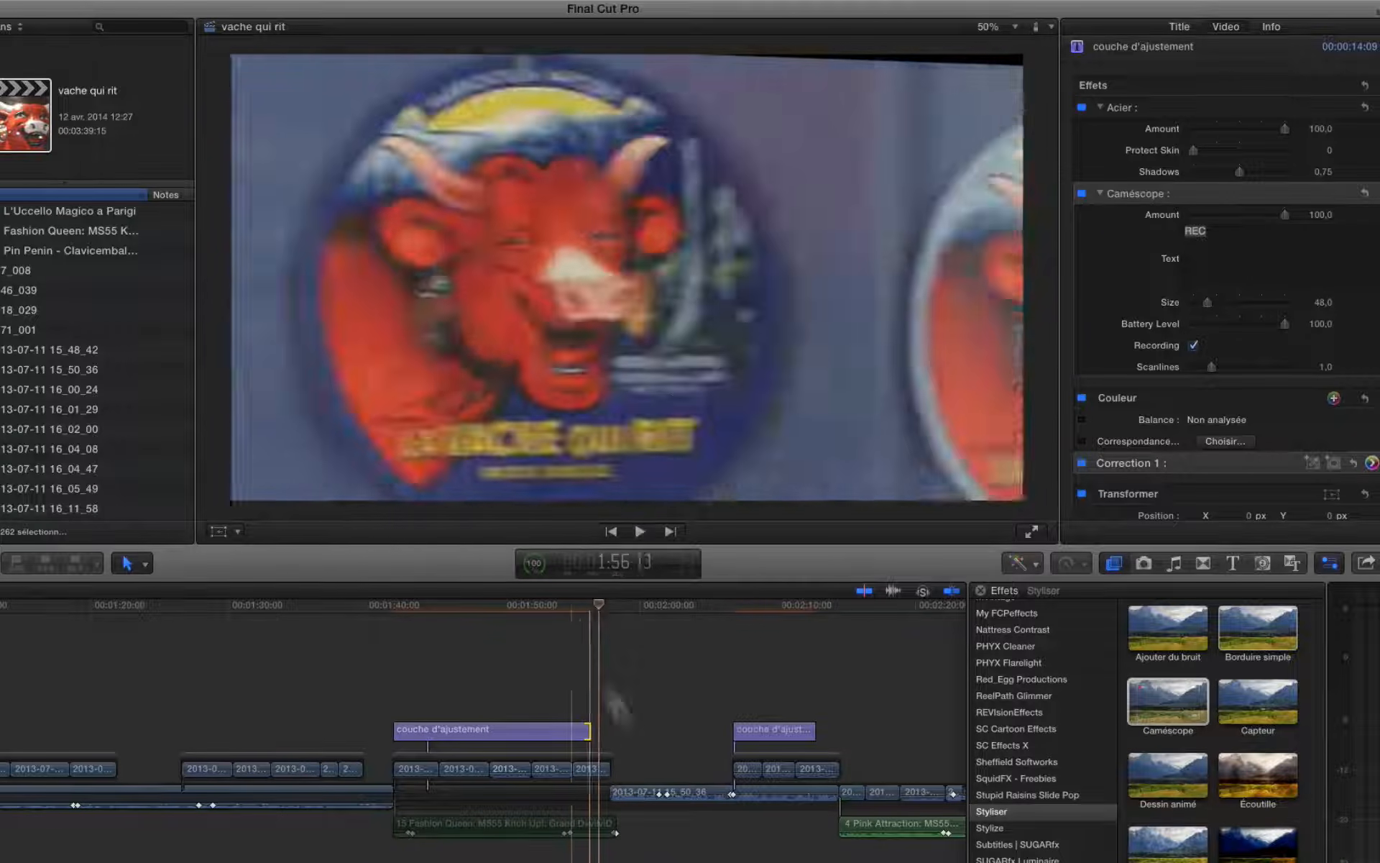
pyautogui.moveTo(584, 728); pyautogui.dragTo(597, 729)
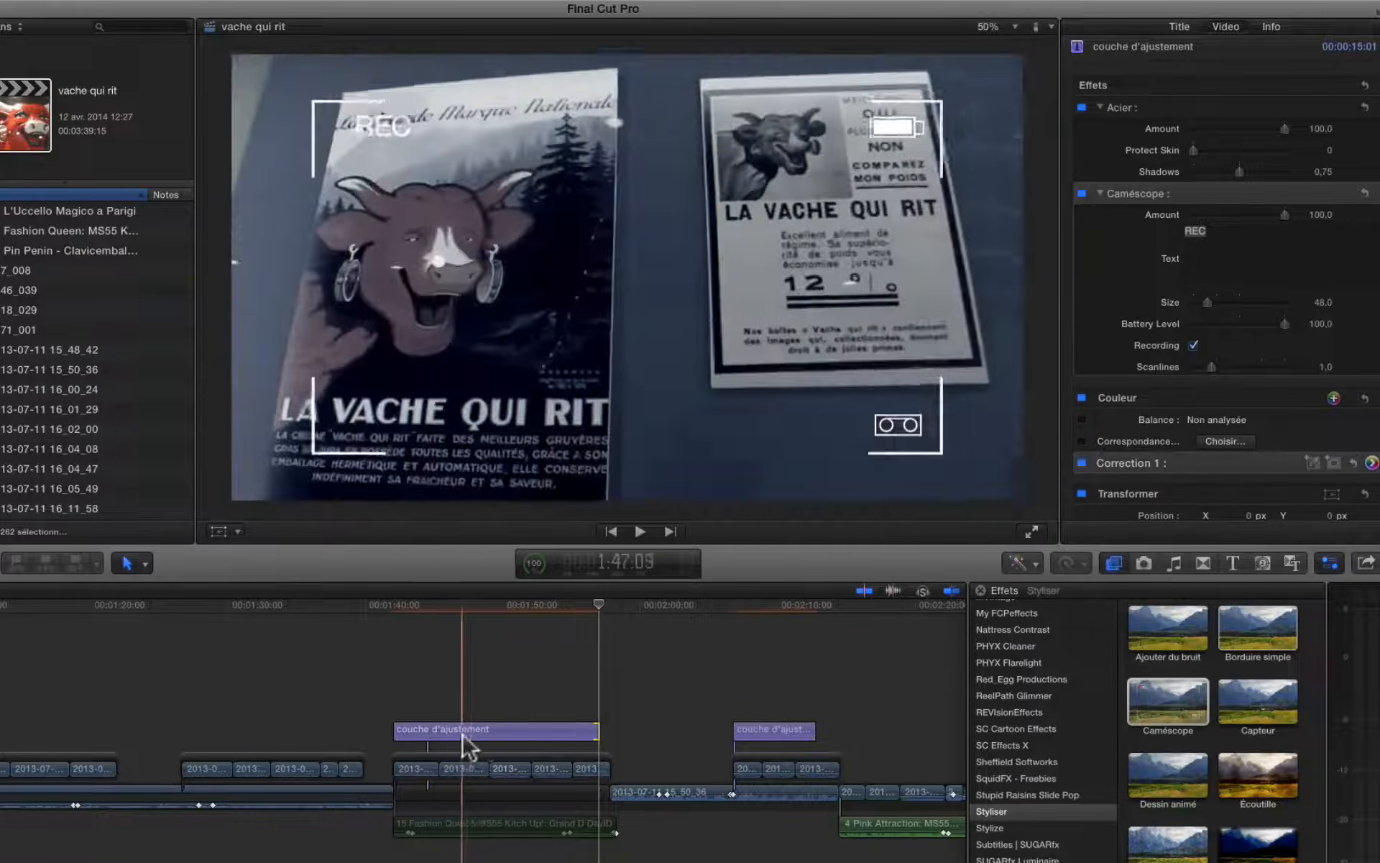
# Step: Set the first adjustment layer's Acier effect to Amount 59,12, Protect Skin 30,4 and Shadows 0,56
pyautogui.click(510, 732)
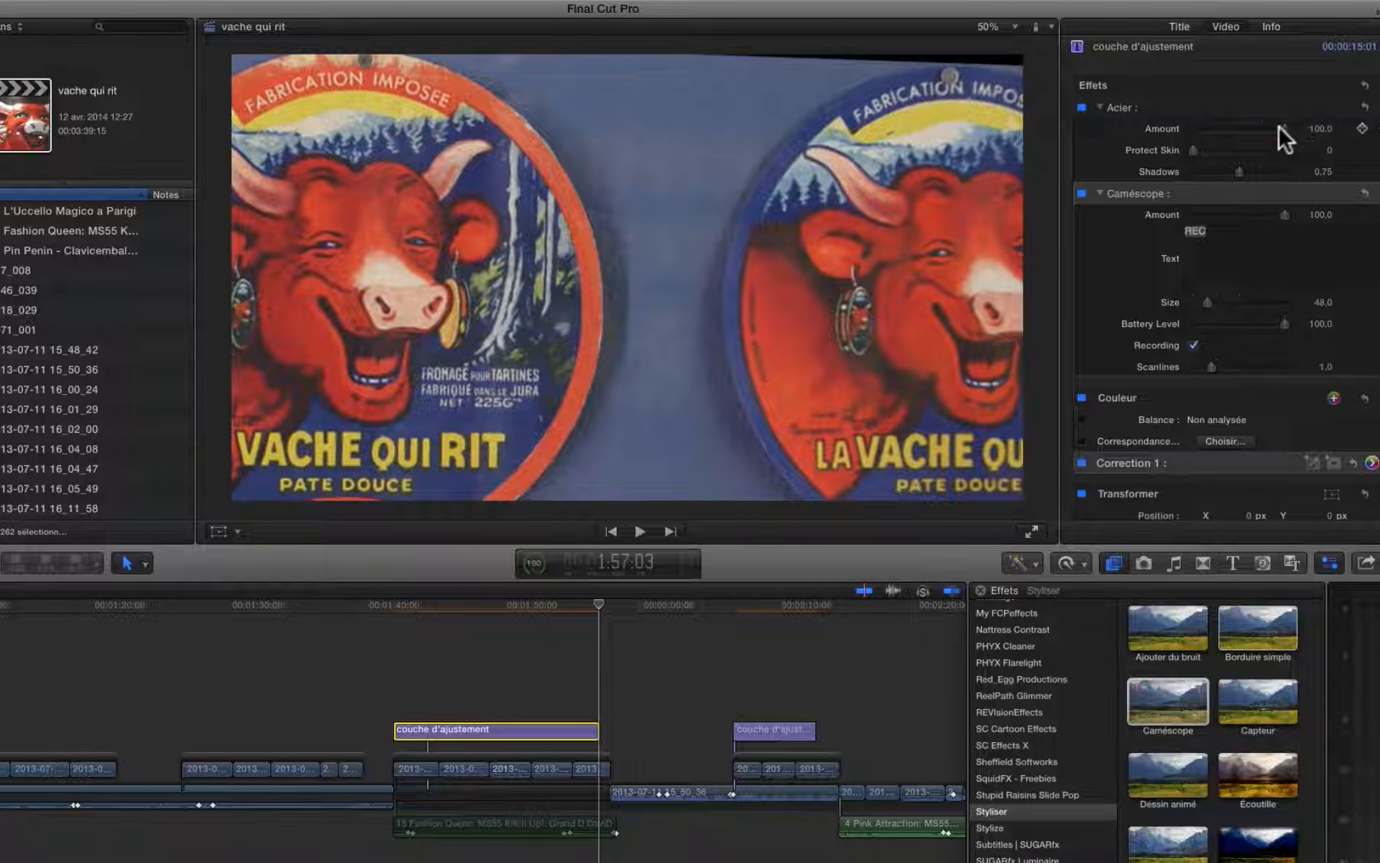
pyautogui.click(1248, 129)
pyautogui.click(466, 607)
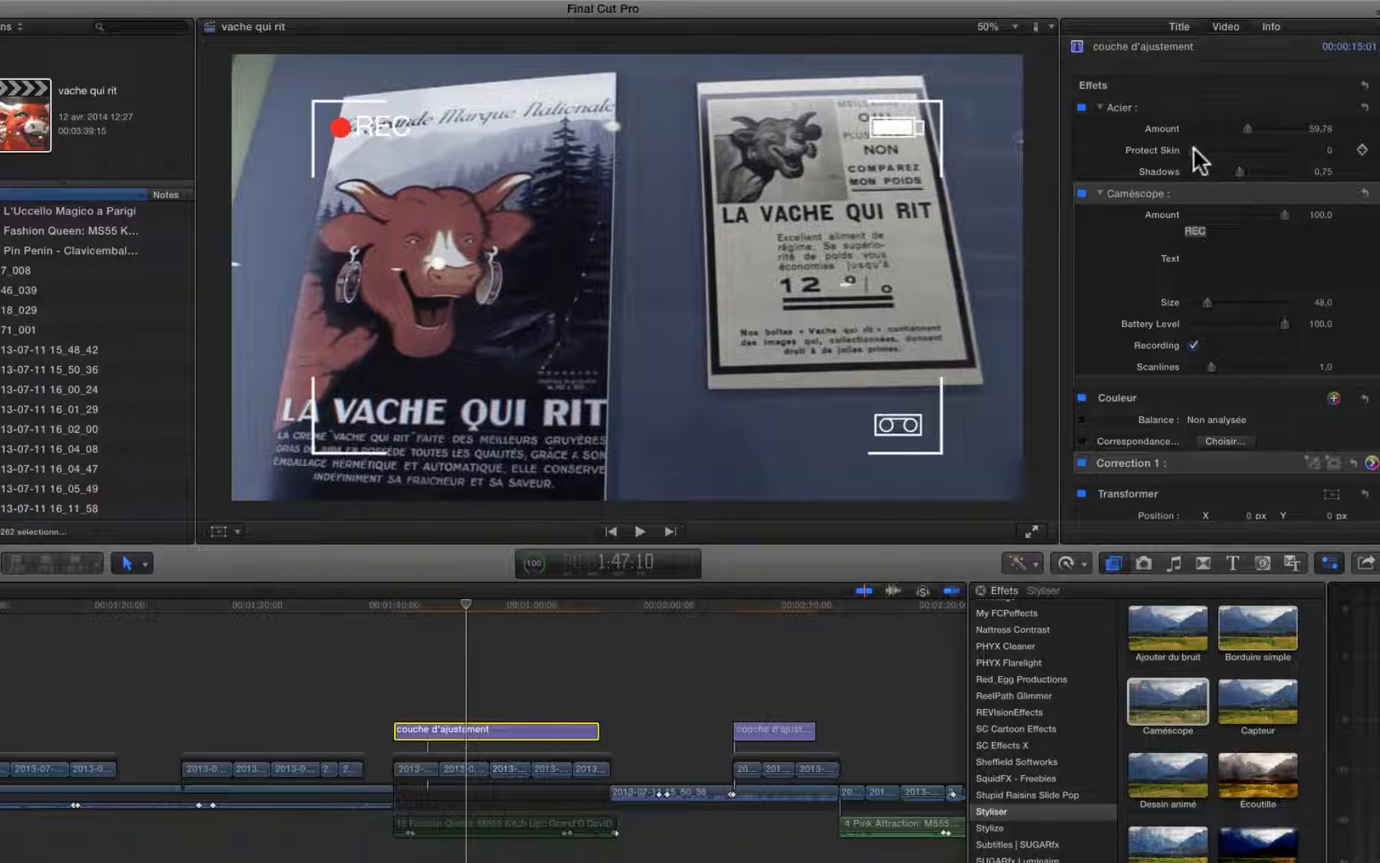
pyautogui.moveTo(1227, 150); pyautogui.dragTo(1193, 144)
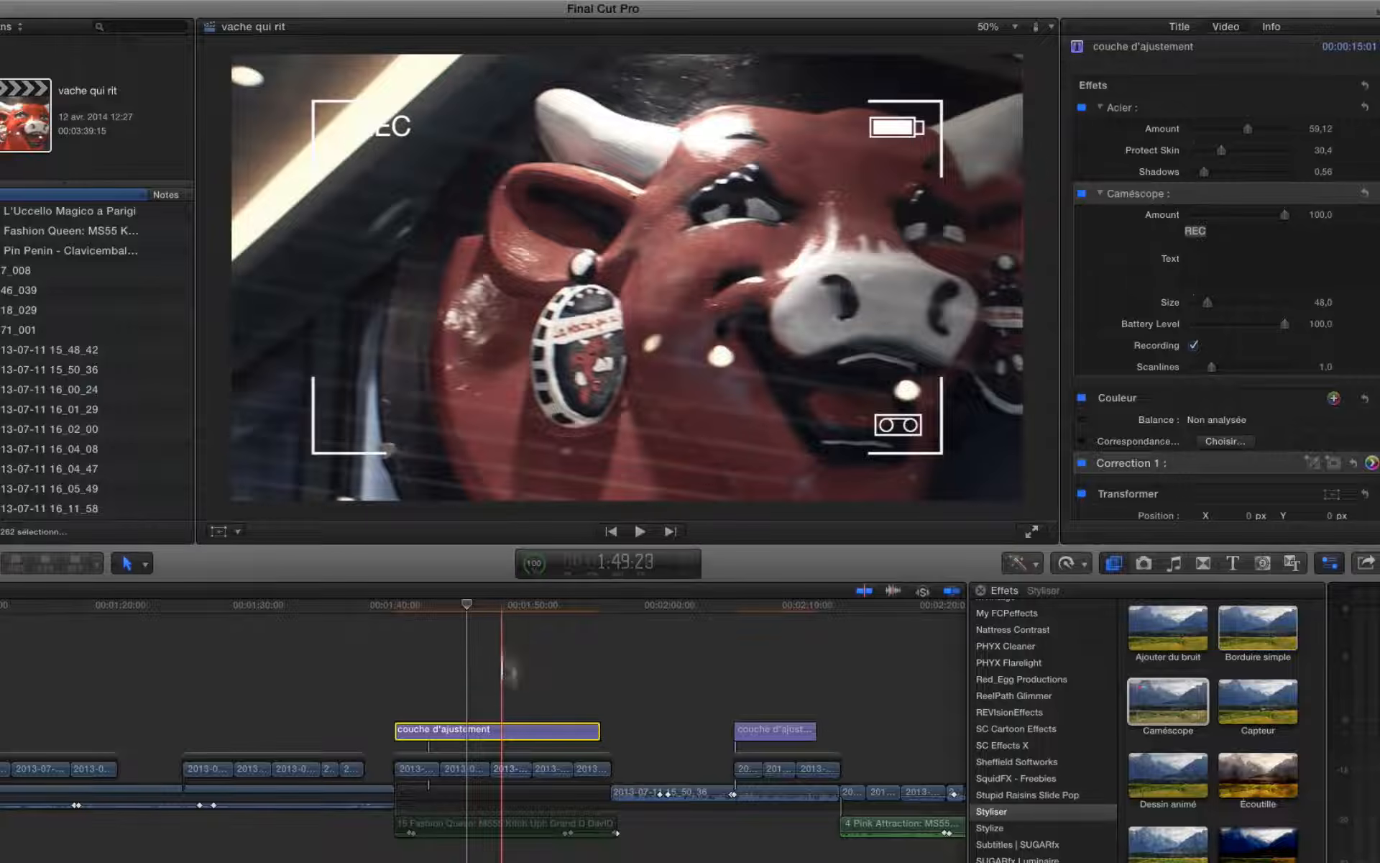
# Step: Extend the first adjustment layer's end to the end of the last clip beneath it, for a duration of 00:00:15:19
pyautogui.click(593, 771)
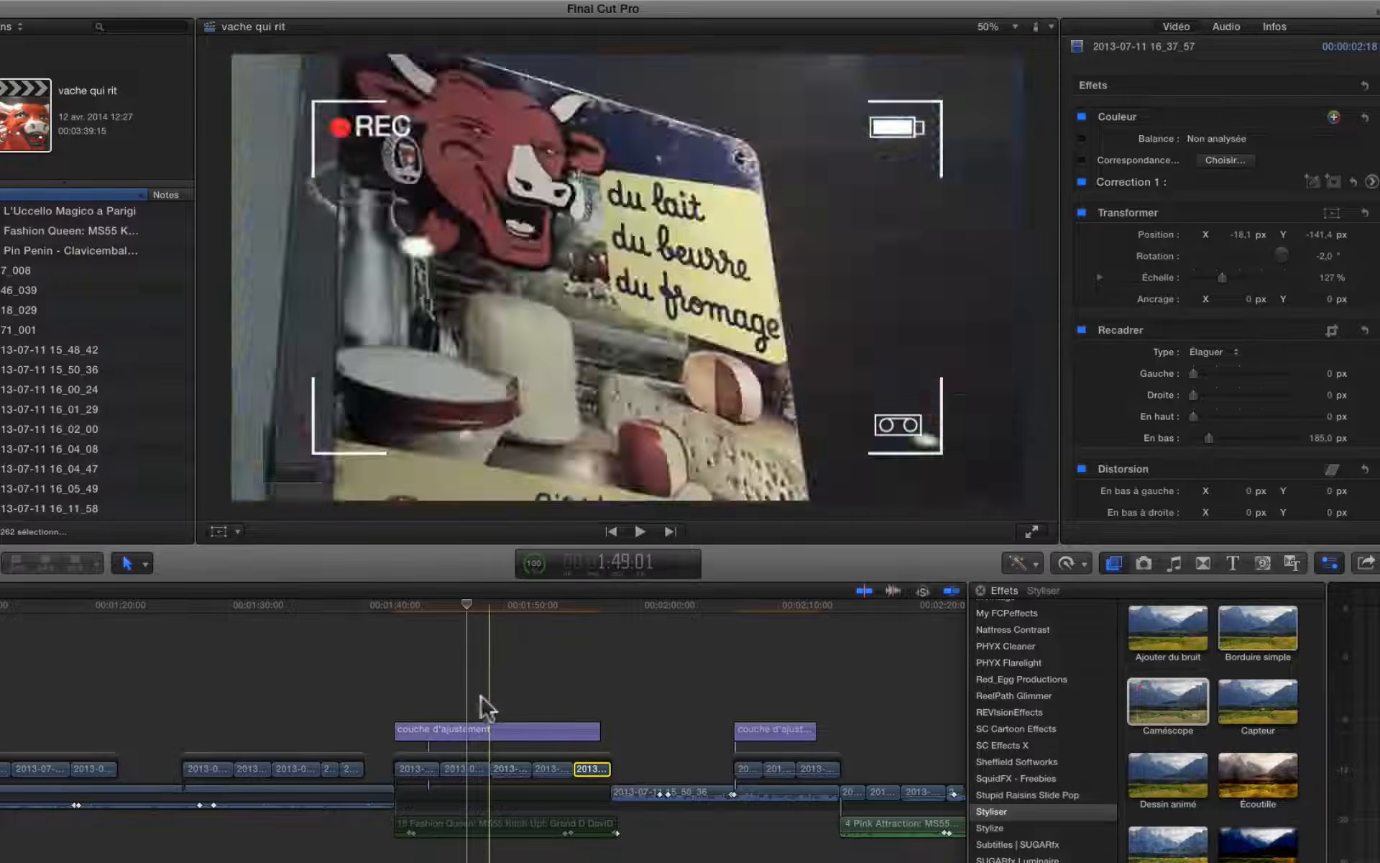
pyautogui.click(463, 744)
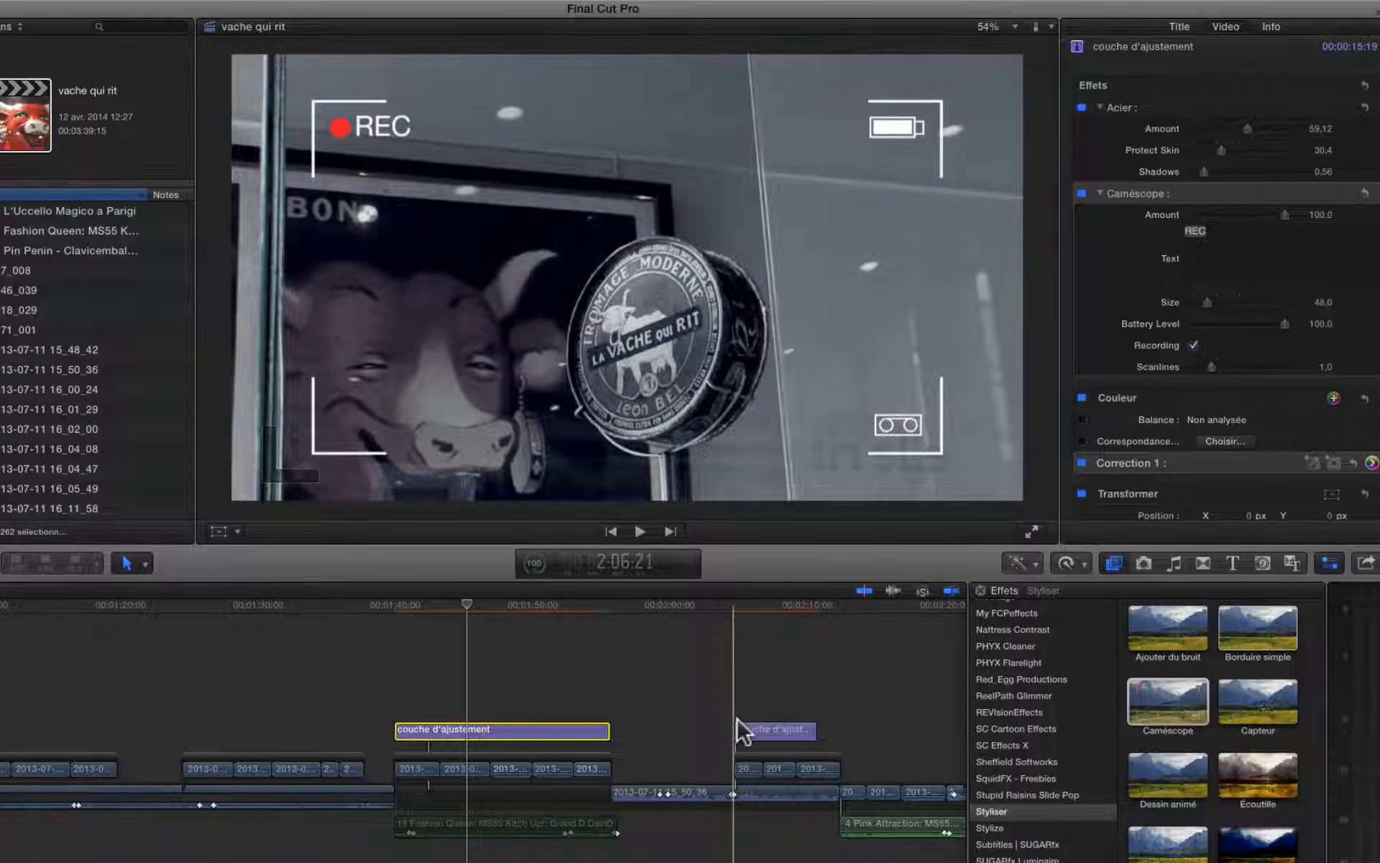
pyautogui.hscroll(-3, 441, 607)
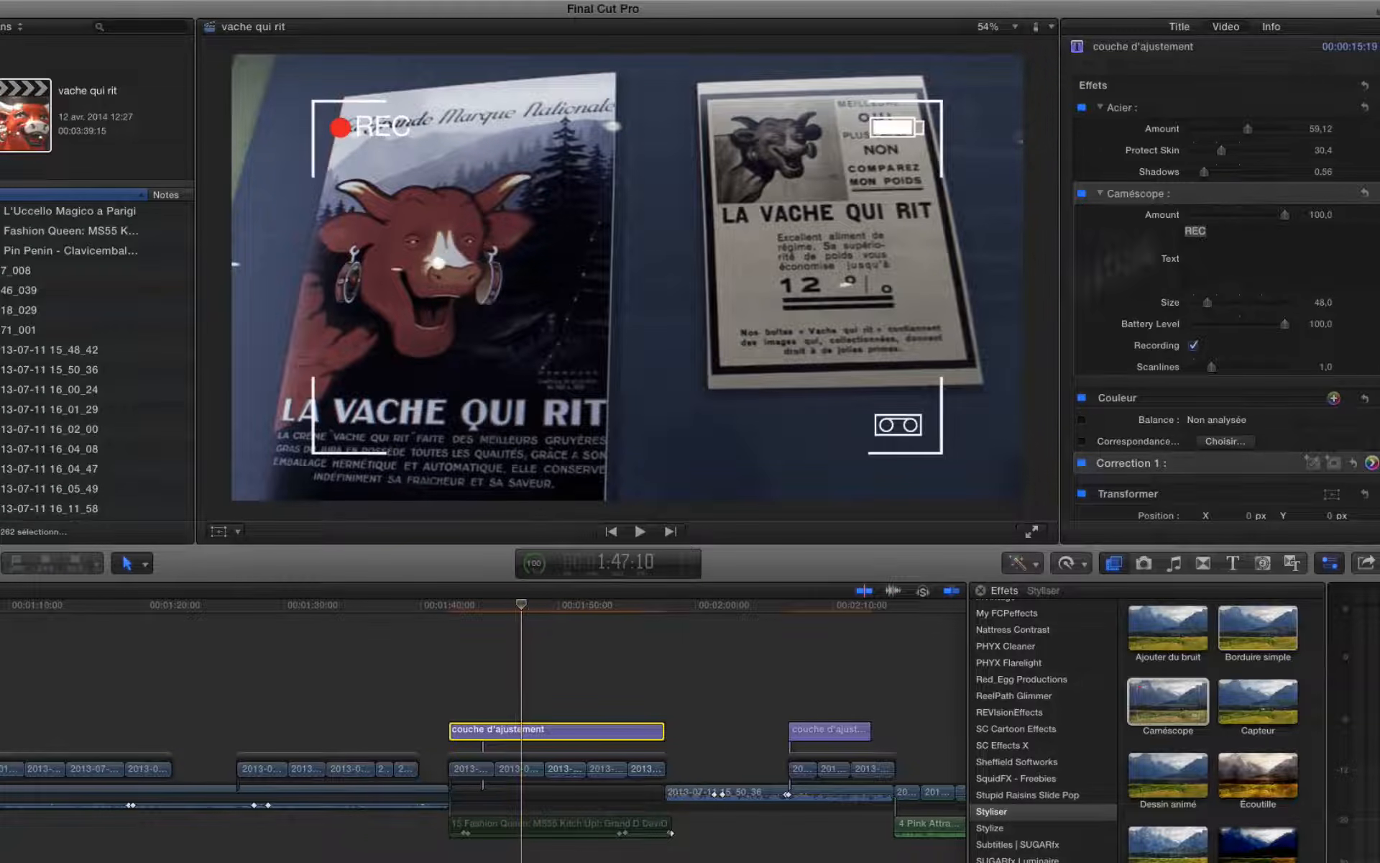
# Step: Turn on the Transform controls in the viewer and move the playhead to the start of the first adjustment layer at 1:42:02
pyautogui.scroll(-5, 1235, 374)
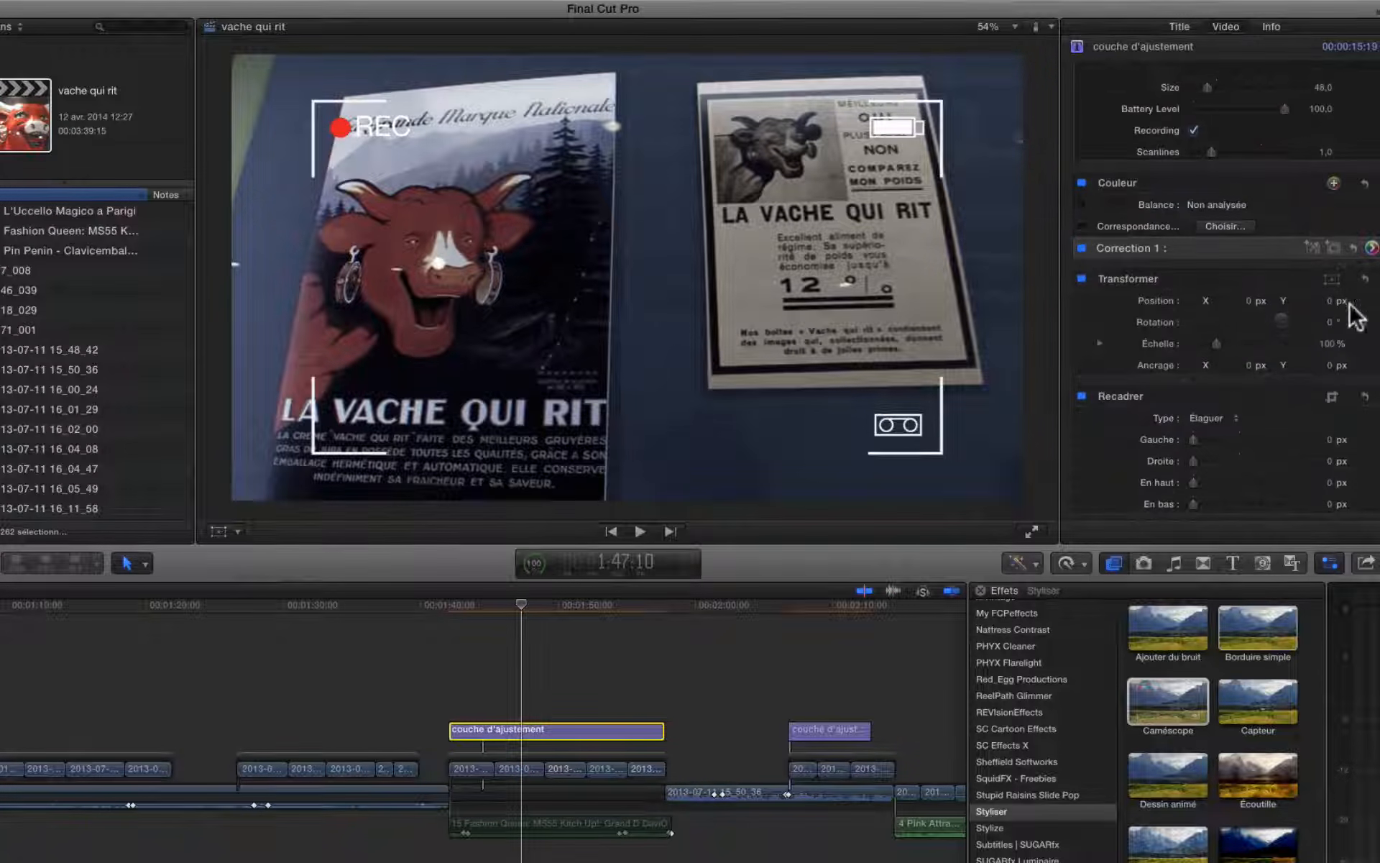
pyautogui.click(219, 531)
pyautogui.press('Up')
pyautogui.press('Up')
pyautogui.press('Up')
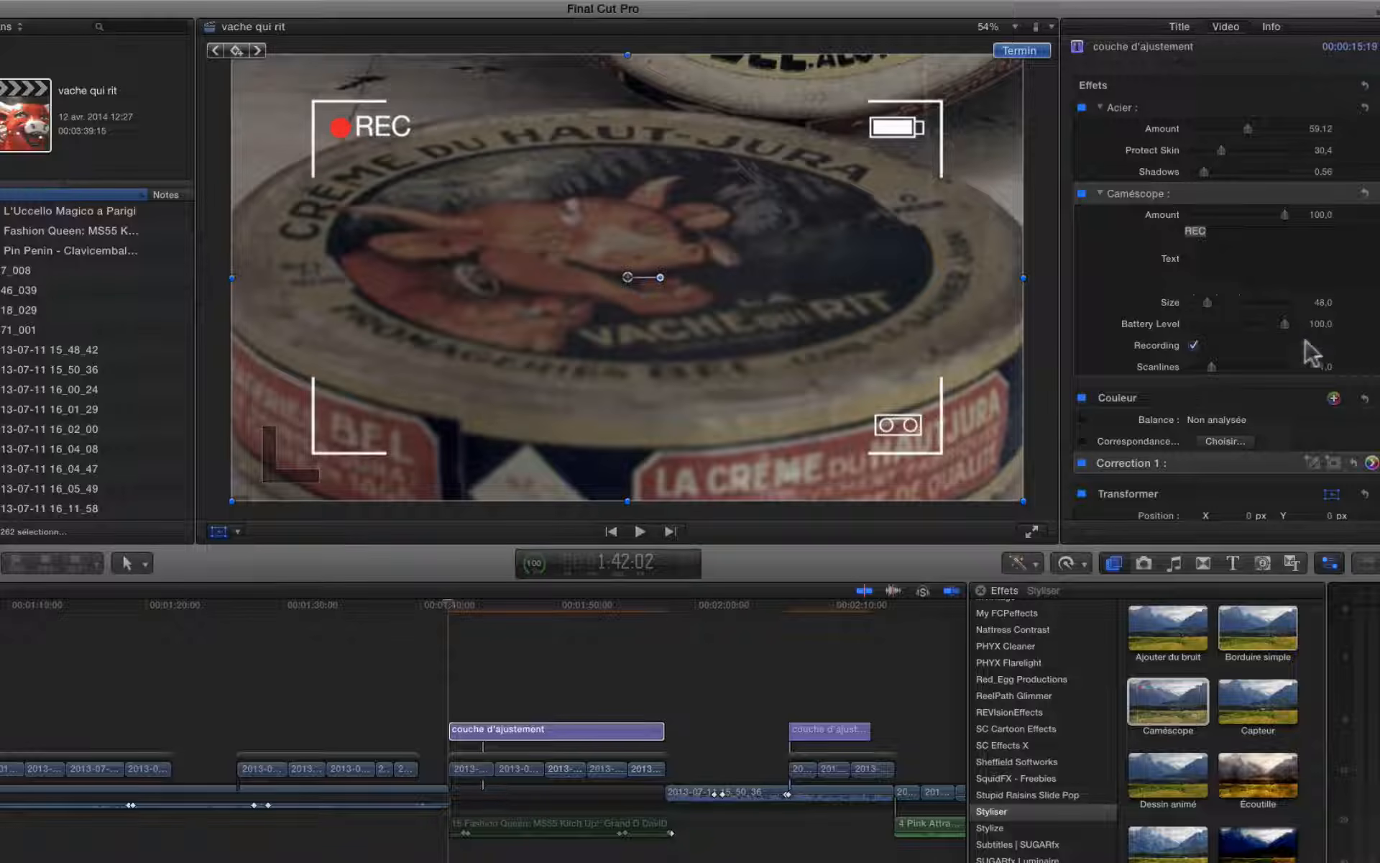
# Step: Try enlarging the adjustment layer's scale, and set it back to 100 %
pyautogui.scroll(-4, 1310, 352)
pyautogui.moveTo(1217, 411)
pyautogui.mouseDown()
pyautogui.moveTo(1243, 416)
pyautogui.moveTo(1226, 415)
pyautogui.mouseUp()
pyautogui.click(1326, 415)
pyautogui.write('100')
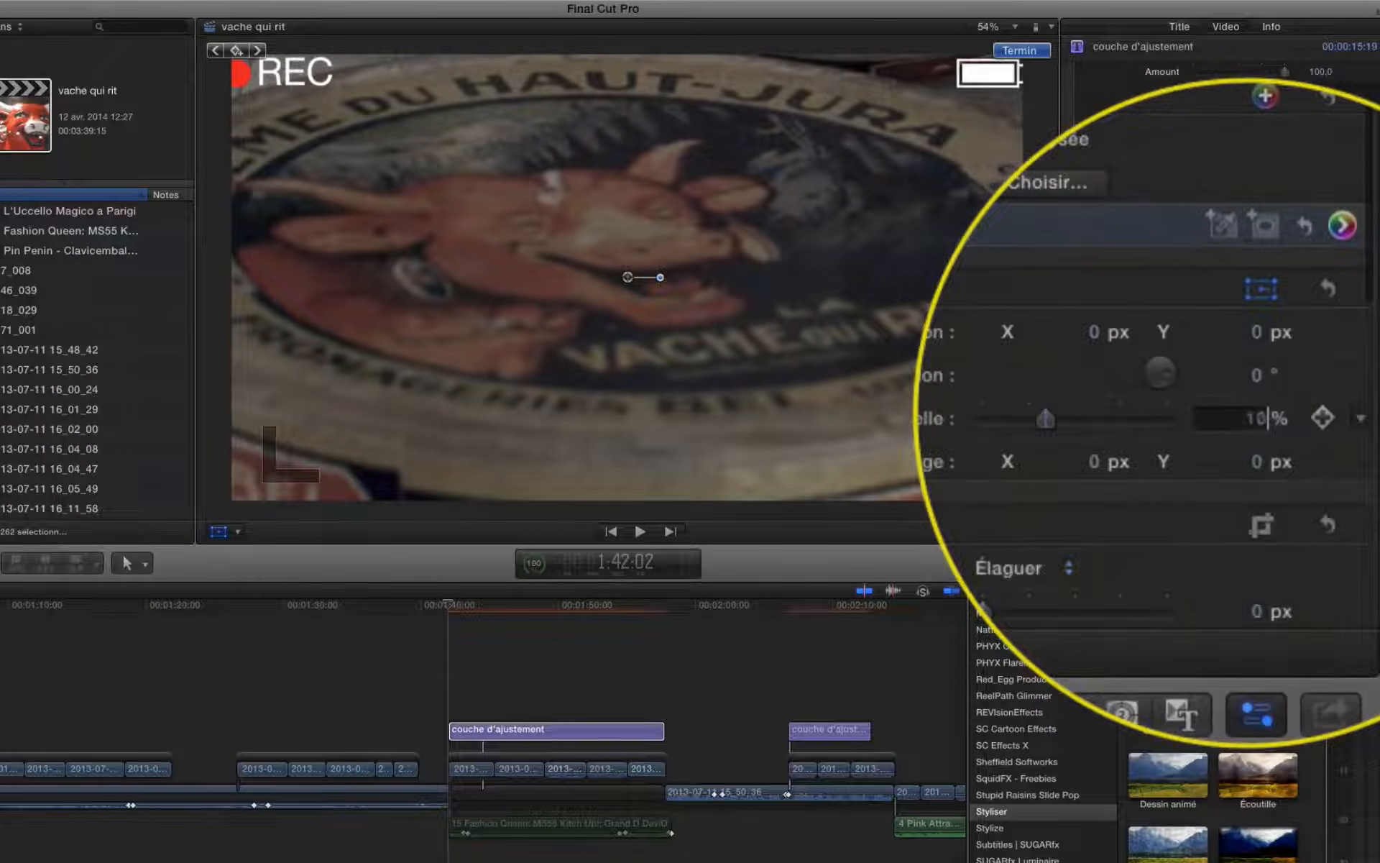
pyautogui.press('Return')
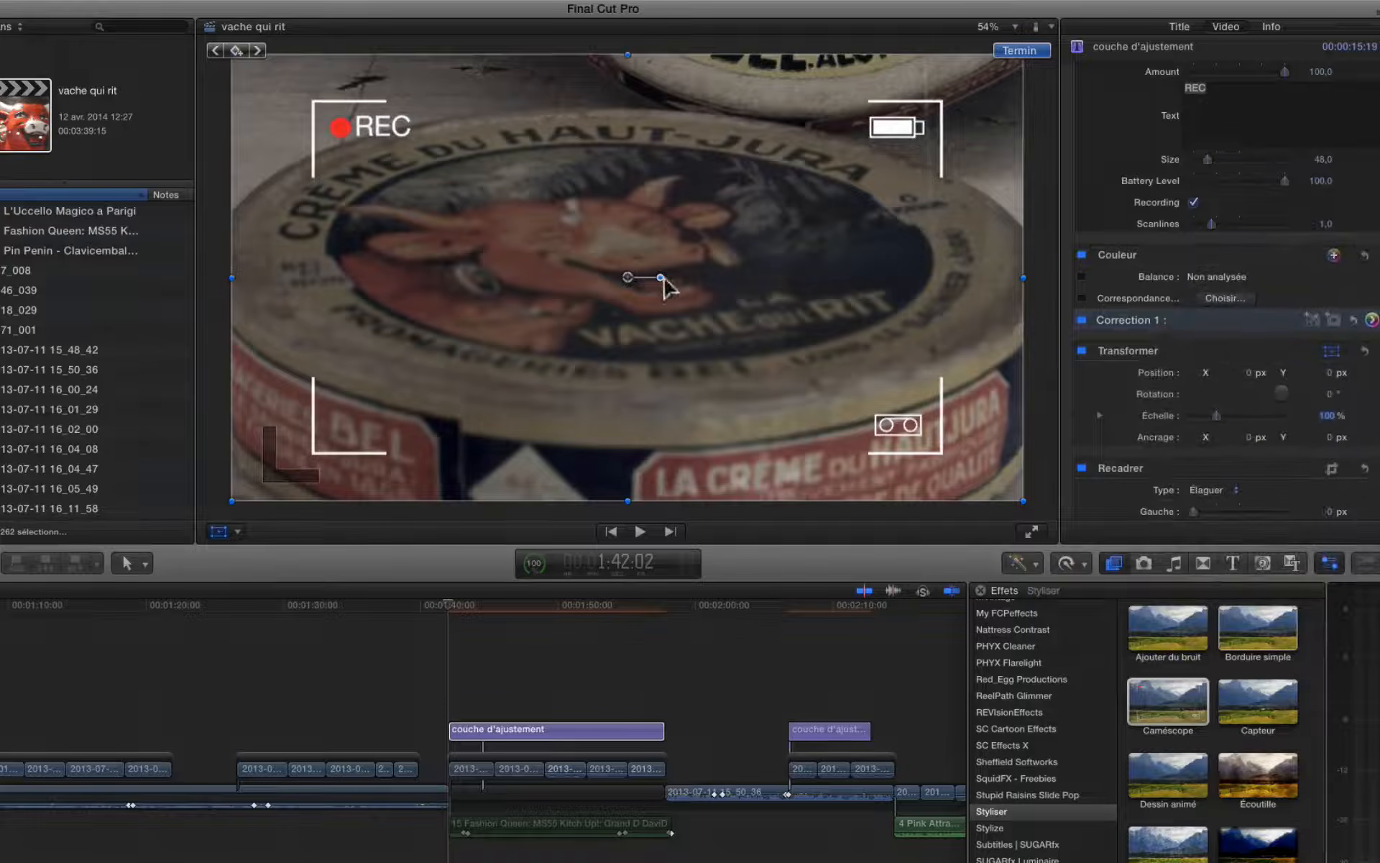
# Step: Try rotating the adjustment layer to about -24,8°, and set its rotation back to 0°
pyautogui.moveTo(661, 278); pyautogui.dragTo(657, 291)
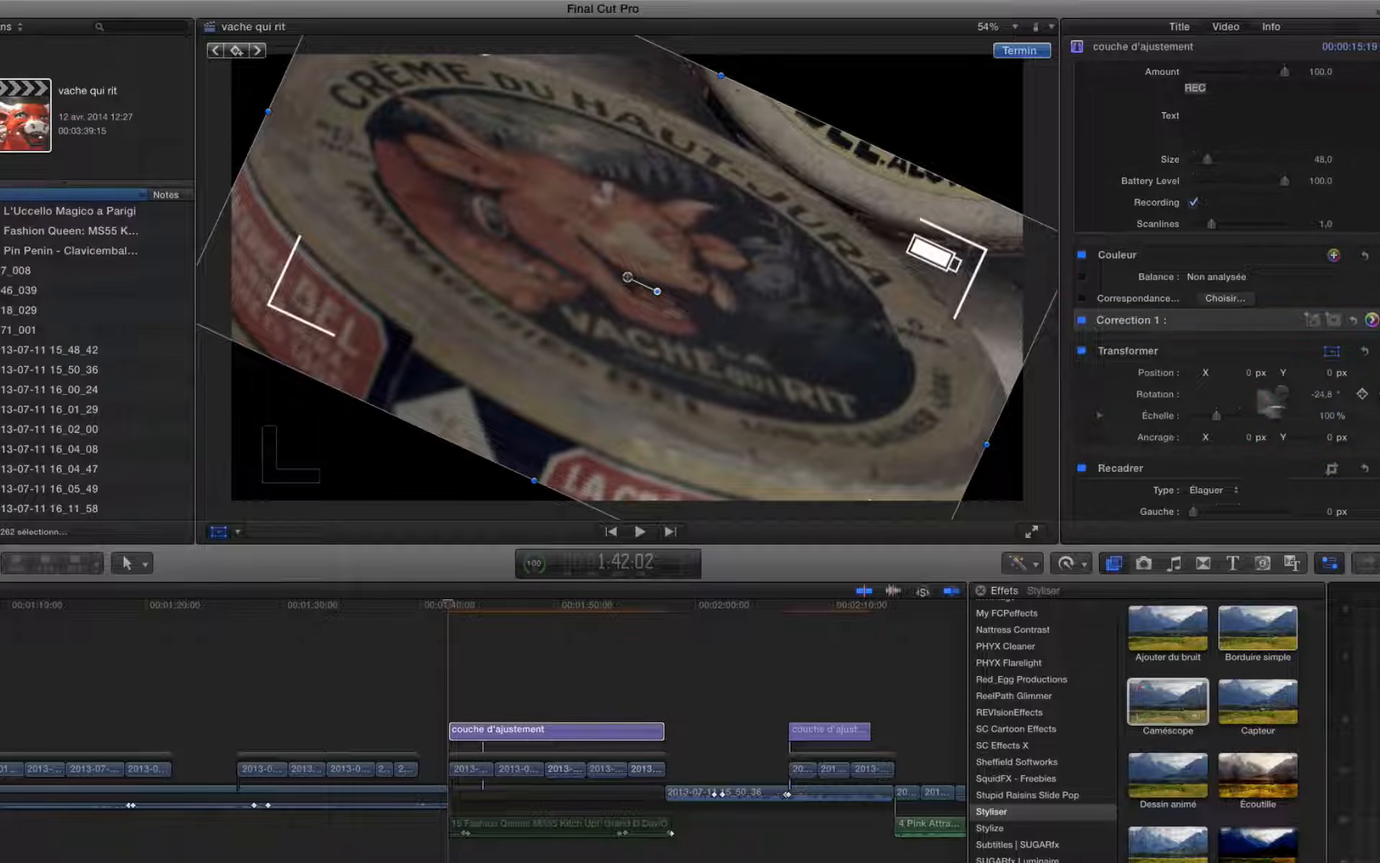
pyautogui.click(1323, 395)
pyautogui.write('0')
pyautogui.press('Return')
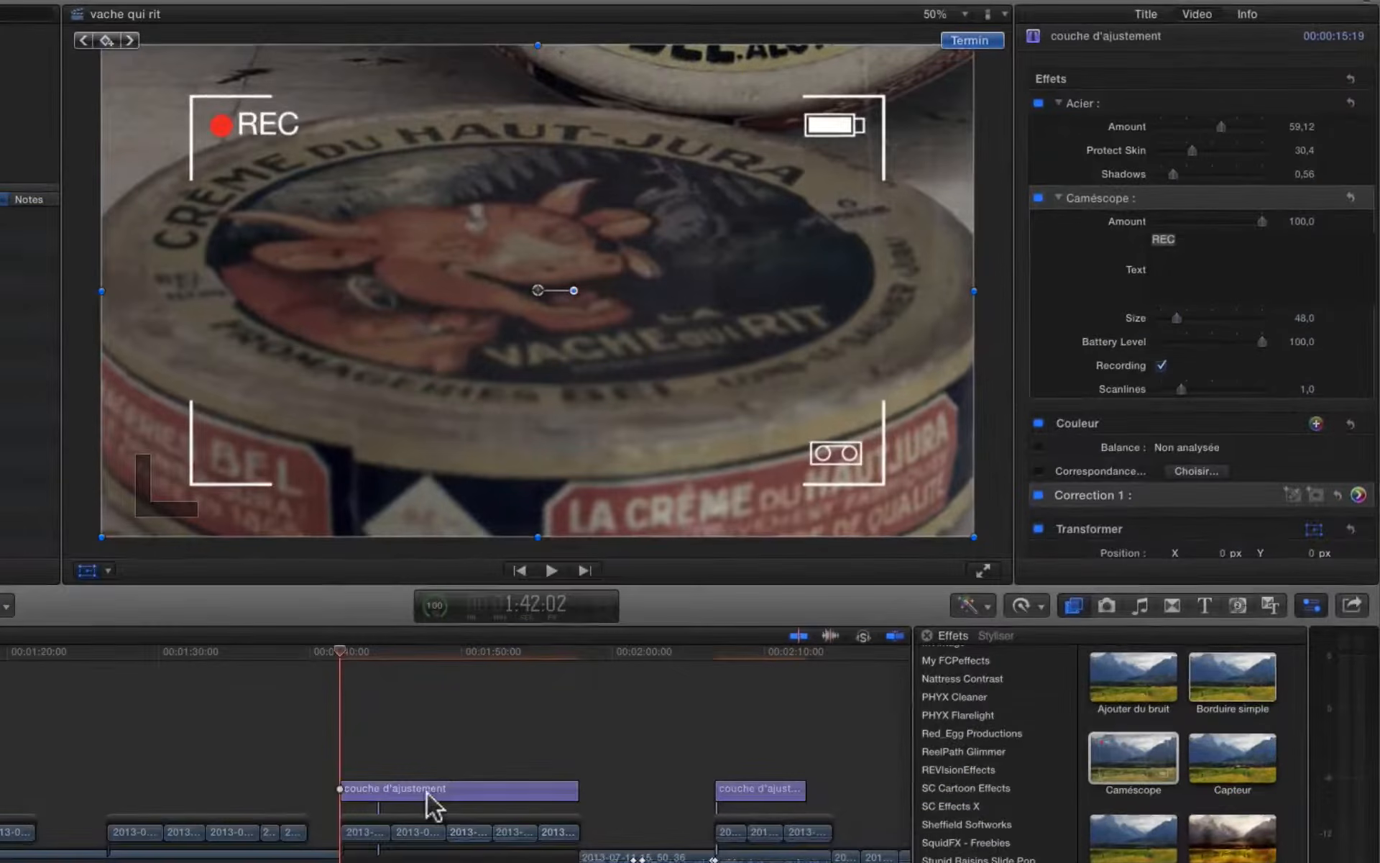
# Step: Add keyframes for the adjustment layer's Position, Rotation and Échelle at its first frame
pyautogui.click(428, 794)
pyautogui.scroll(-10, 1201, 437)
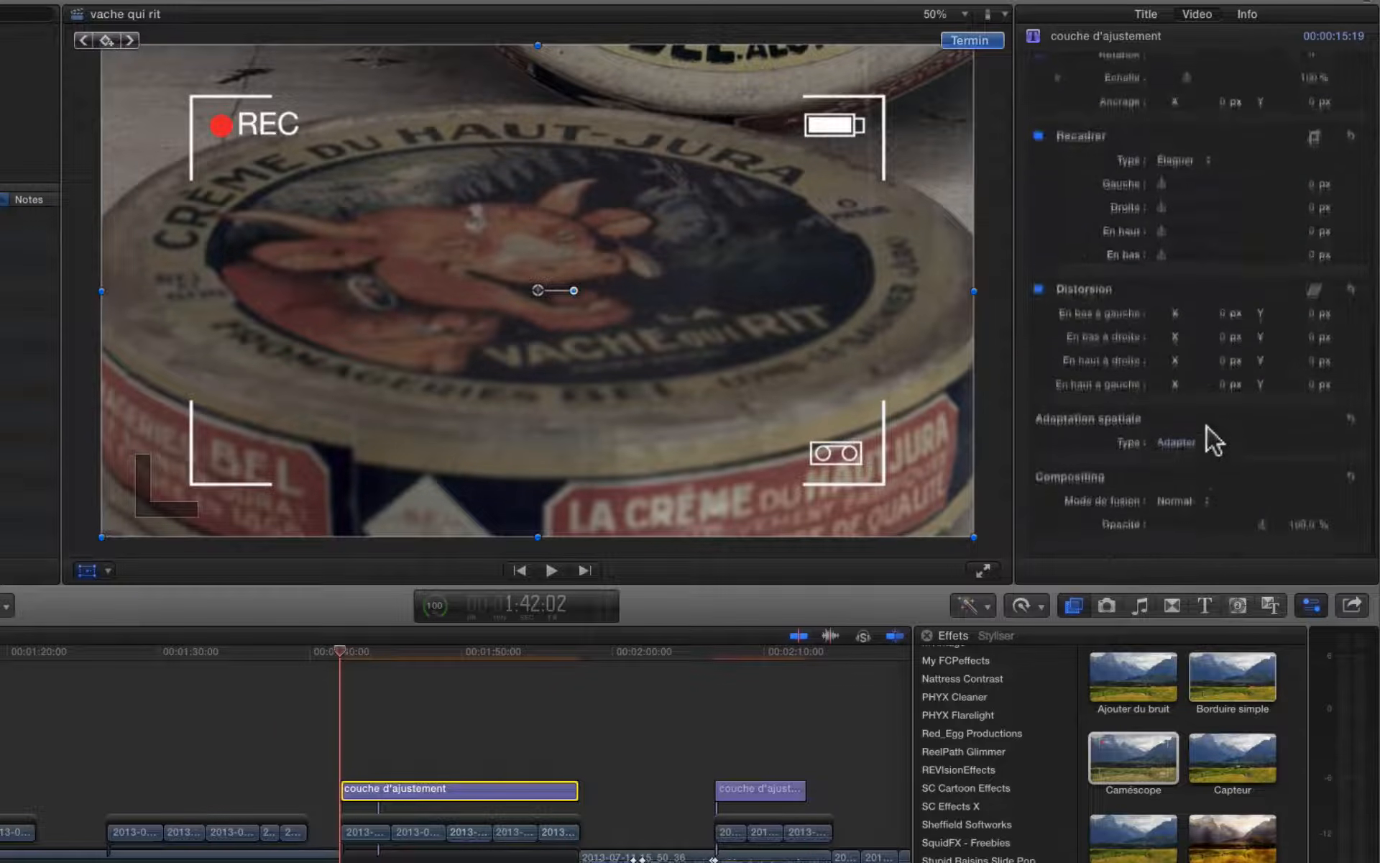
pyautogui.scroll(5, 1209, 439)
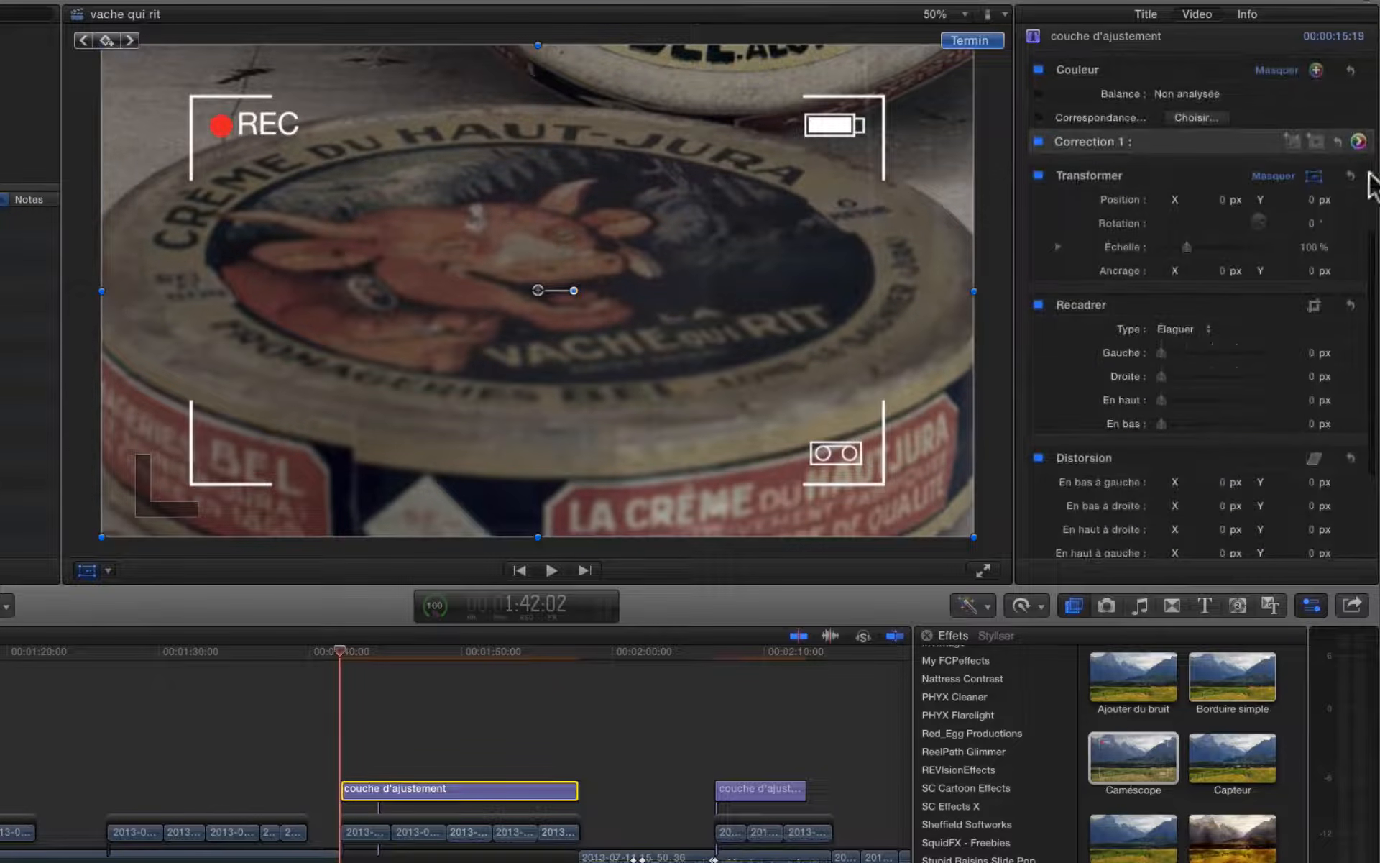
pyautogui.scroll(3, 1371, 187)
pyautogui.click(1347, 263)
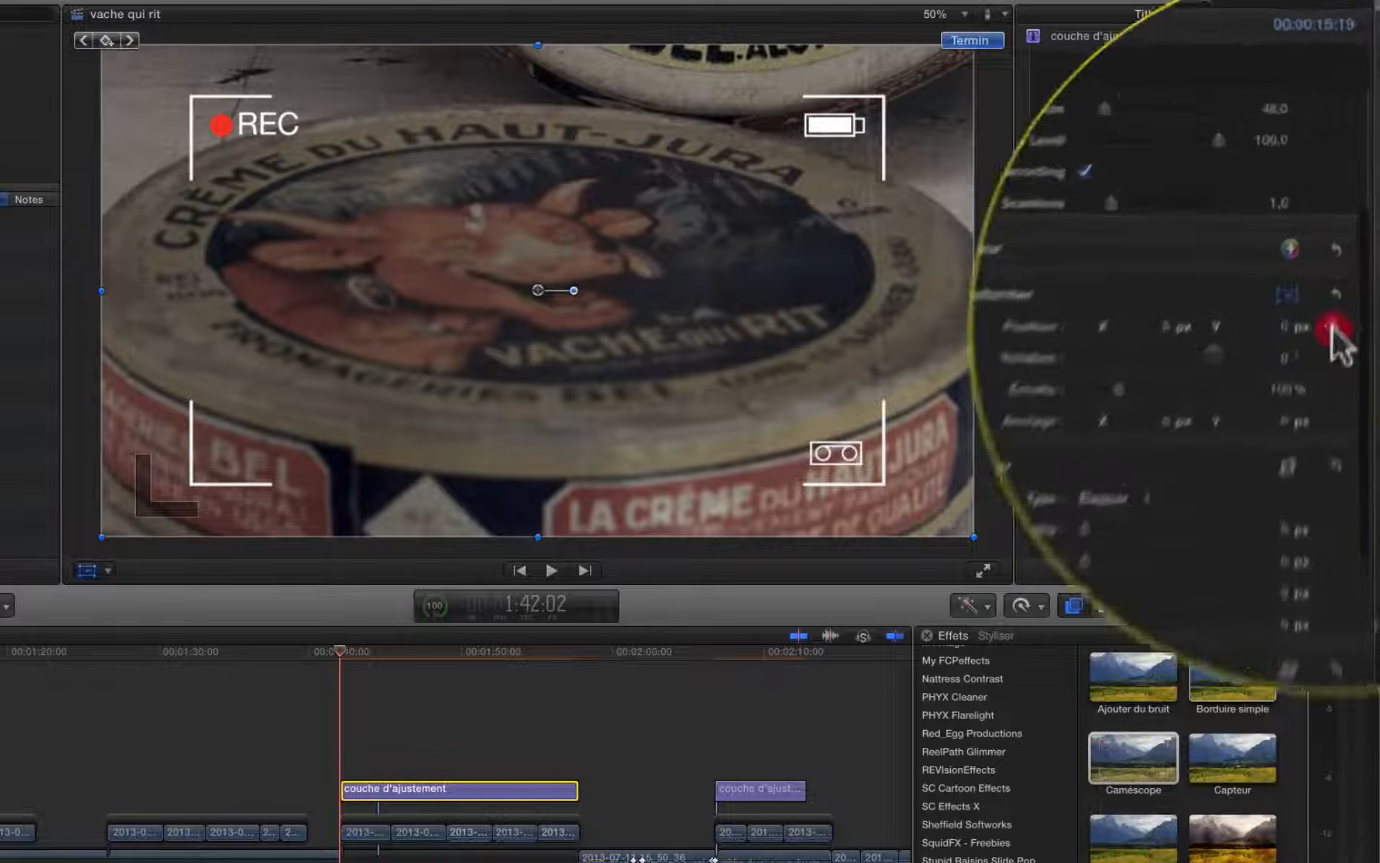
pyautogui.click(1324, 368)
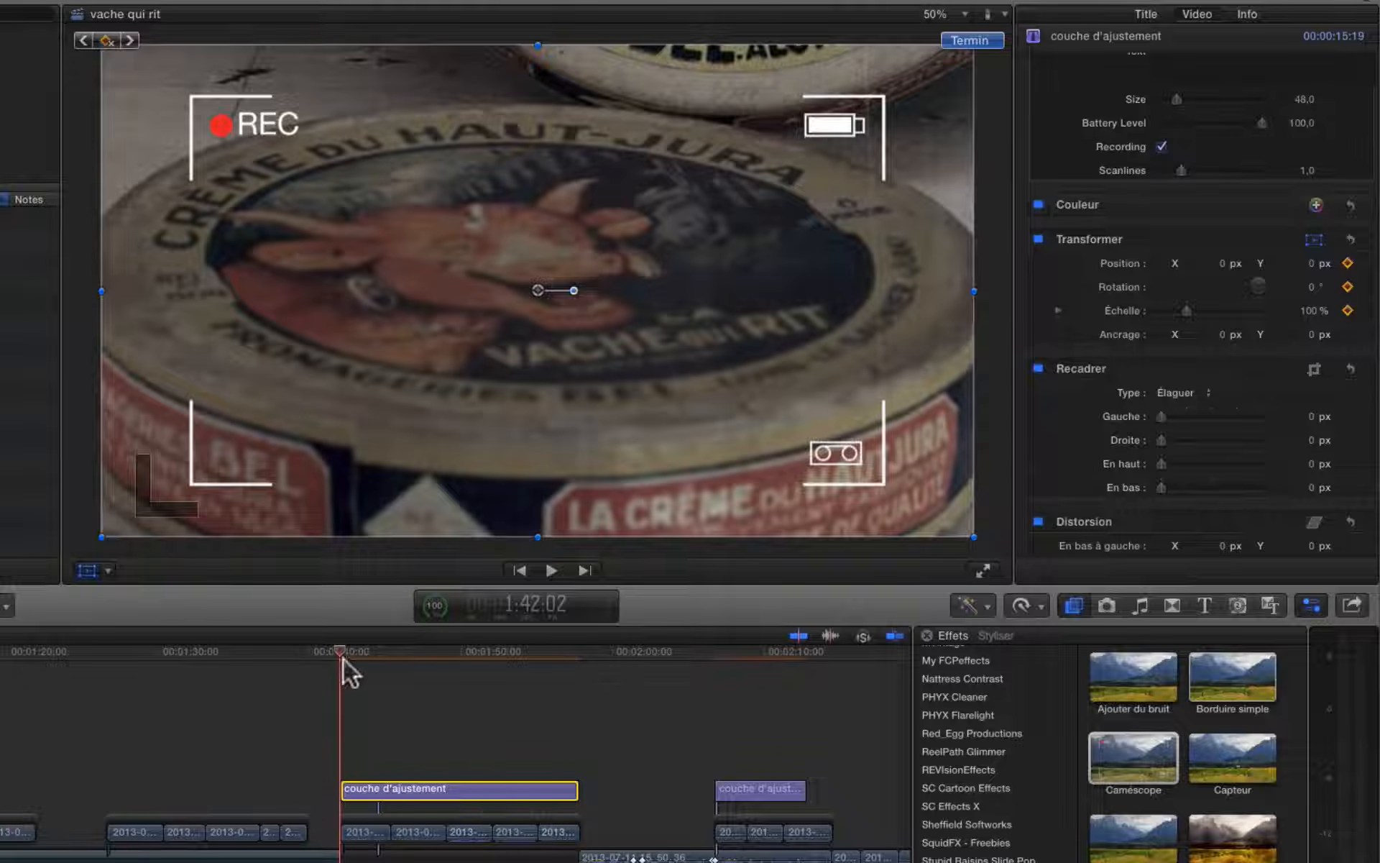
# Step: Near the end of the first adjustment layer, at 1:57:13, set its Échelle to 209 % and its Rotation to -26,0°
pyautogui.moveTo(342, 654); pyautogui.dragTo(566, 654)
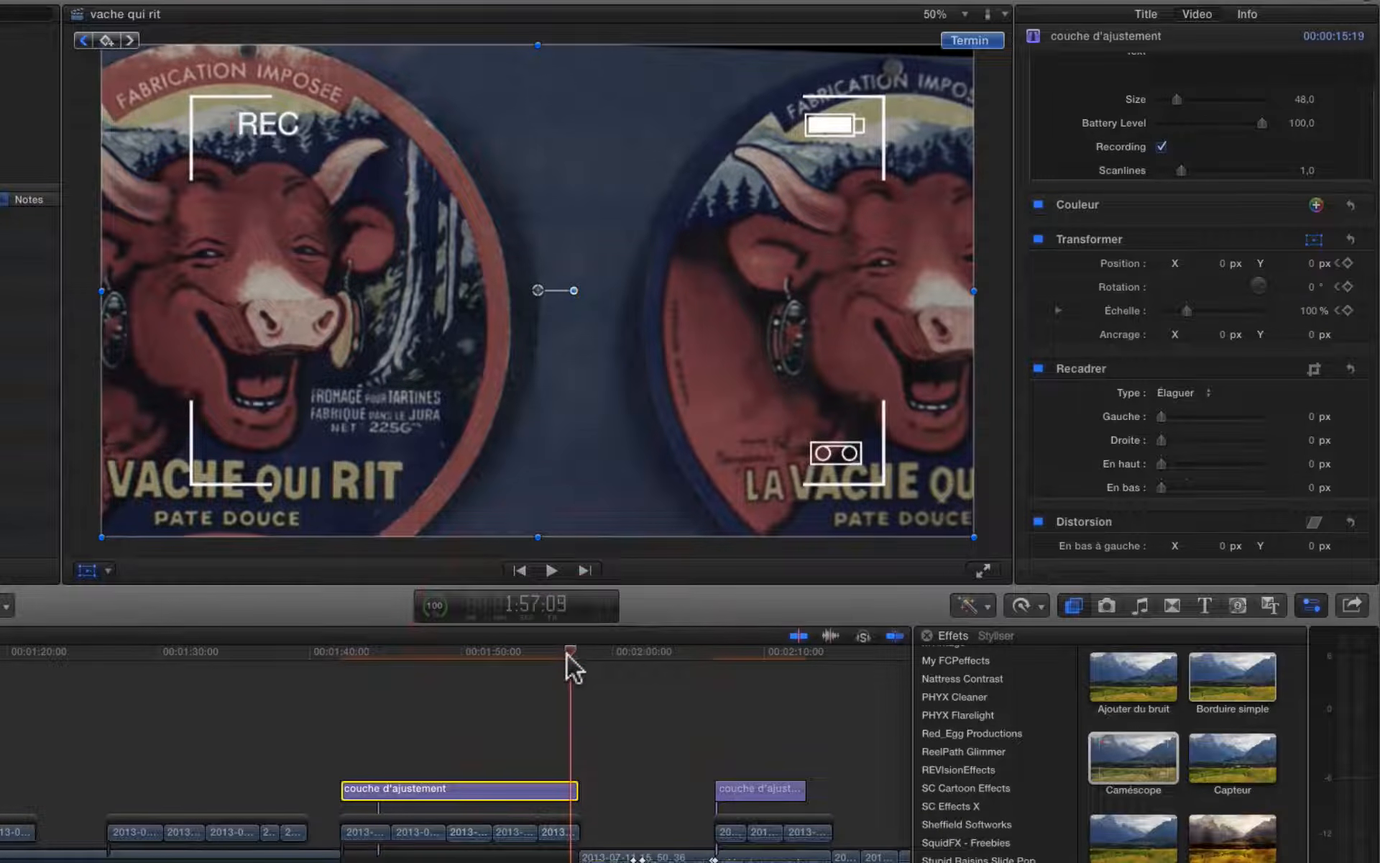
pyautogui.press('Right')
pyautogui.press('Right')
pyautogui.press('Right')
pyautogui.press('Right')
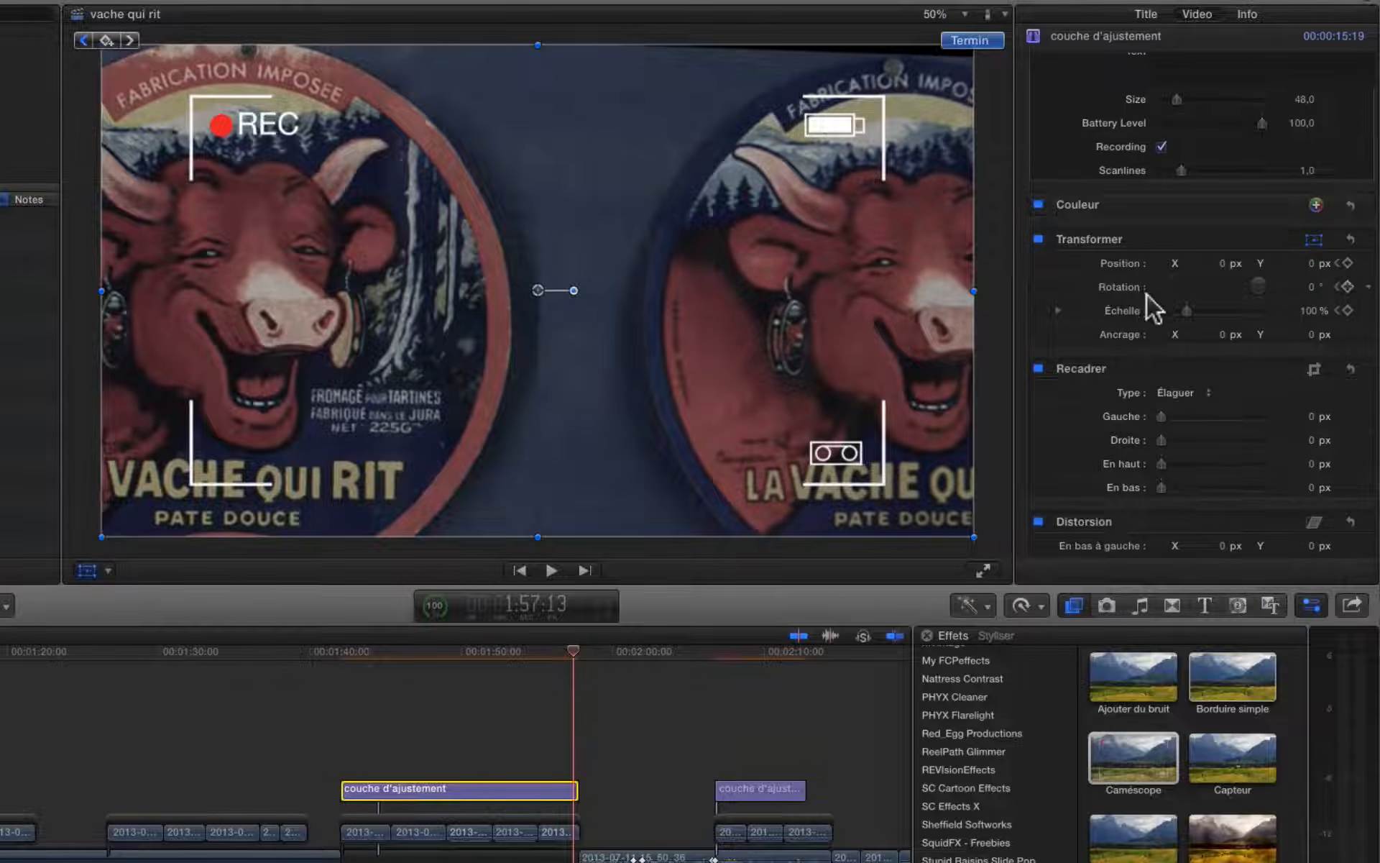
pyautogui.moveTo(1187, 311); pyautogui.dragTo(1206, 308)
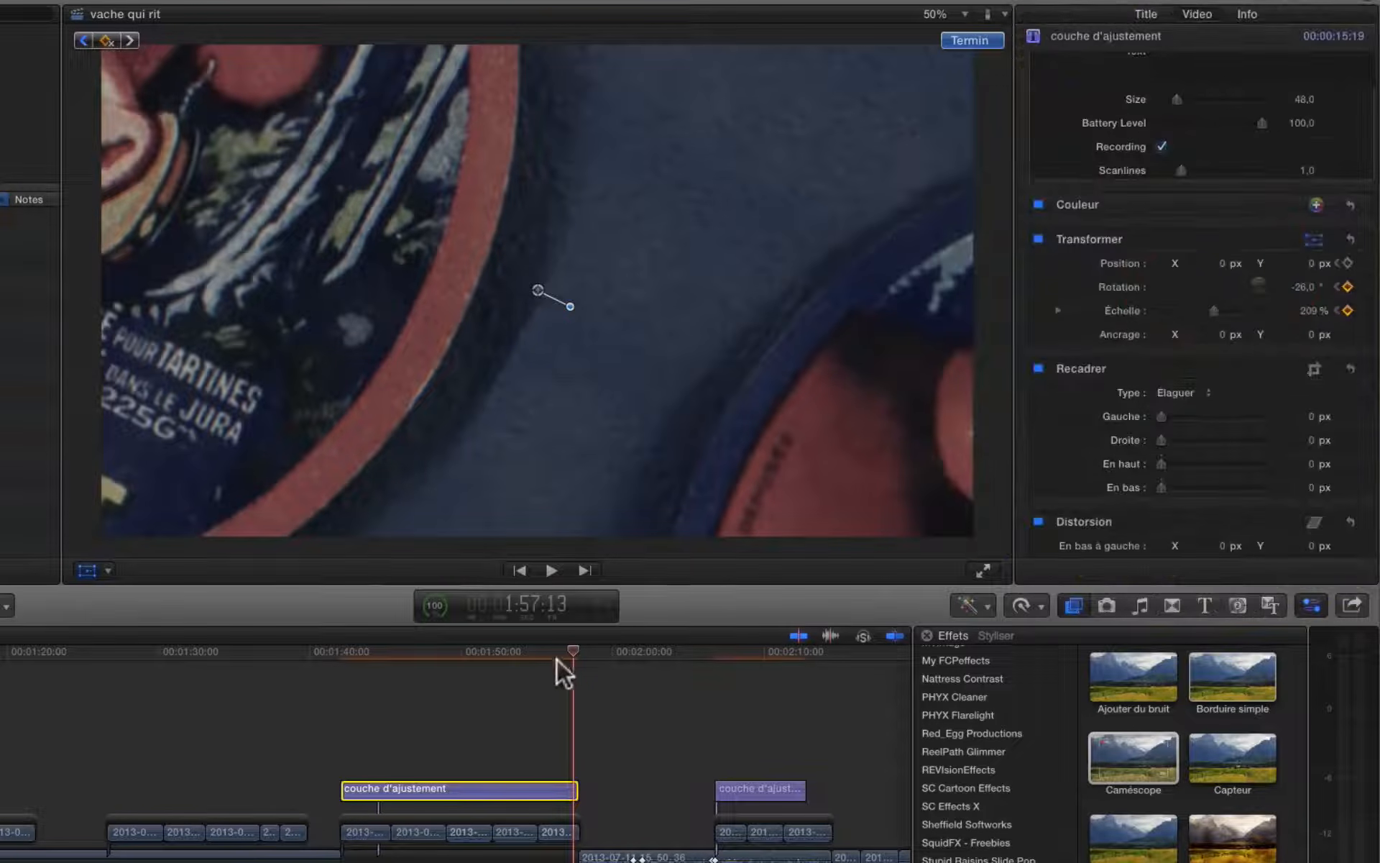
# Step: Play back the keyframed zoom and rotation from the start of the adjustment layer
pyautogui.moveTo(573, 649); pyautogui.dragTo(444, 656)
pyautogui.moveTo(354, 682); pyautogui.dragTo(343, 693)
pyautogui.press('space')
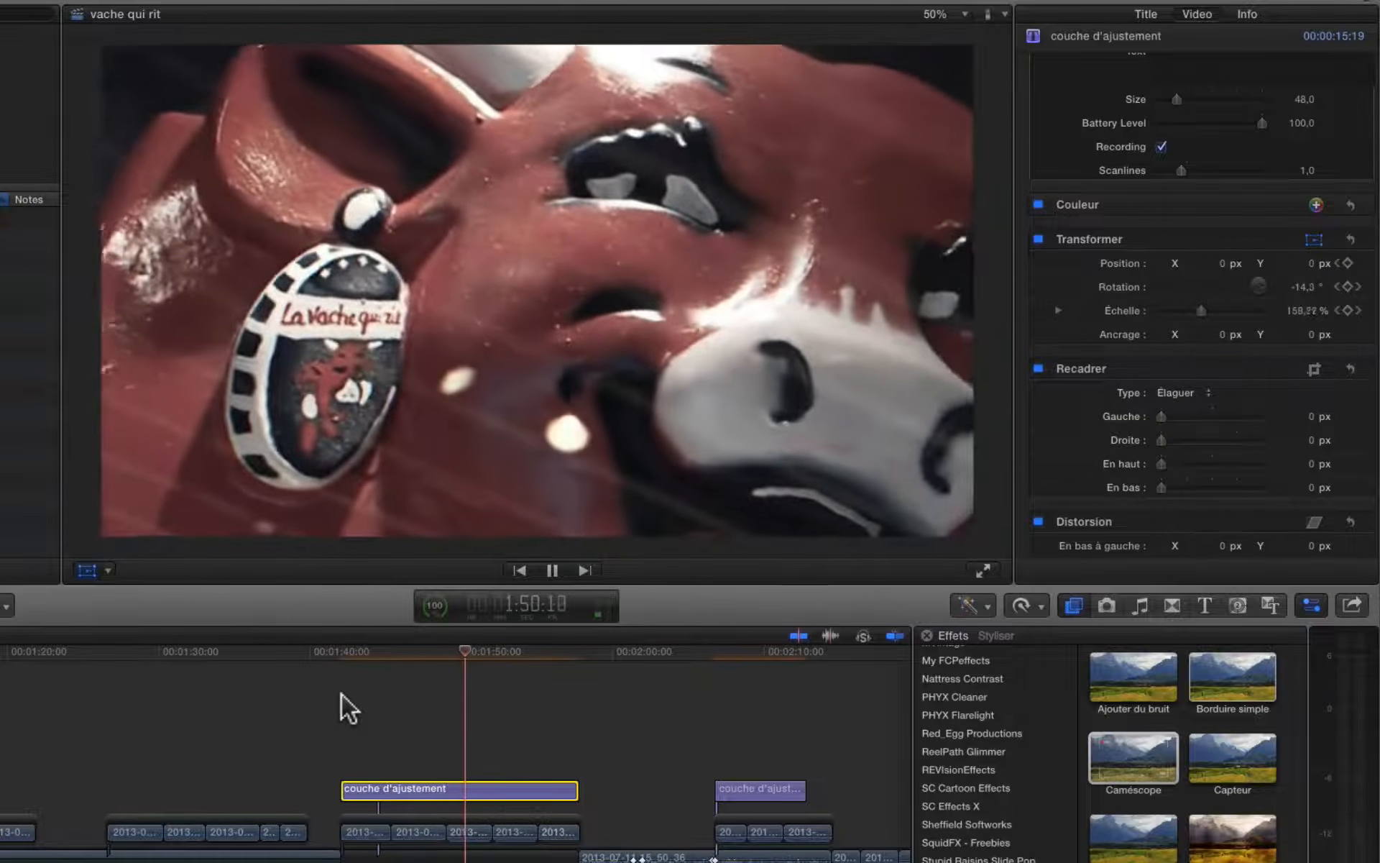
pyautogui.press('space')
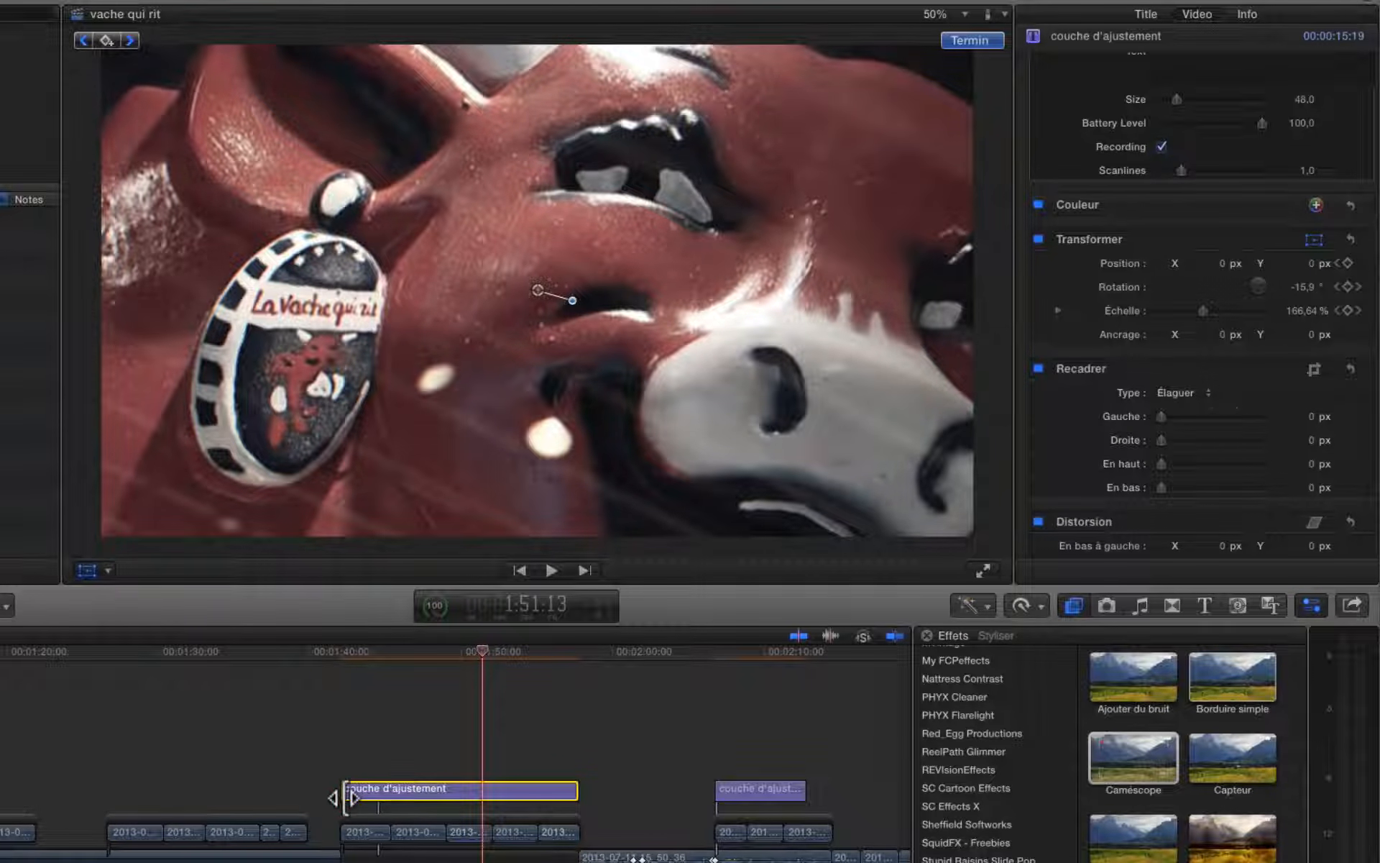
# Step: Trim both ends of the adjustment layer to a duration of 00:00:10:12 and play it back from 1:43:04
pyautogui.moveTo(348, 794); pyautogui.dragTo(357, 793)
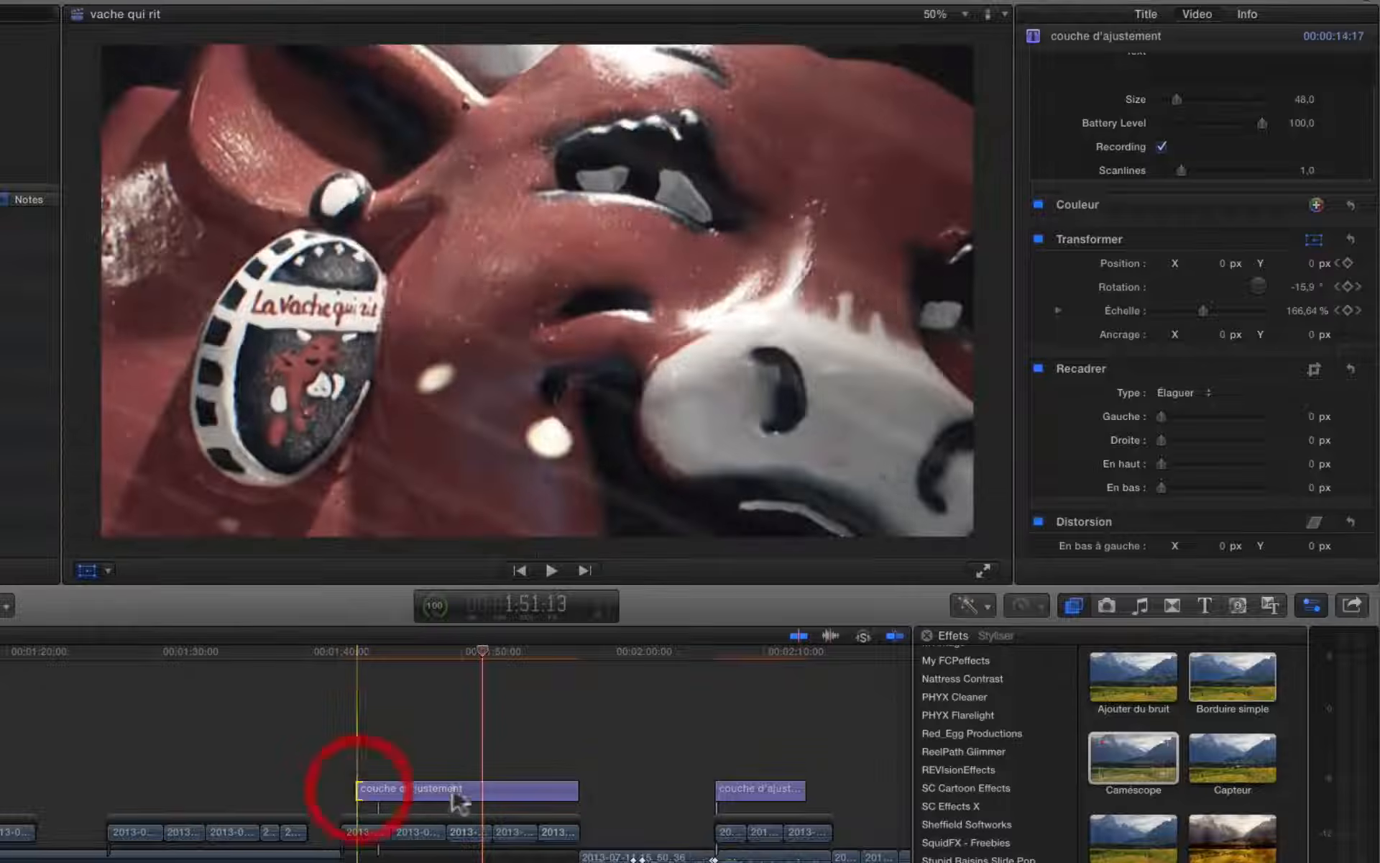
pyautogui.moveTo(572, 787); pyautogui.dragTo(514, 790)
pyautogui.click(356, 655)
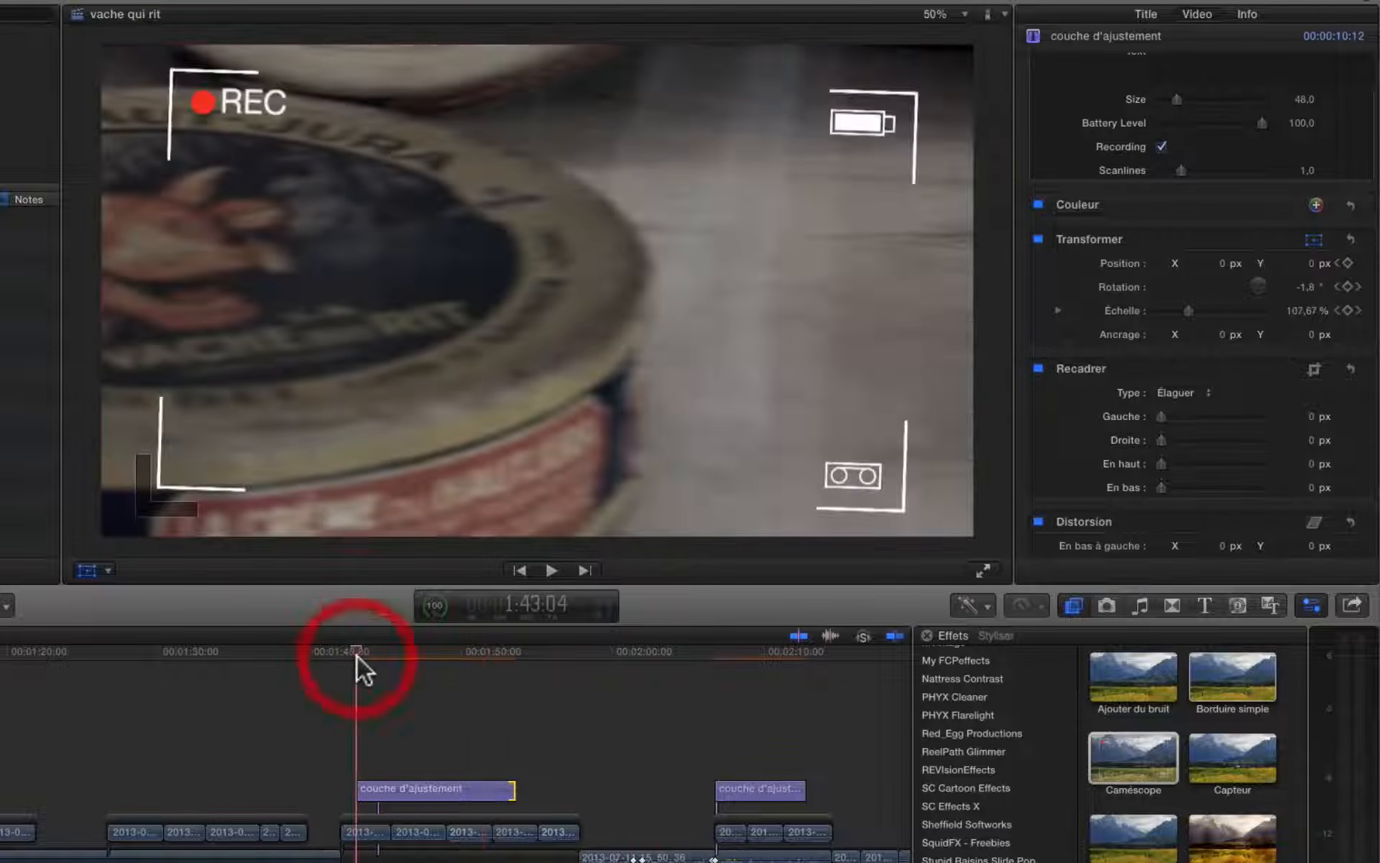
pyautogui.press('space')
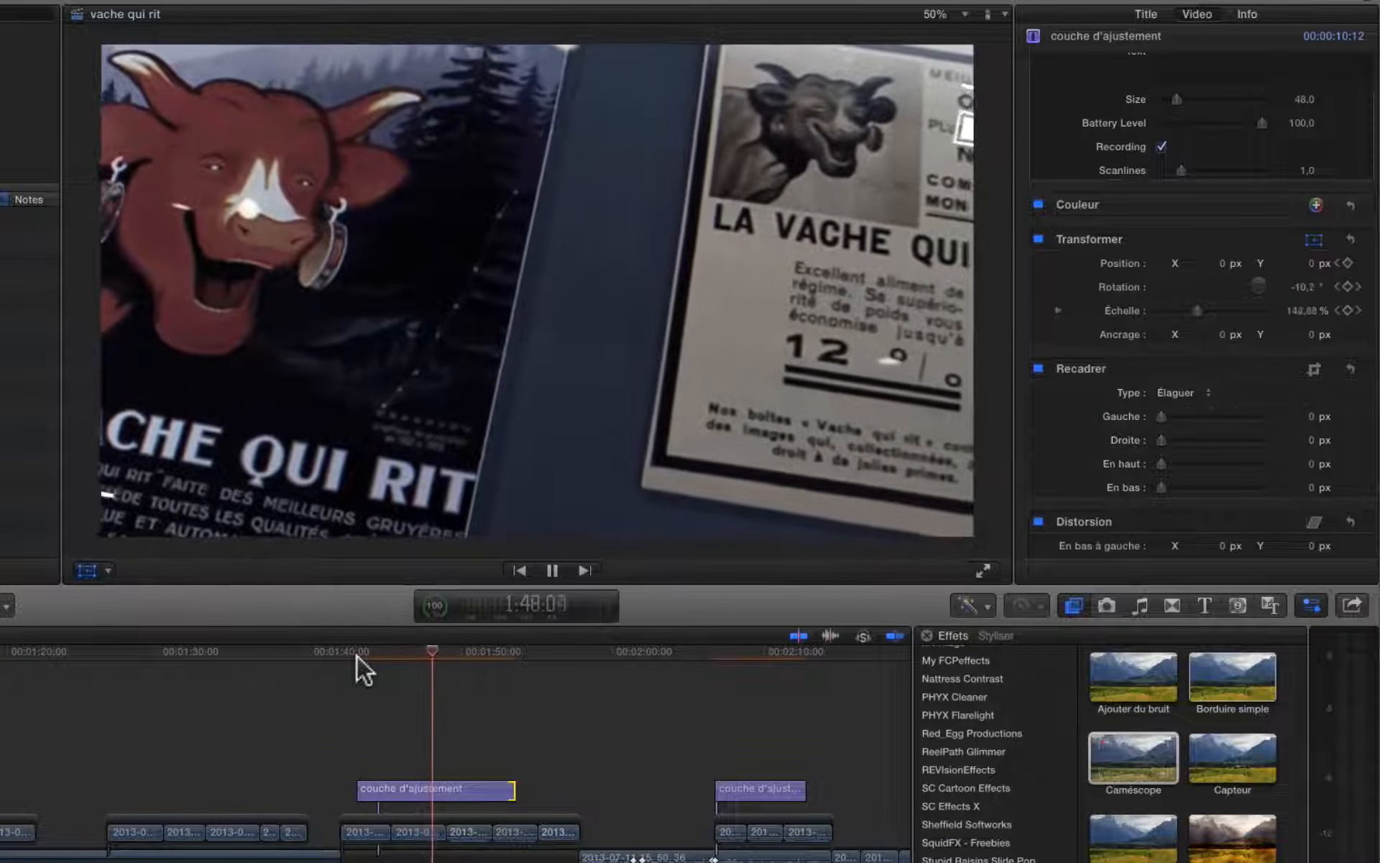
pyautogui.press('space')
# Step: Paste a copy of the adjustment layer above the earlier clips at 1:26:17 and extend its end to a duration of 00:00:13:05
pyautogui.click(442, 788)
pyautogui.hscroll(1, 439, 792)
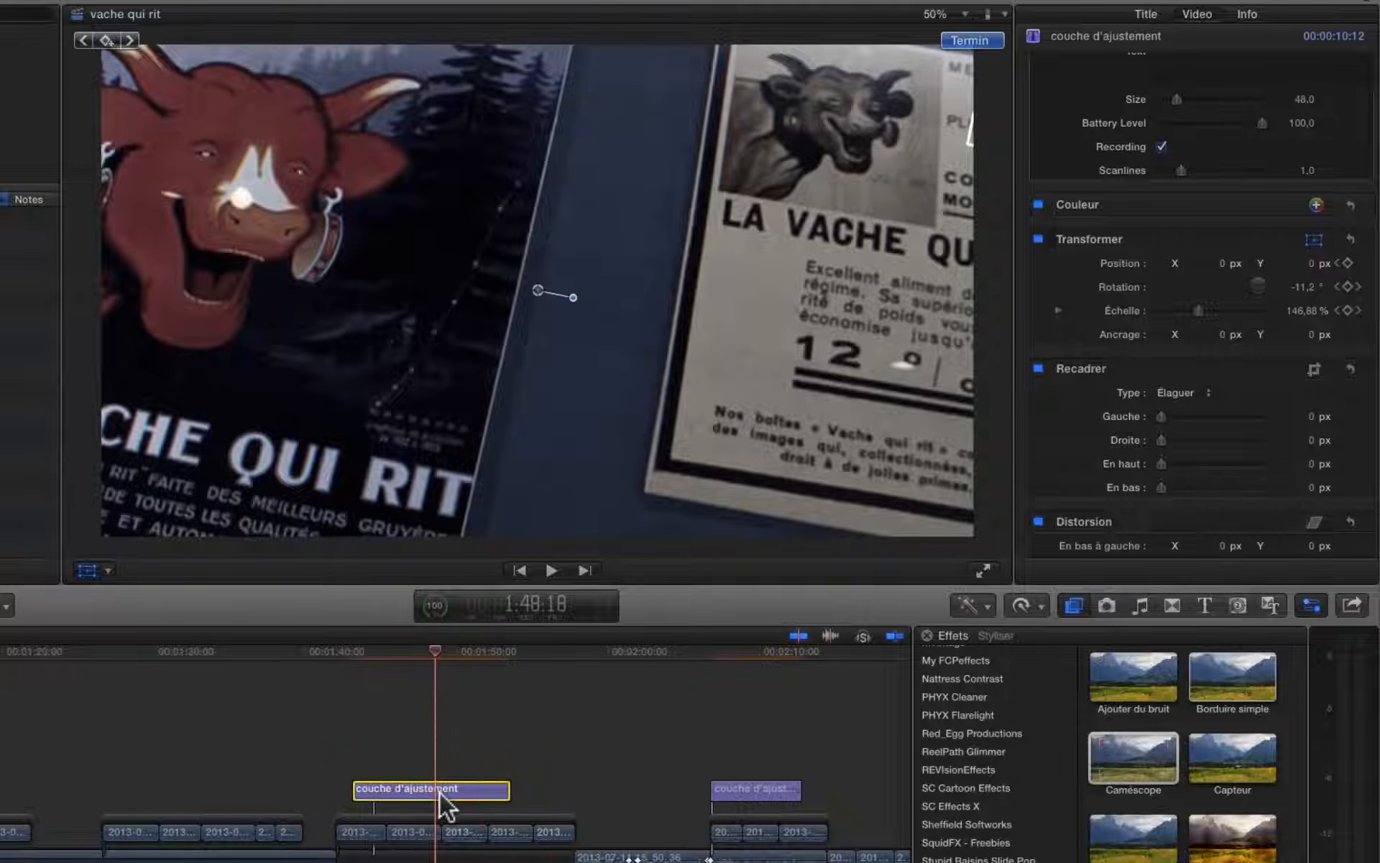
pyautogui.moveTo(142, 658); pyautogui.dragTo(107, 679)
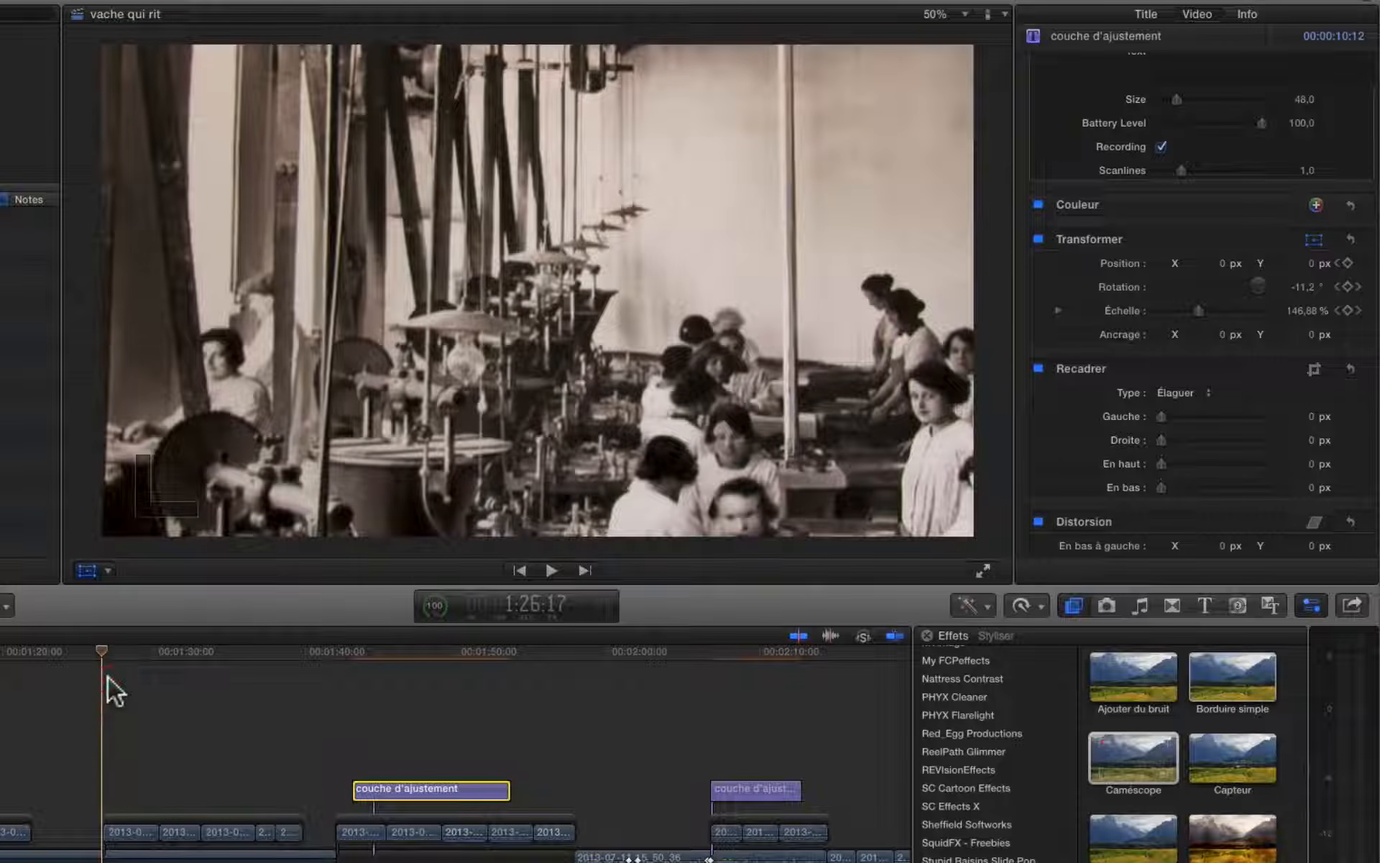
pyautogui.press('super+v')
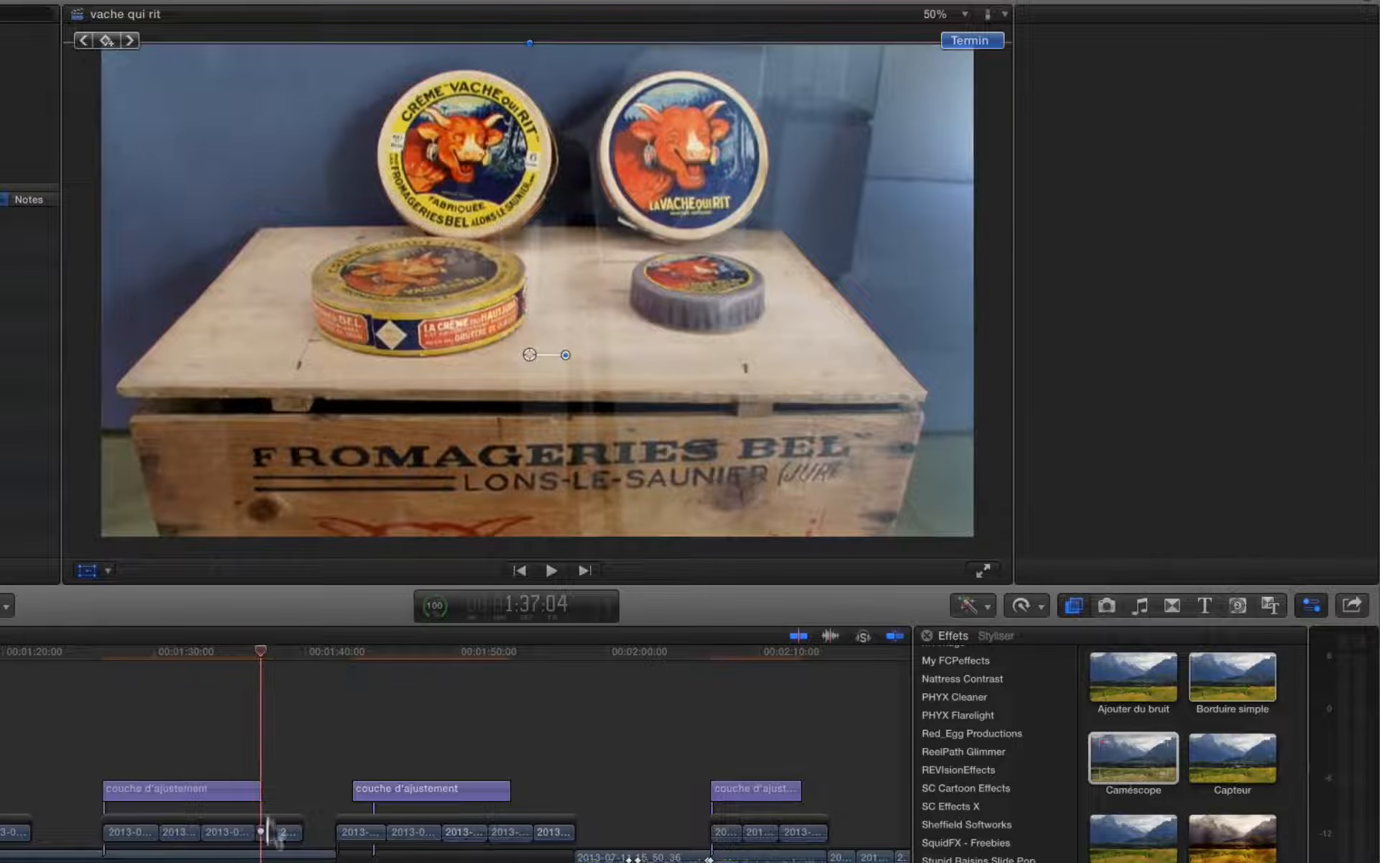
pyautogui.moveTo(258, 790); pyautogui.dragTo(302, 790)
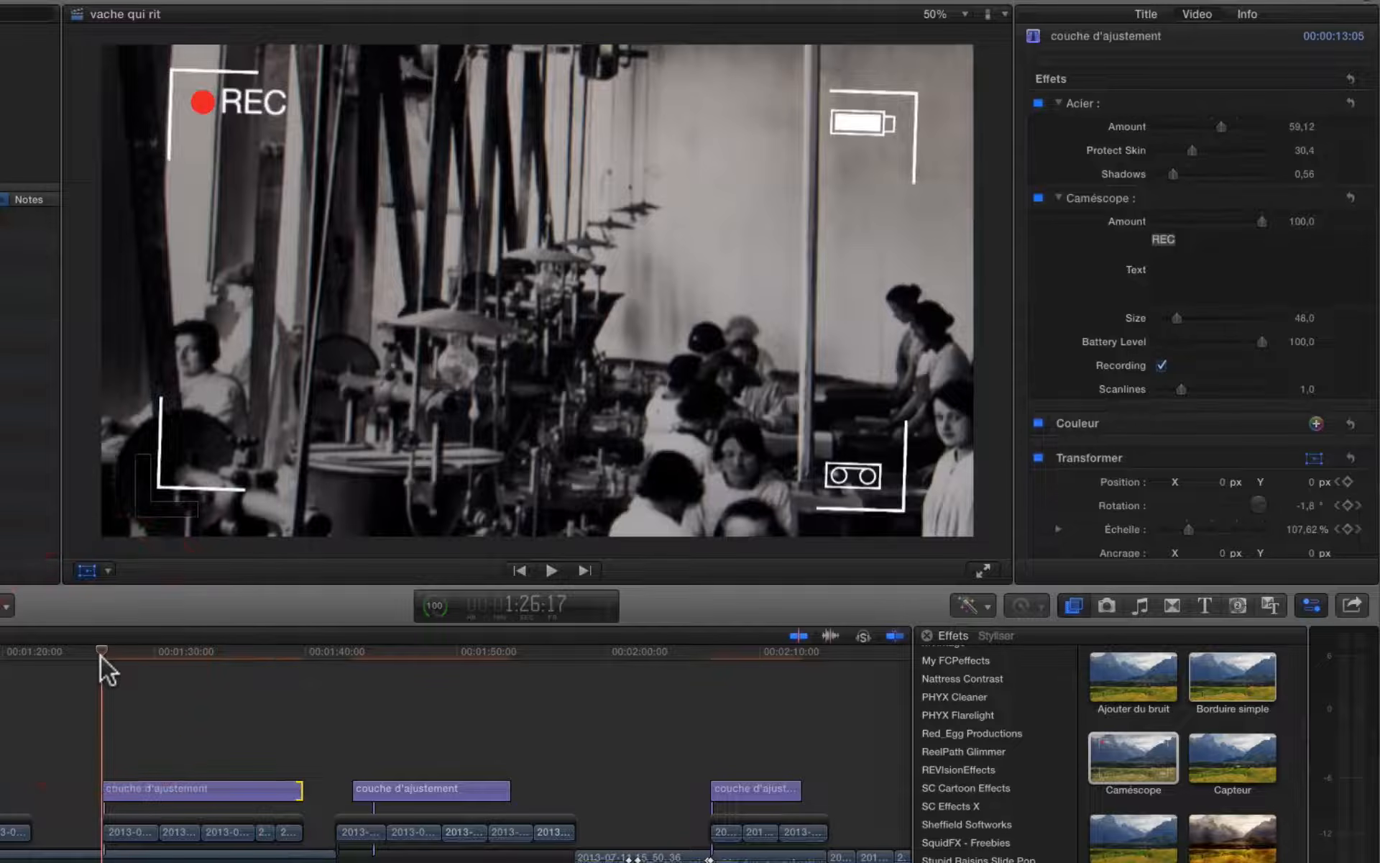
# Step: Play back the copied adjustment layer from its start and look over the adjustment layers along the timeline
pyautogui.press('space')
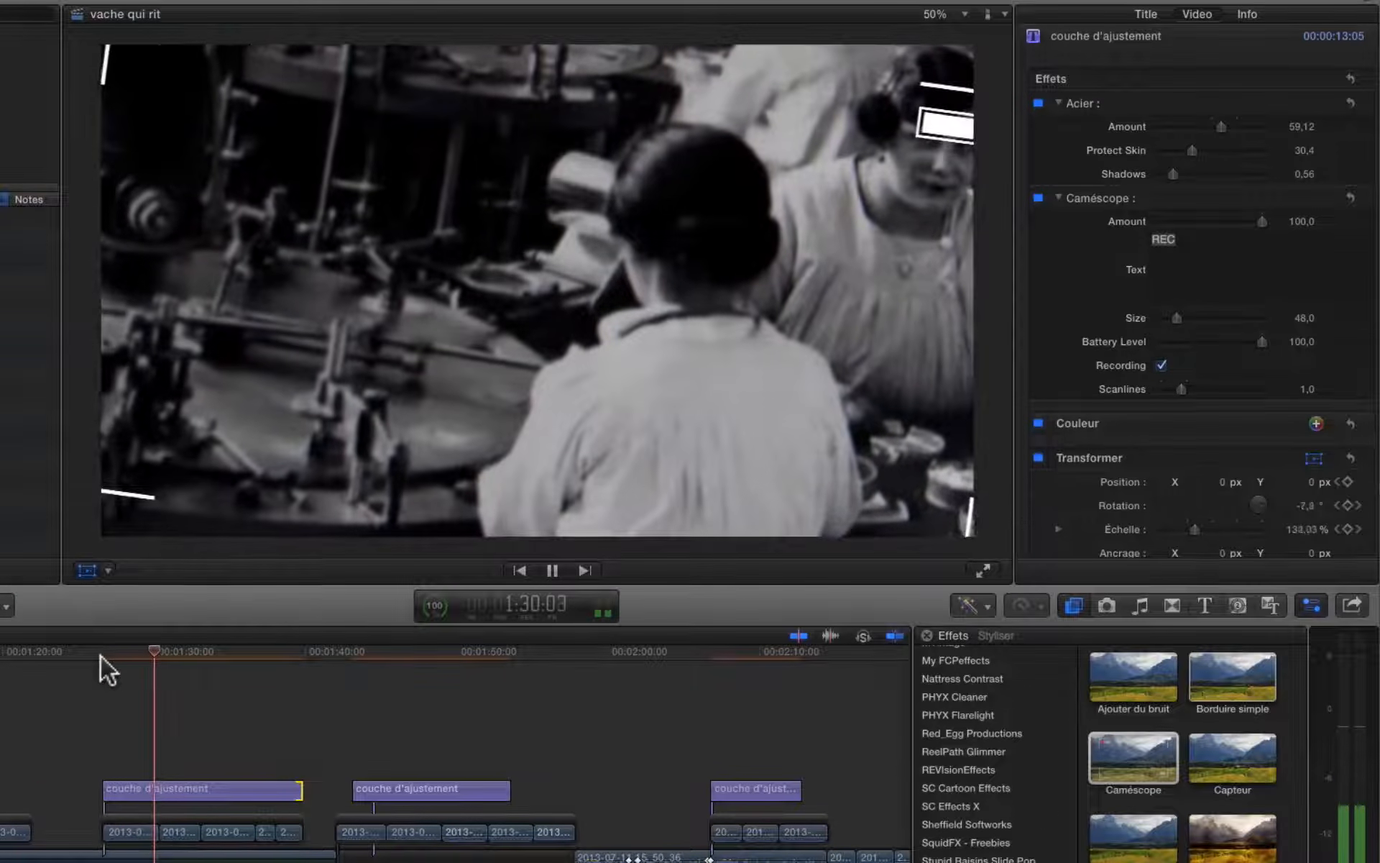
pyautogui.press('space')
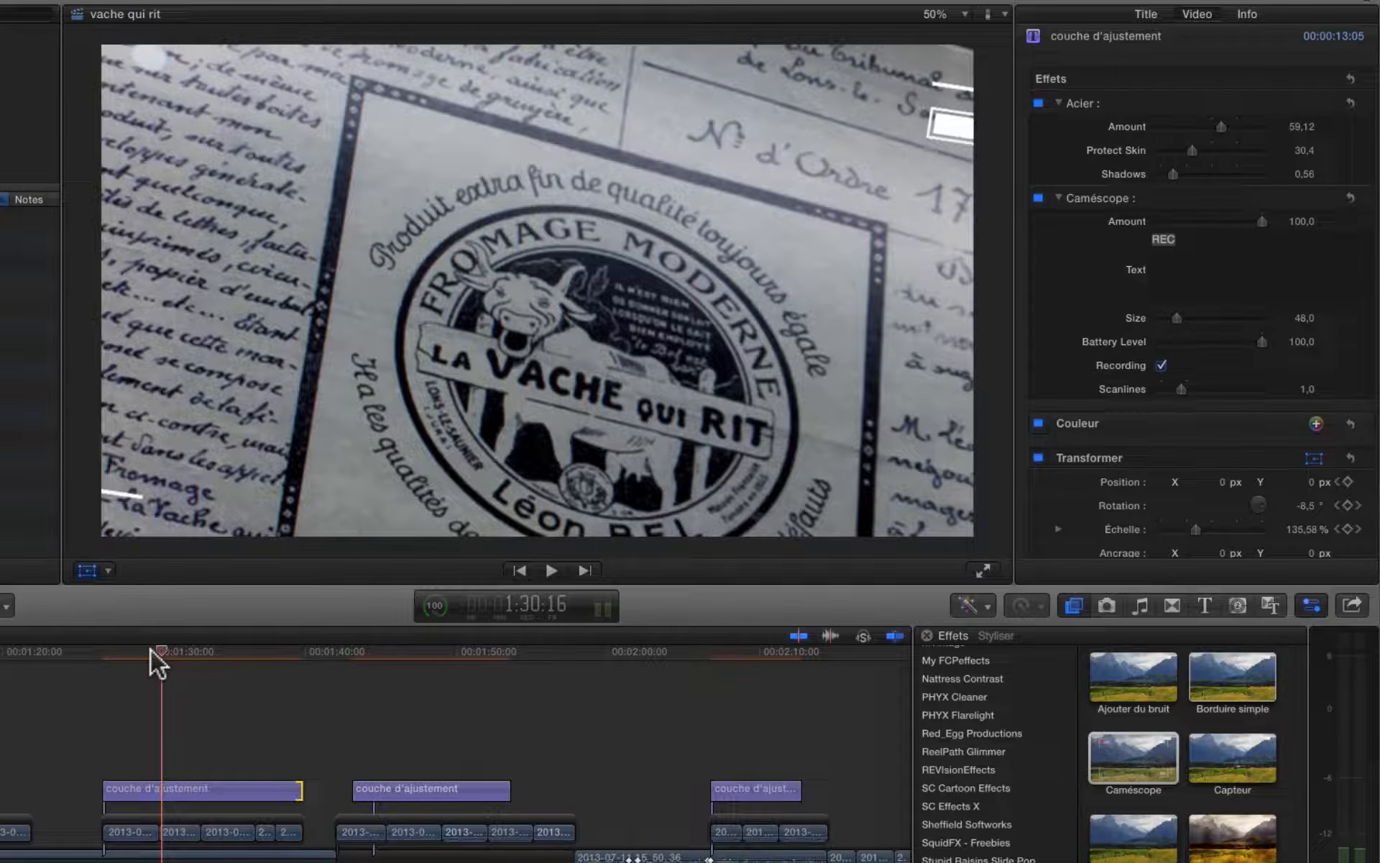
pyautogui.hscroll(7, 143, 753)
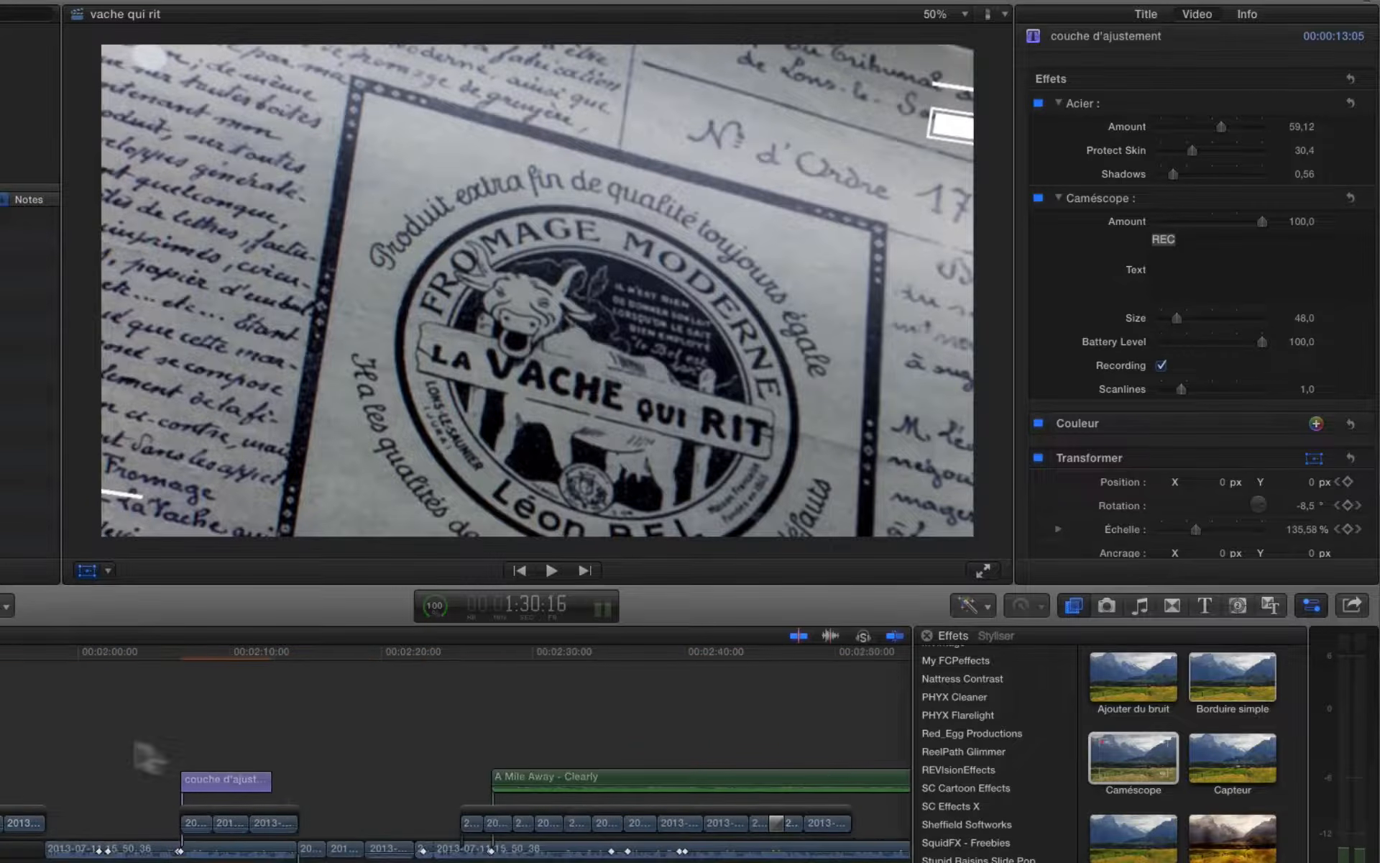
pyautogui.hscroll(-7, 139, 756)
pyautogui.hscroll(-5, 270, 756)
pyautogui.hscroll(5, 288, 758)
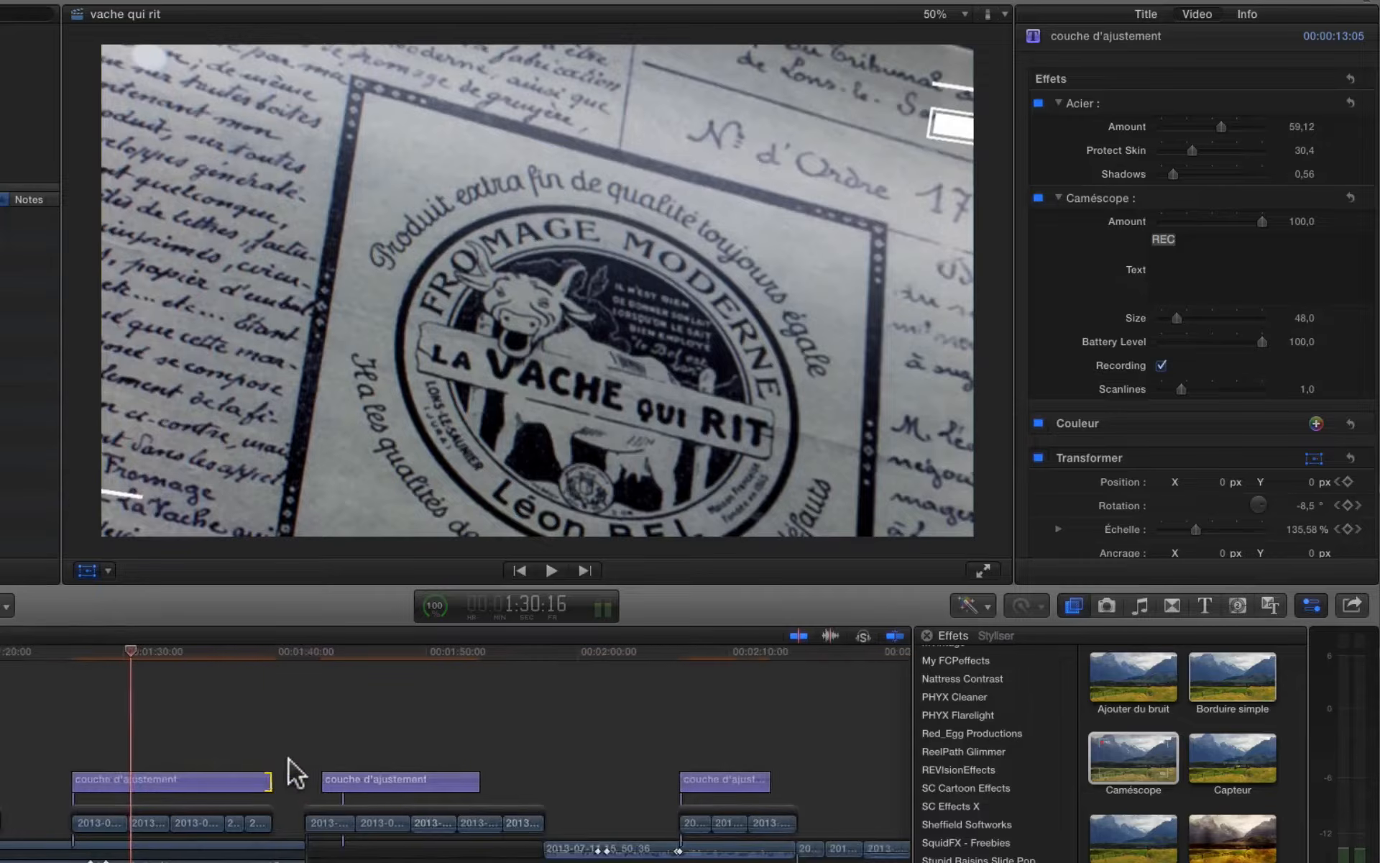